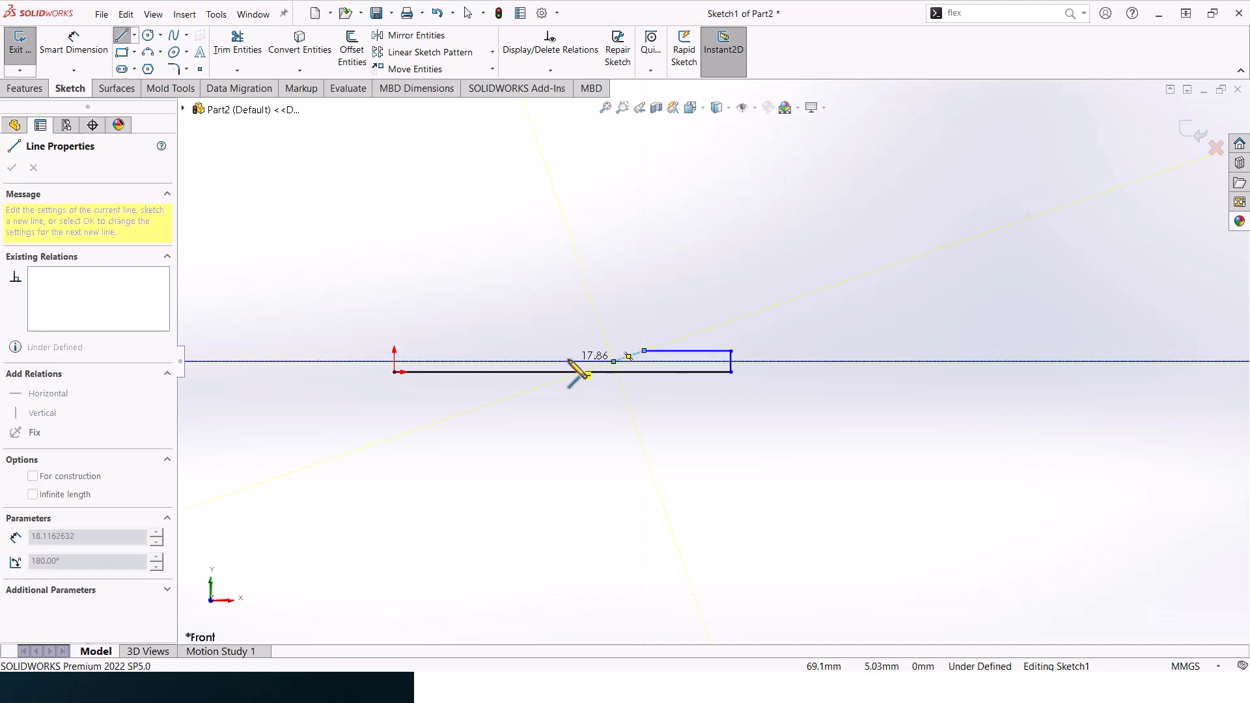
- Close the half profile with a horizontal neck line, a 135° taper, a horizontal upper edge and a vertical end about 11.8 mm high at the origin
left_click(525, 361)
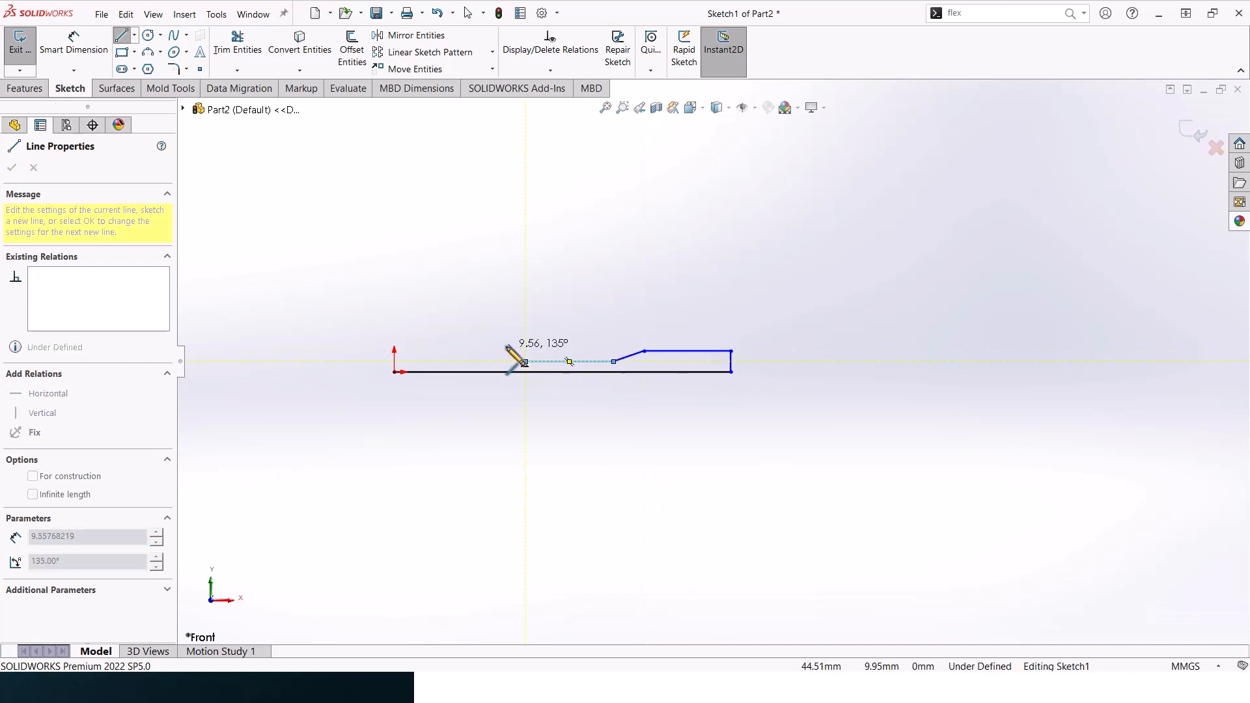
left_click(500, 342)
left_click(396, 342)
left_click(395, 372)
scroll(442, 344, "down", 2)
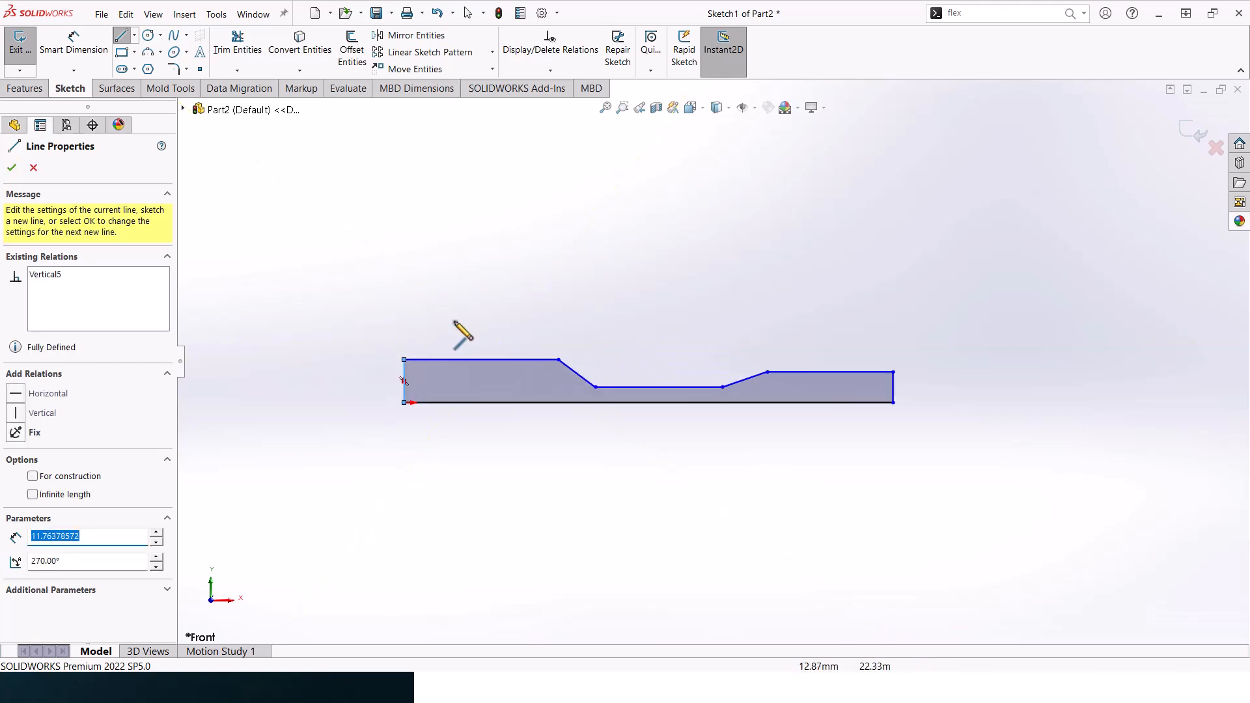
- Dimension the vertical edge at the profile's right end to 5.5 mm
left_click(74, 52)
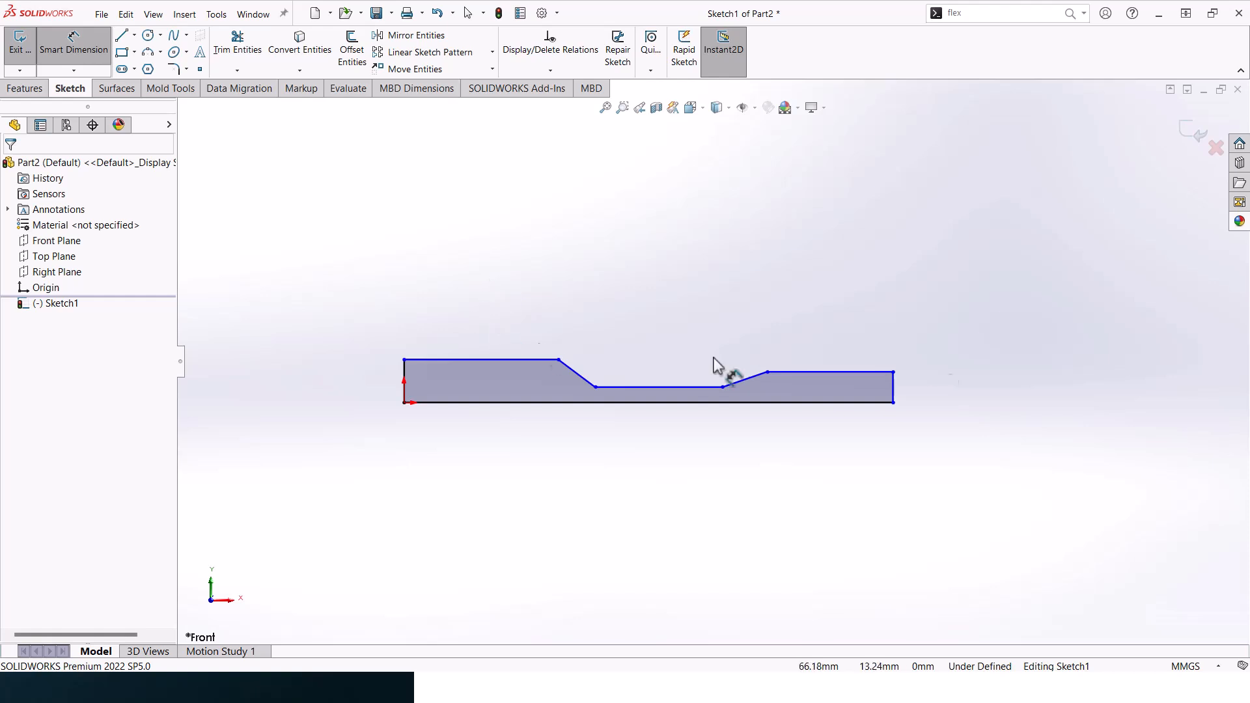
left_click(894, 388)
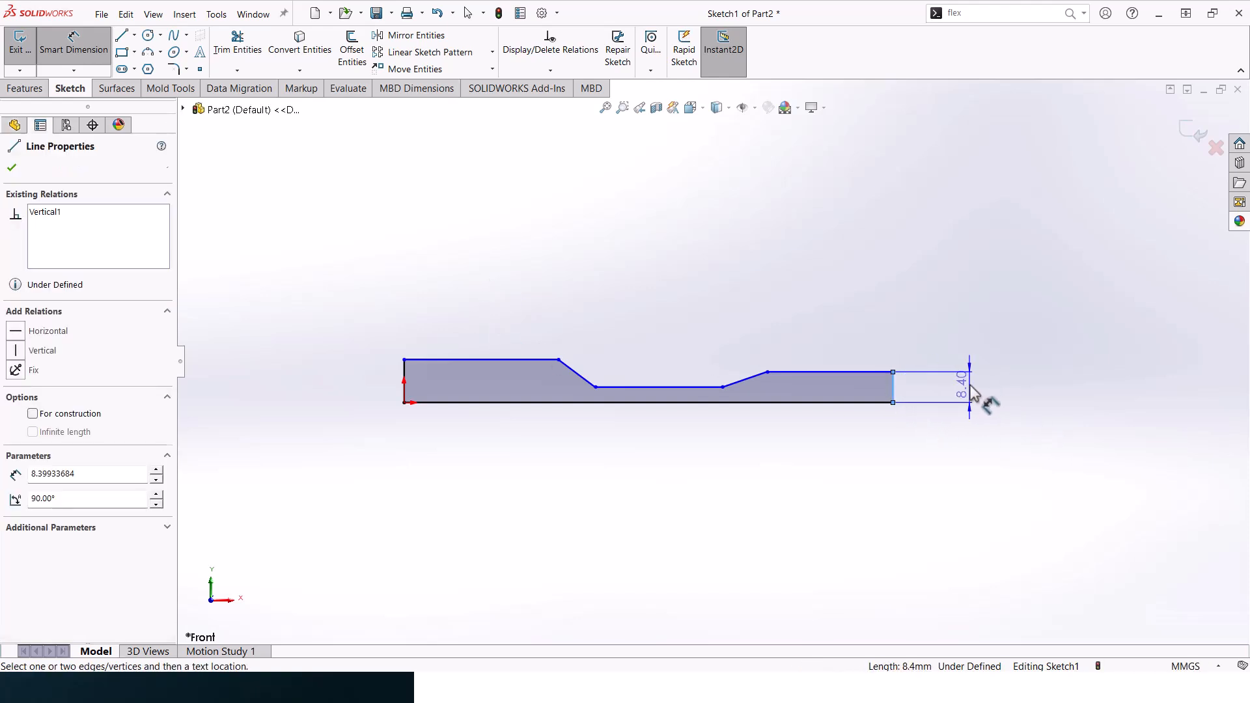
left_click(971, 390)
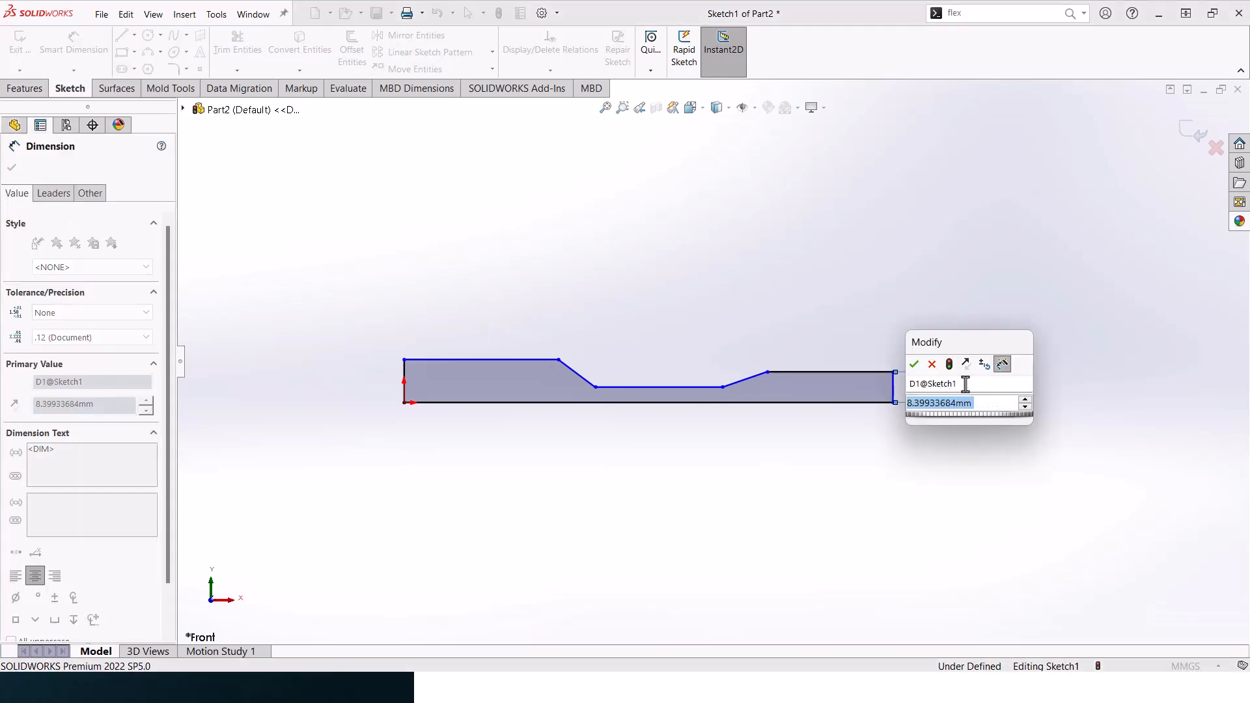
type("5.5")
key("Return")
- Dimension the height between the left section's upper edge and the baseline to 7.5 mm
left_click(426, 360)
left_click(431, 403)
left_click(315, 394)
type("7.7")
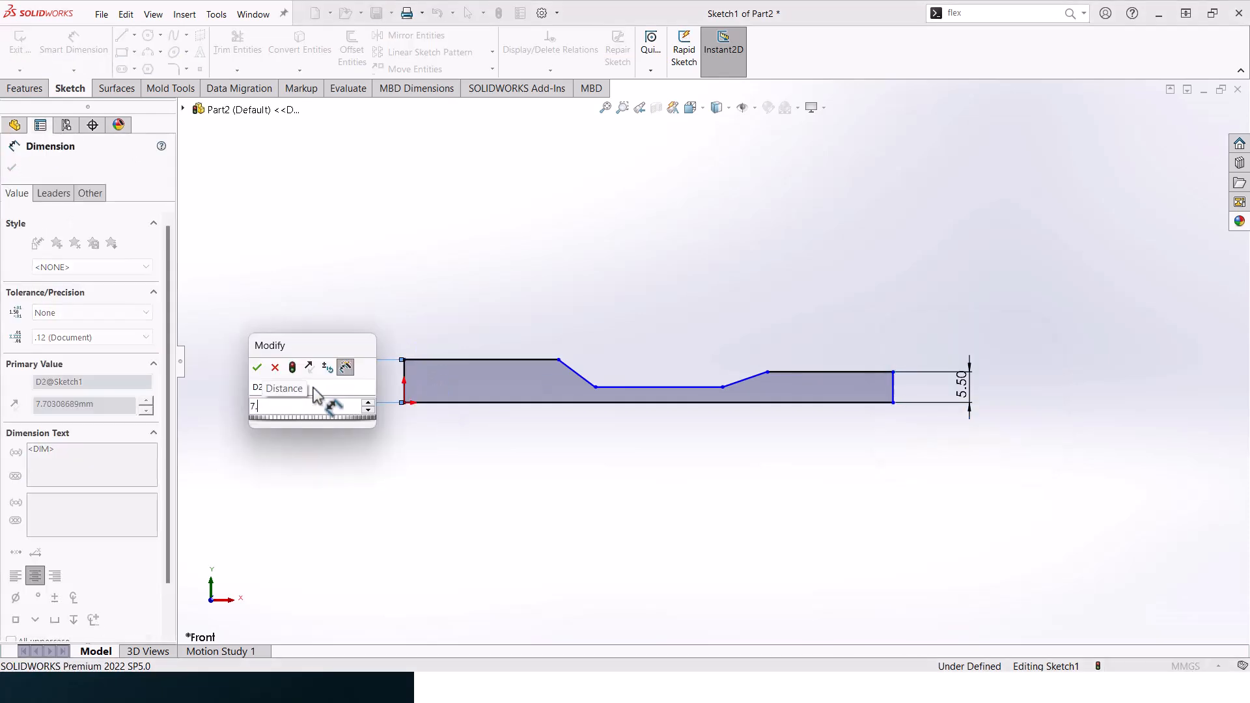
key("Return")
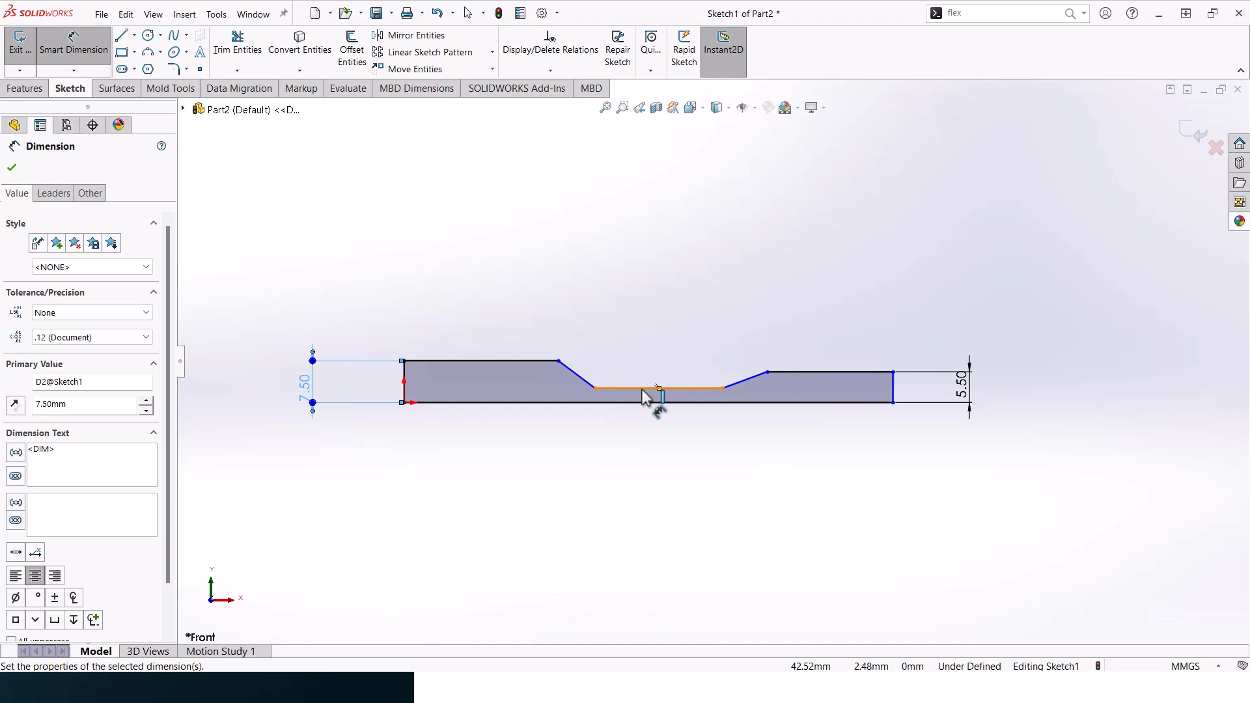
- Dimension the height of the narrow neck above the baseline to 4 mm
left_click(643, 389)
left_click(653, 403)
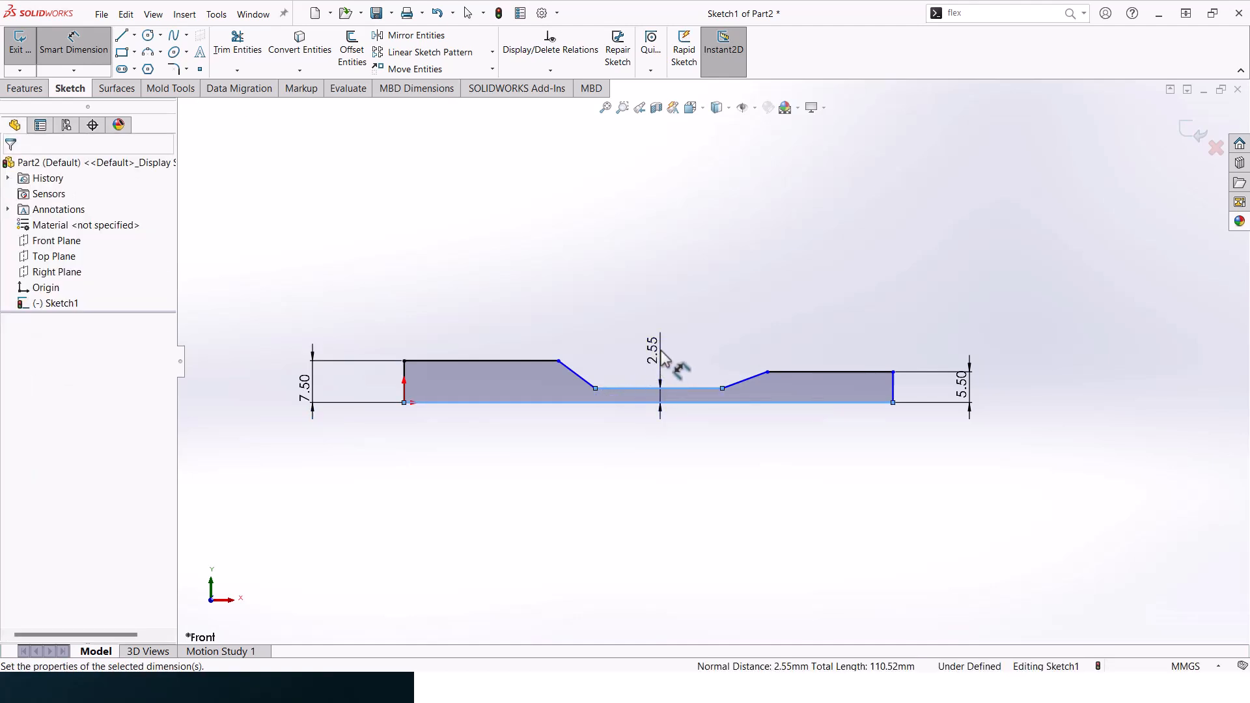
left_click(662, 355)
type("4")
key("Return")
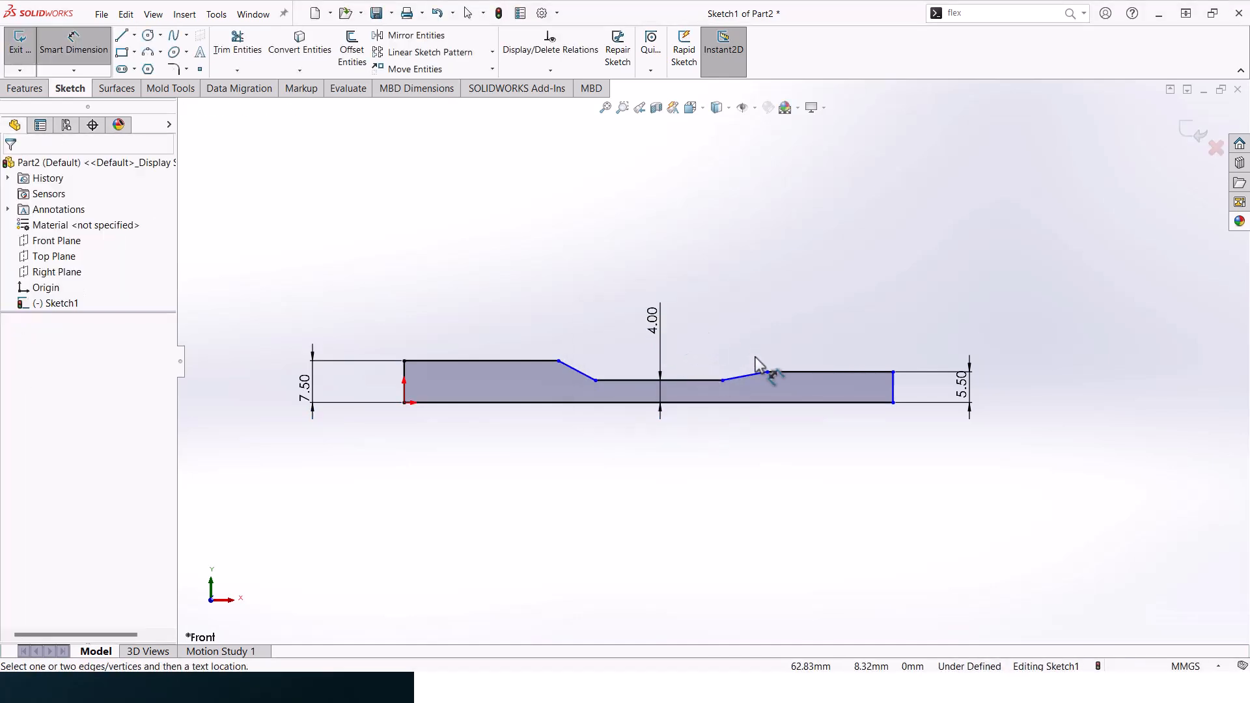
- Dimension the right taper's horizontal length to 10 mm and the right section's upper edge to 35 mm
left_click(744, 380)
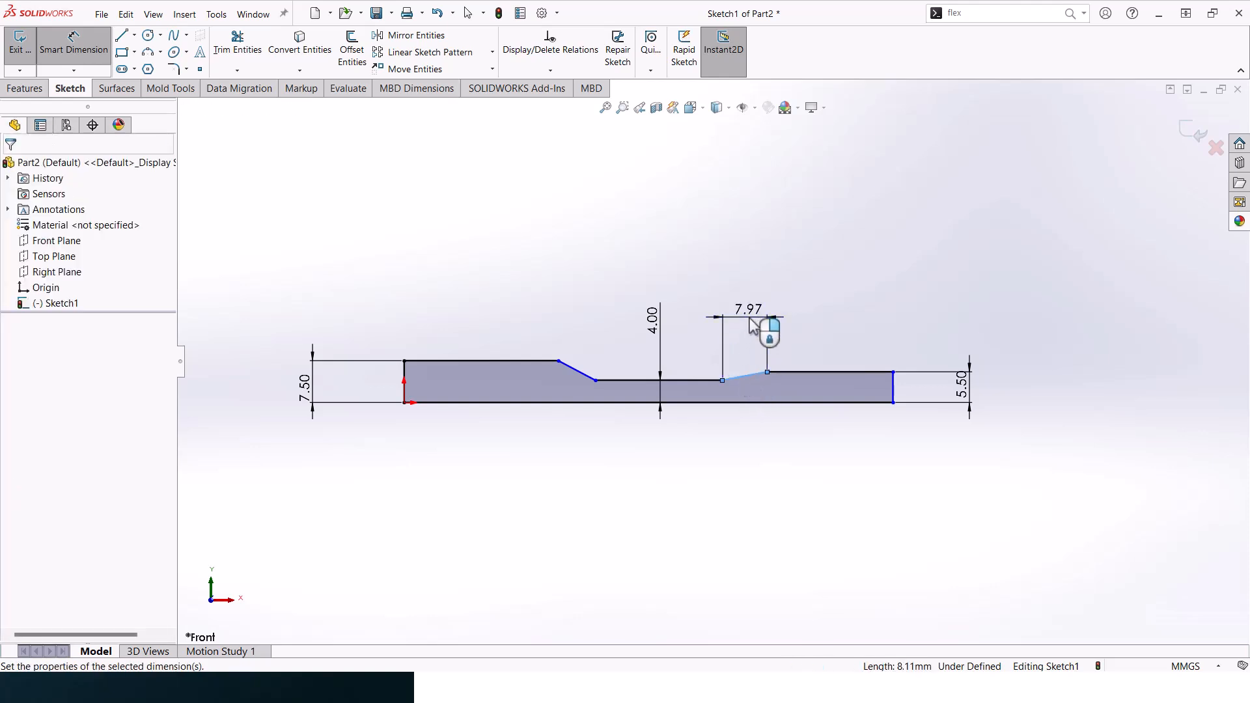
left_click(749, 319)
type("10")
key("Return")
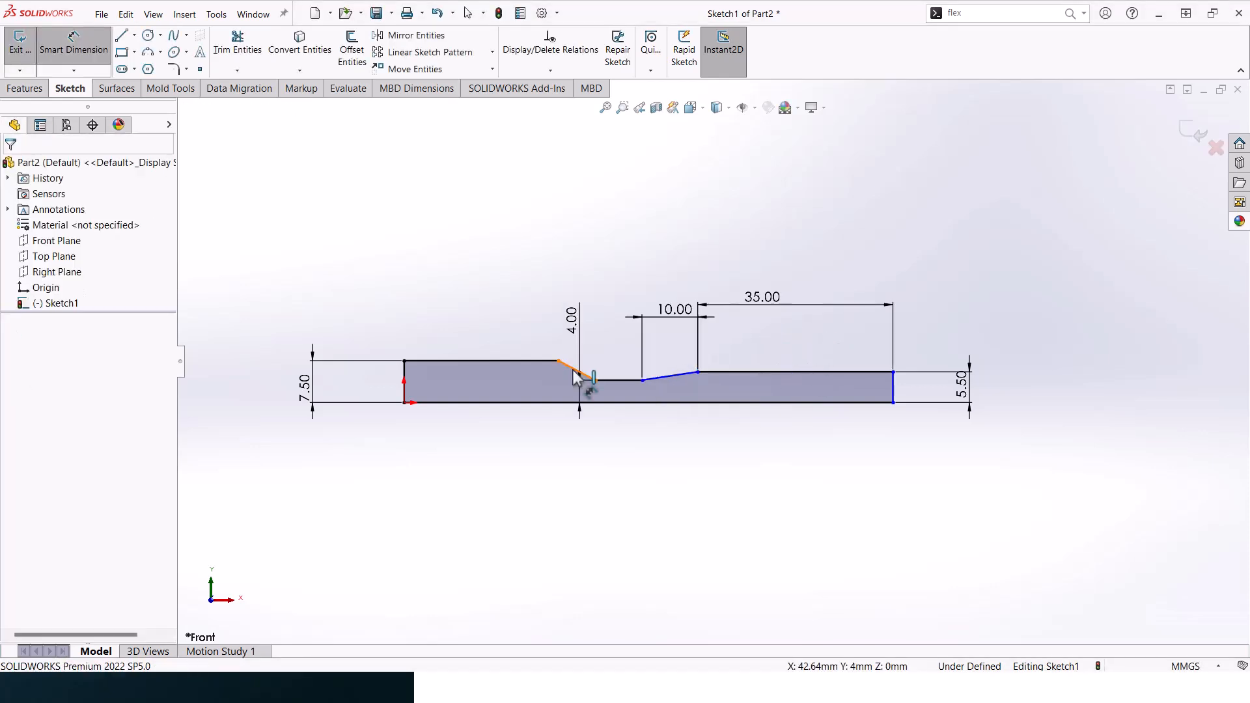
- Dimension the left taper's horizontal length to 12 mm and the left section's upper edge to 40 mm
left_click(573, 369)
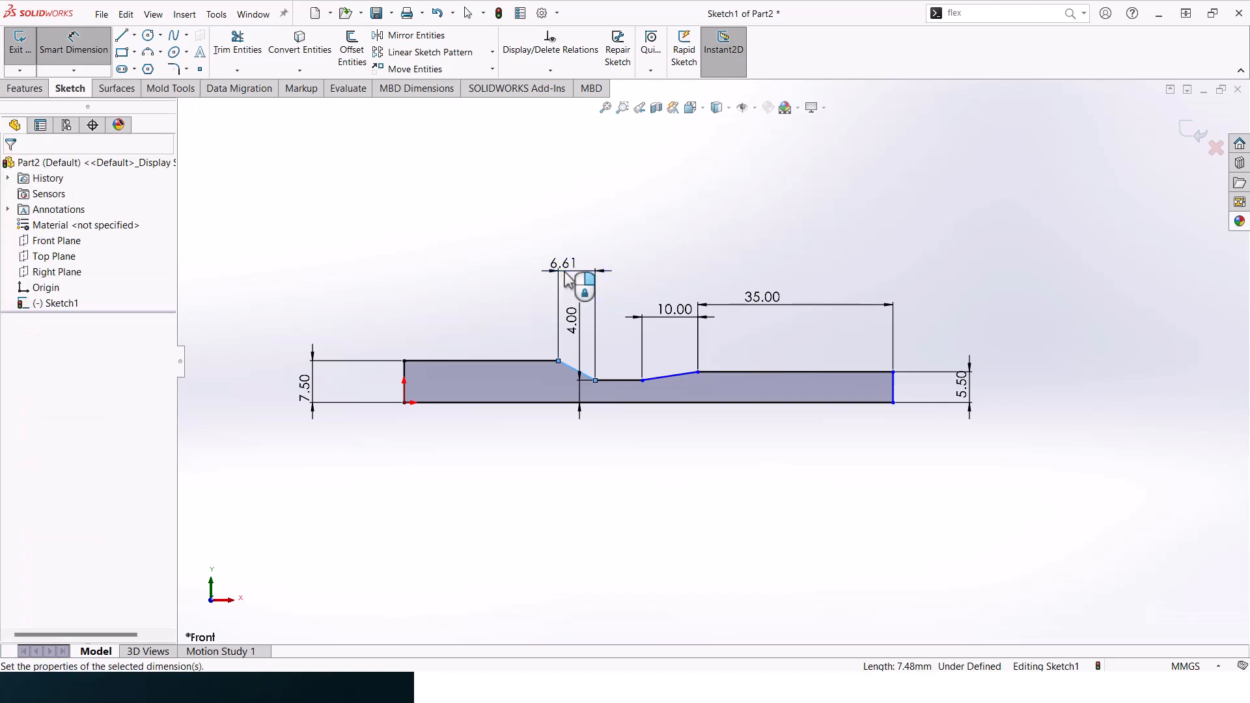
left_click(567, 284)
type("12")
key("Return")
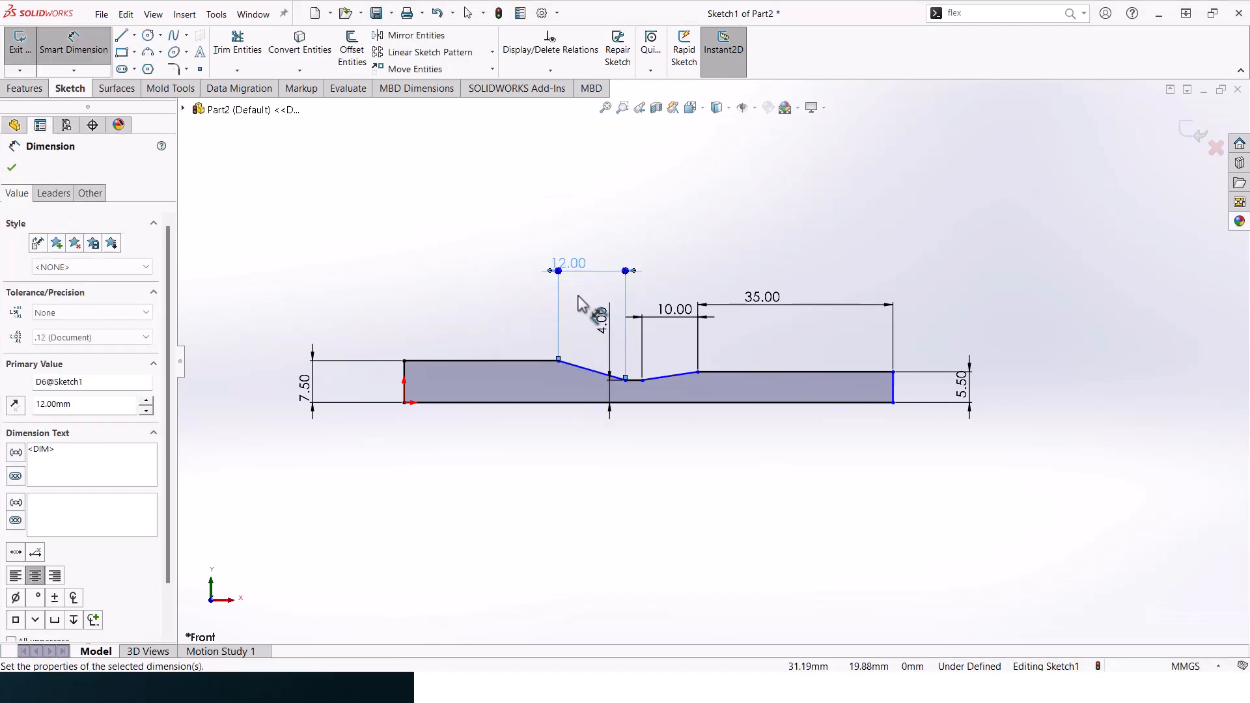
left_click(497, 360)
left_click(494, 308)
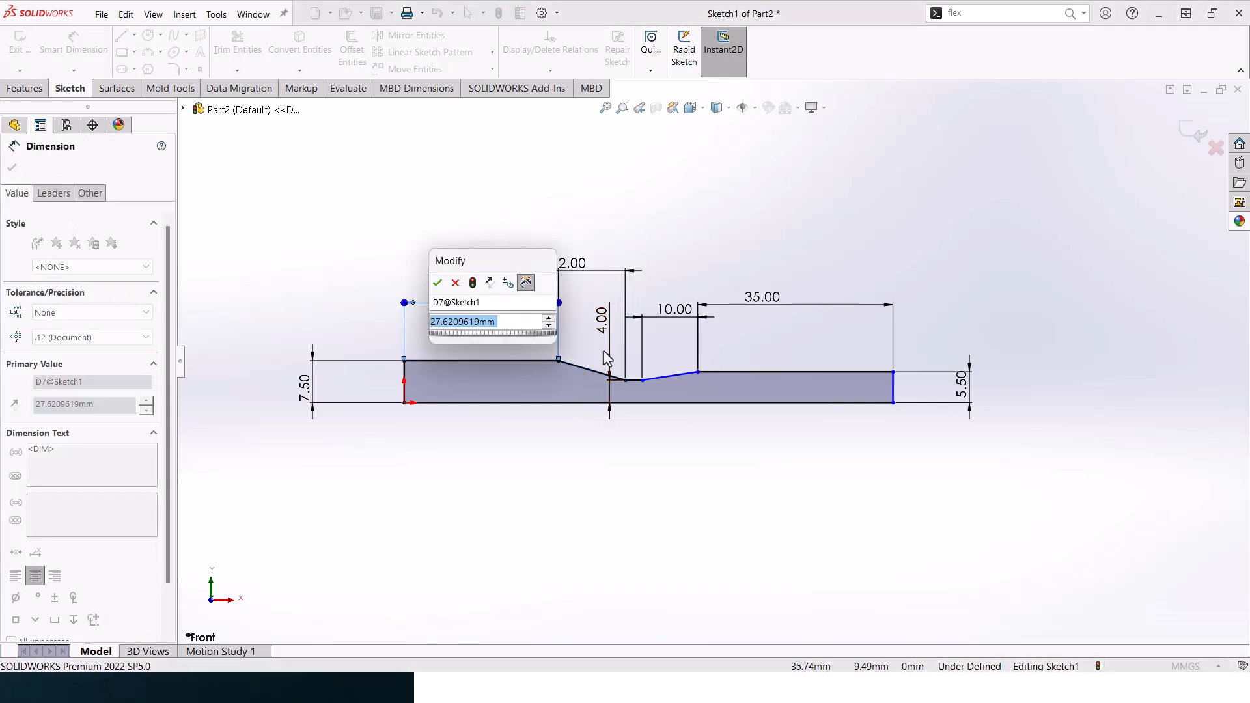
type("40")
key("Return")
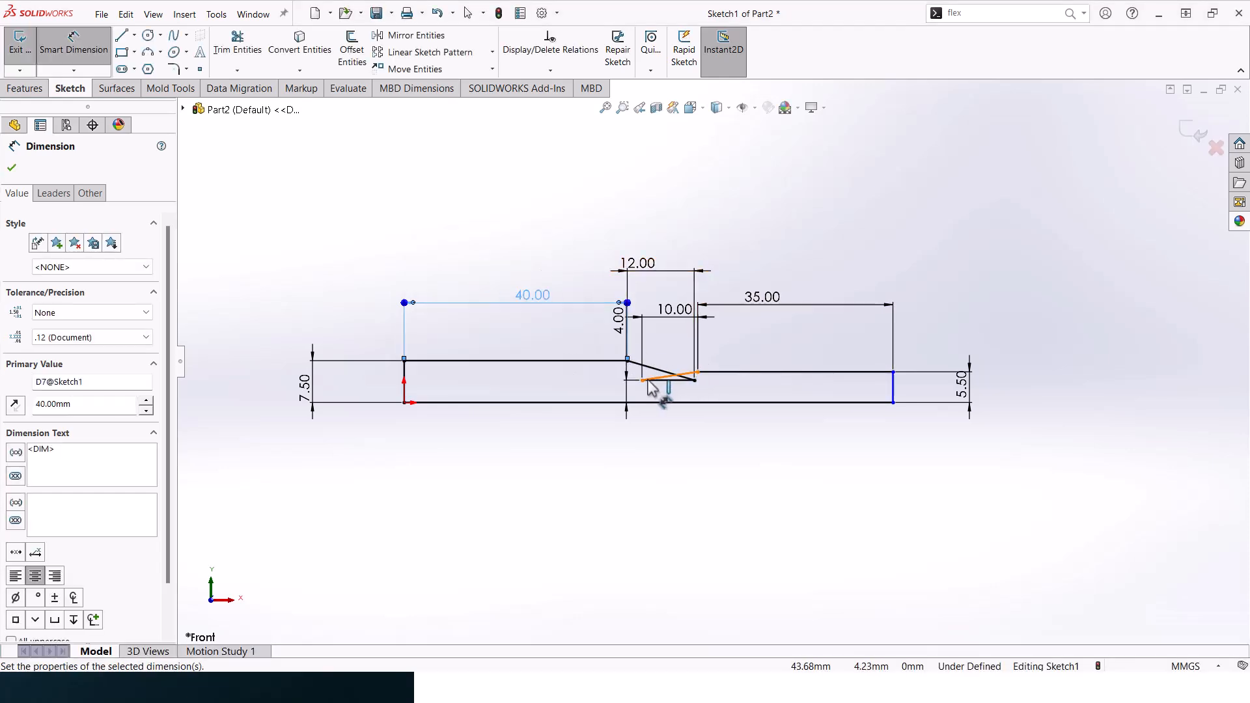
- Move the neck's endpoint at the 10 mm taper to the right so the profile lines no longer cross
key("Escape")
left_click_drag(642, 380, 770, 383)
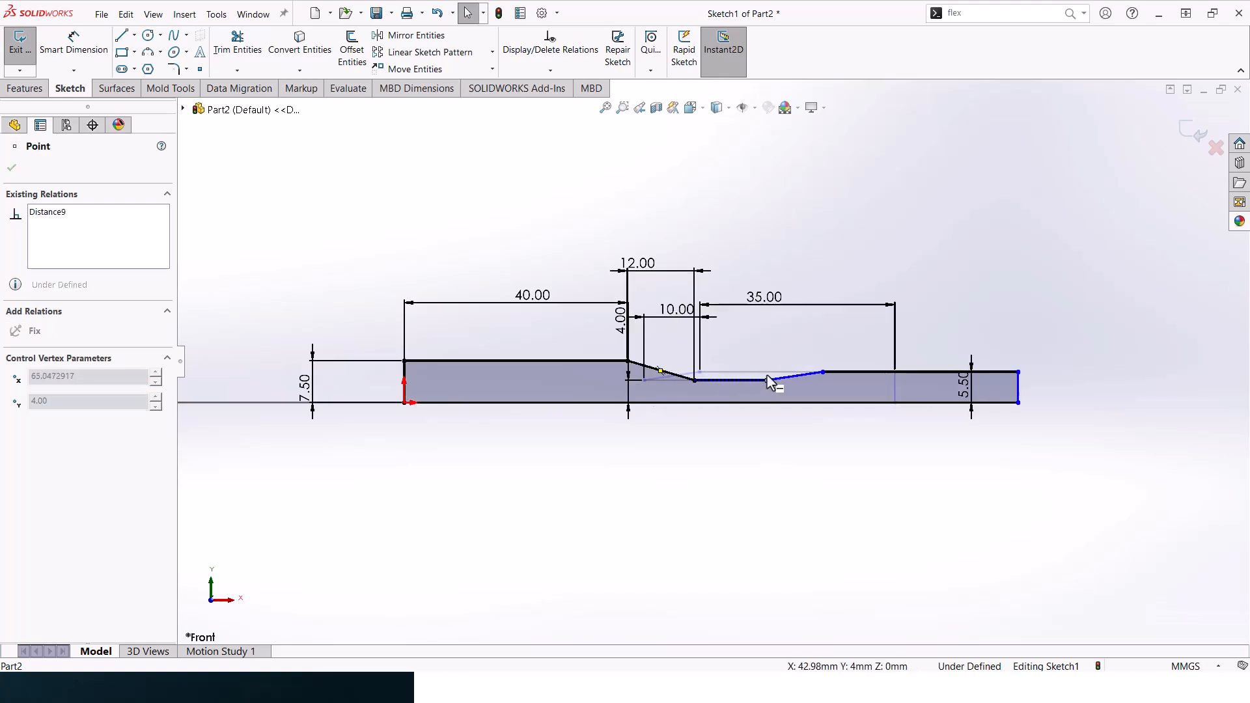
left_click(200, 220)
- Dimension the horizontal distance from the profile's left end edge to the neck's right endpoint as 75 mm
left_click(67, 52)
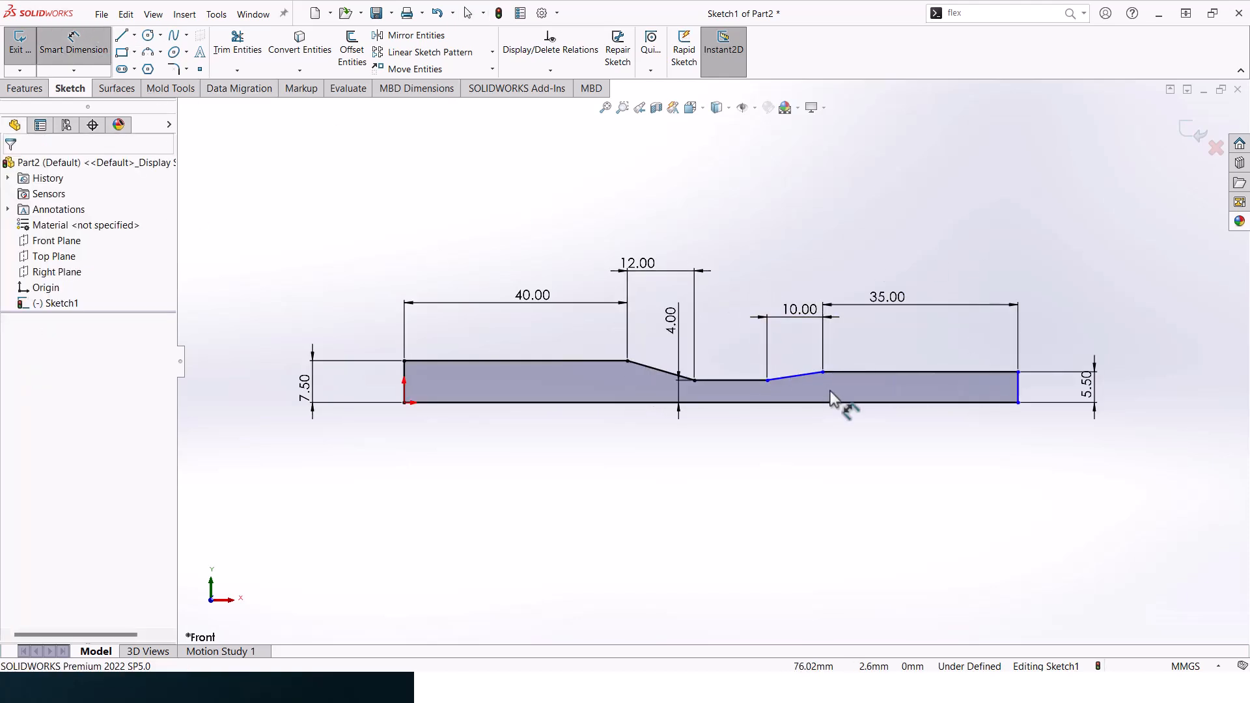
left_click(768, 381)
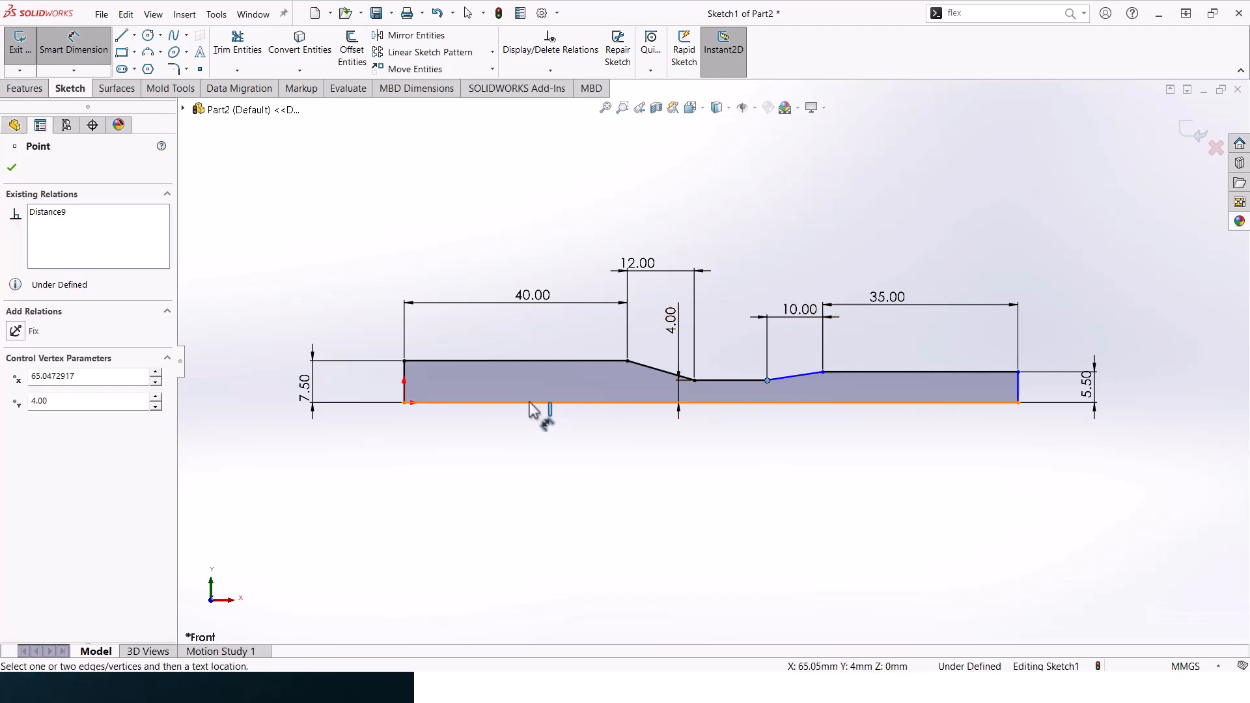
left_click(405, 389)
left_click(557, 518)
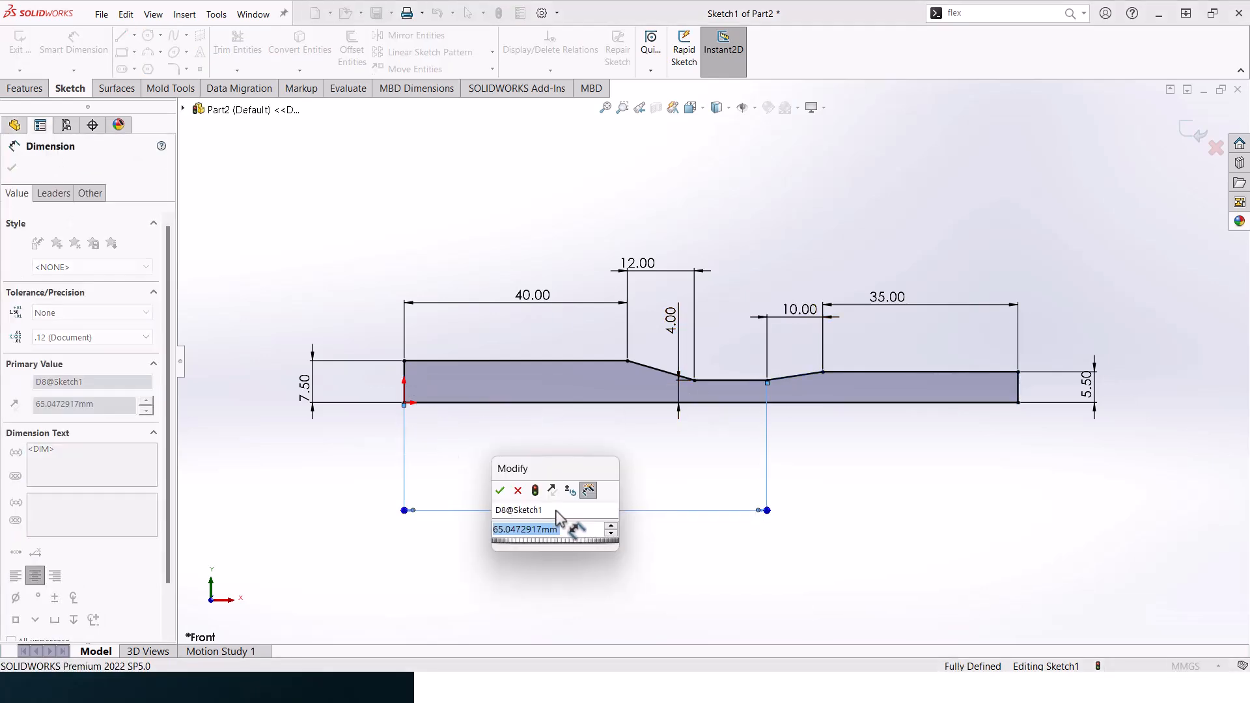
key("Return")
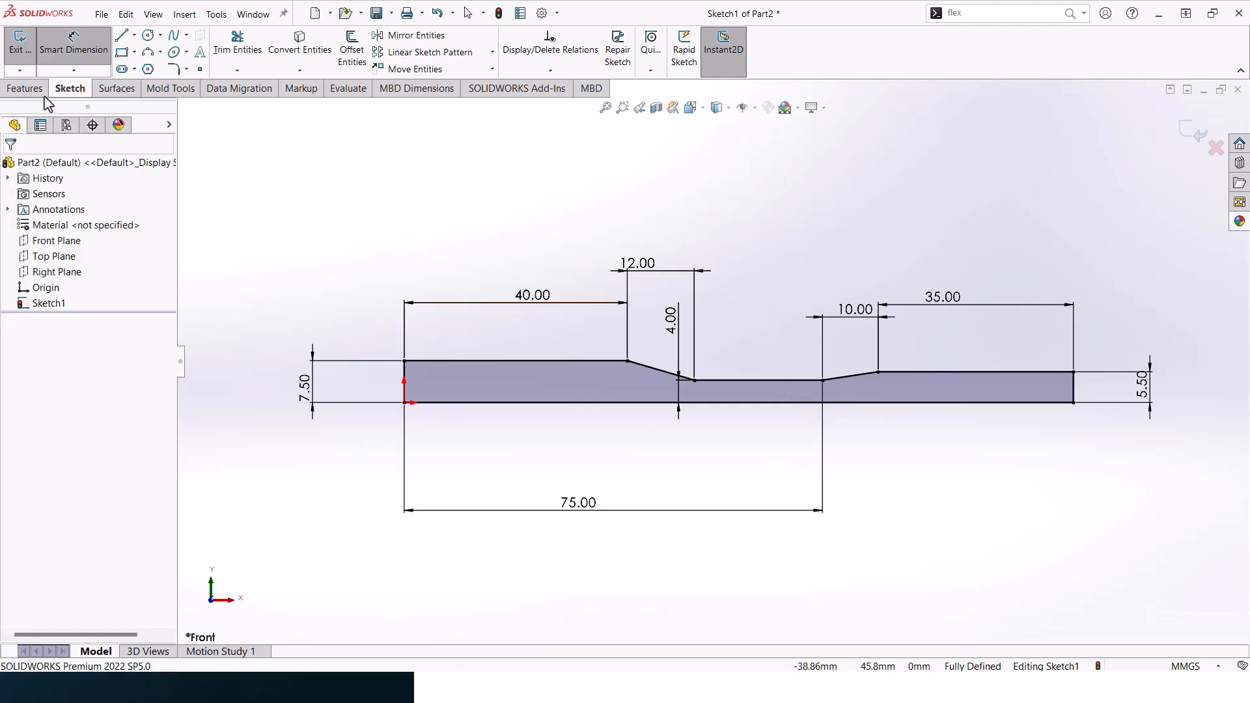
- Revolve the closed profile 360° about its baseline into a solid shaft
left_click(26, 89)
left_click(83, 48)
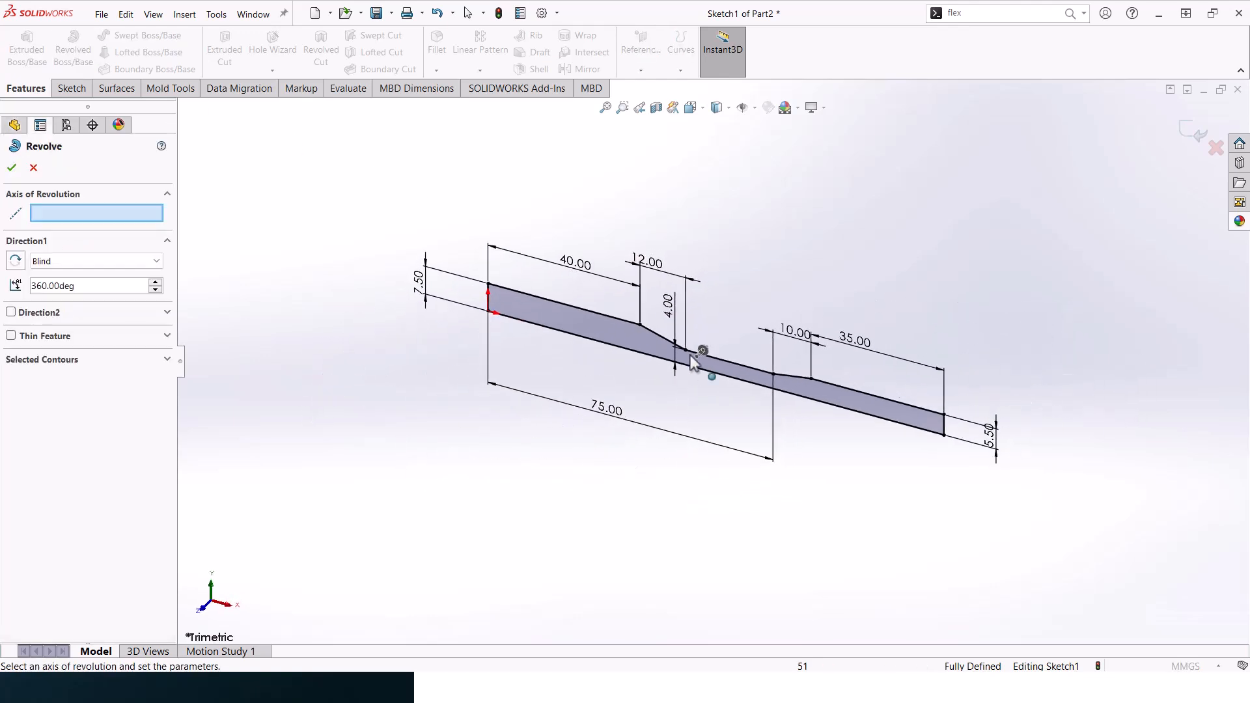
left_click(12, 168)
- Chamfer the circular edge at the thicker end of the shaft with a 2 mm distance at 45°
middle_click_drag(877, 231, 681, 361)
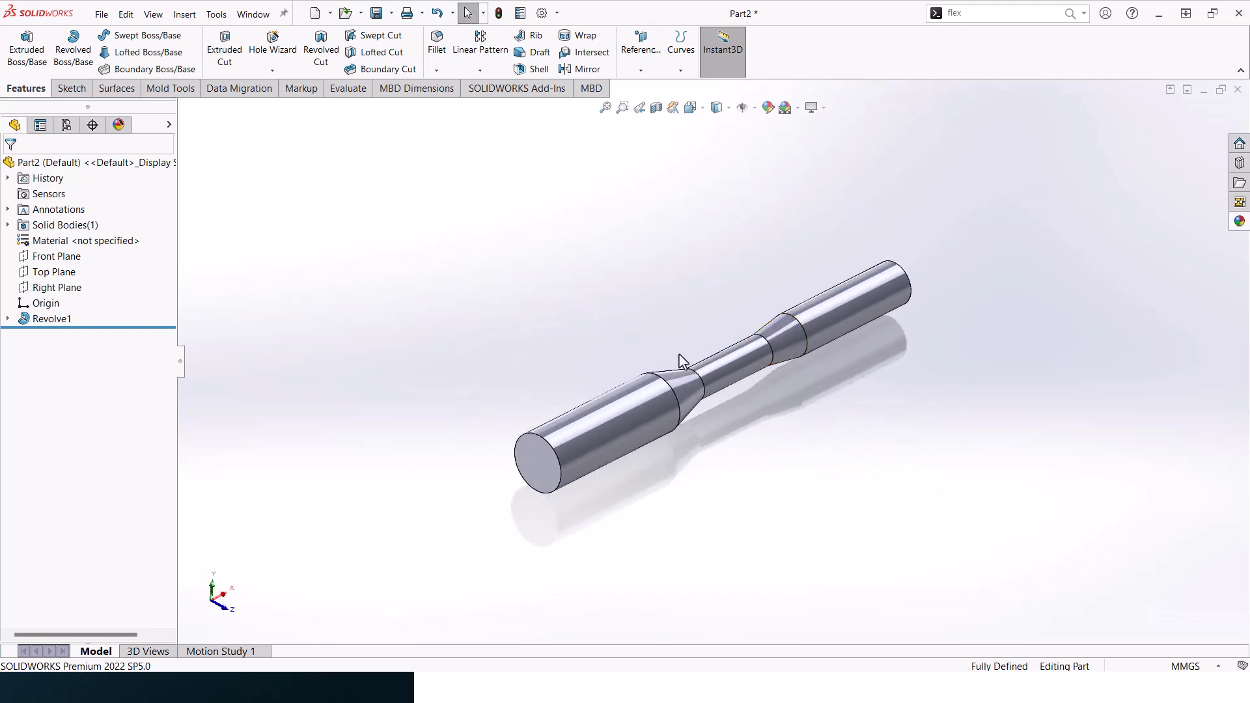
left_click(557, 454)
left_click(436, 69)
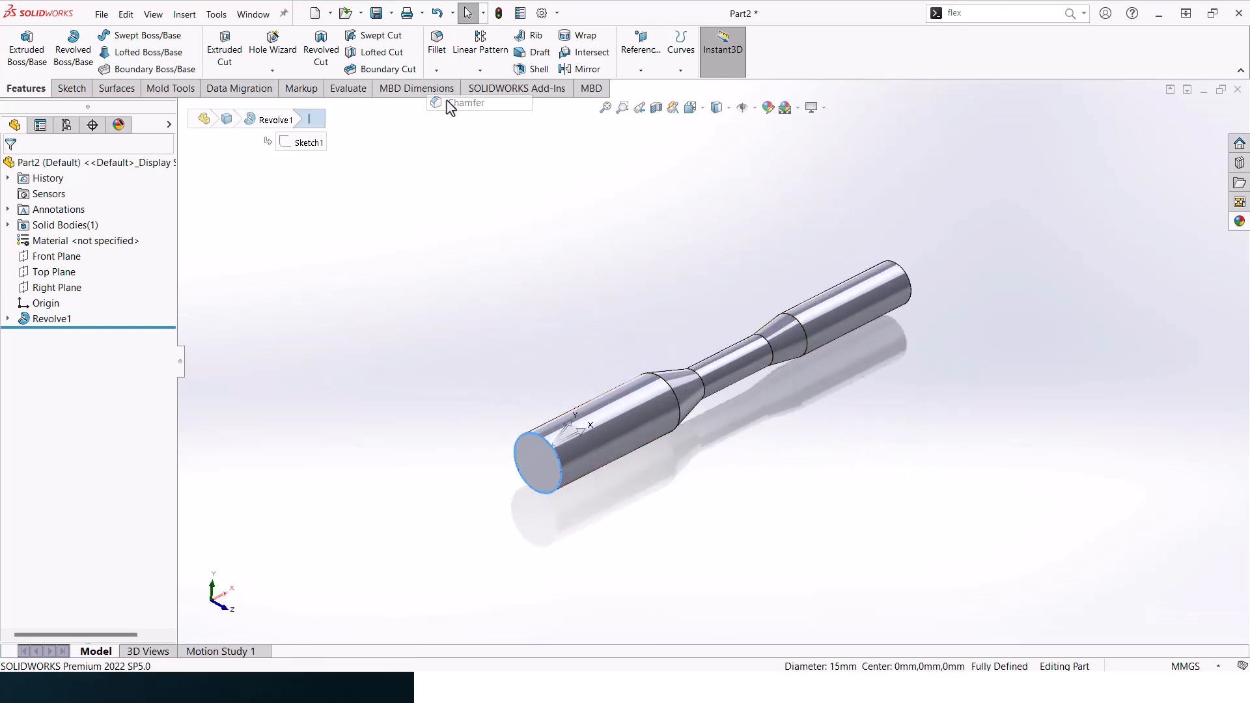
left_click(451, 104)
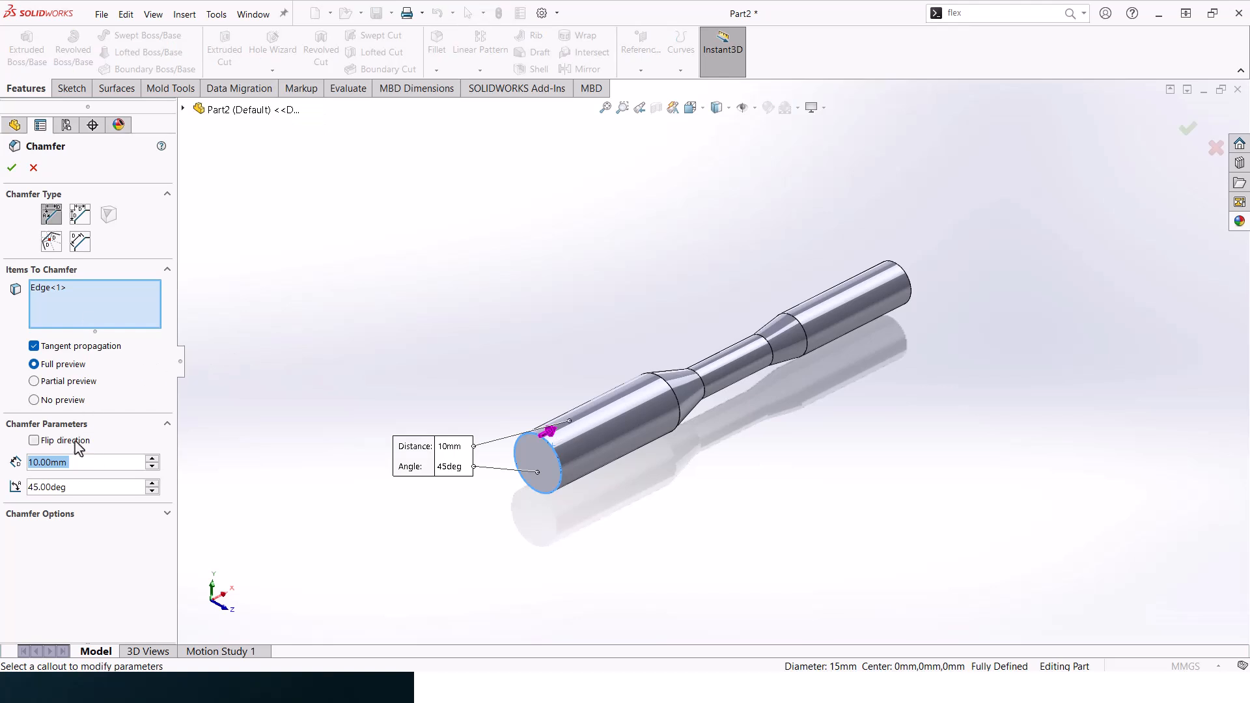
type("2")
key("Return")
left_click(12, 168)
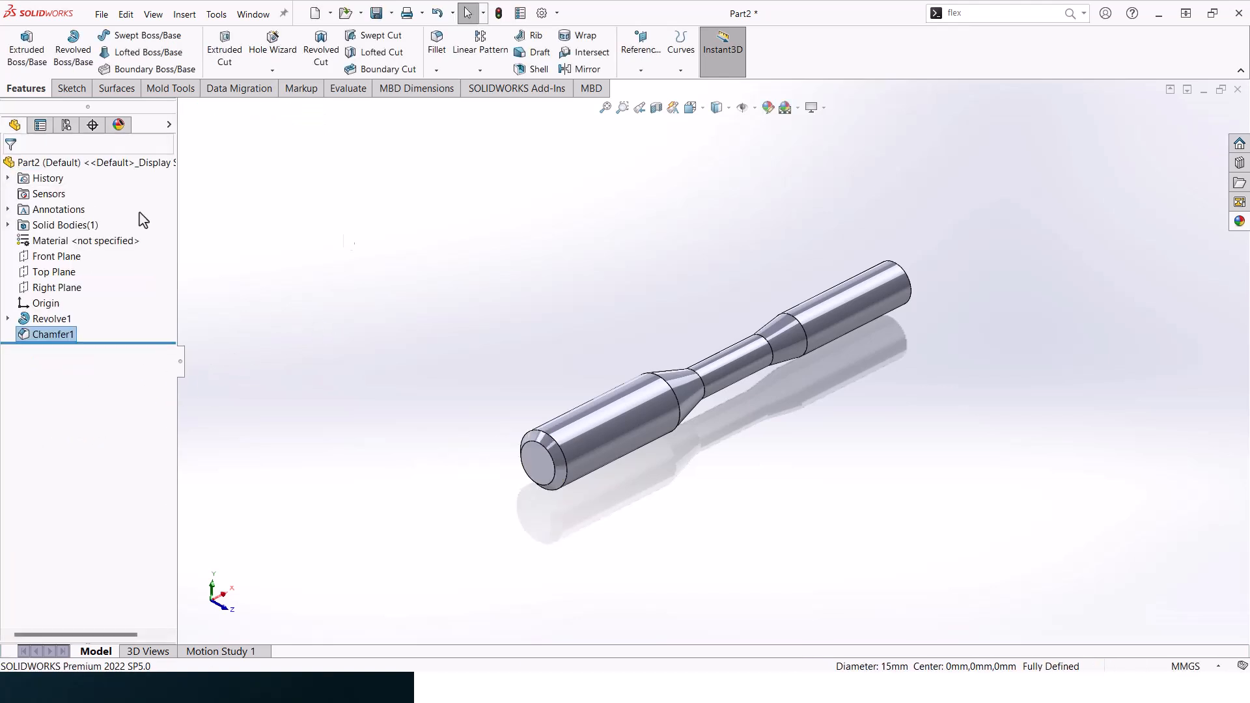
- Start a sketch on the chamfered end face with one vertical and one horizontal centerline from the centre to the outer circle's upper and right quadrants
mouse_move(611, 282)
middle_mouse_down()
mouse_move(583, 266)
mouse_move(589, 282)
middle_mouse_up()
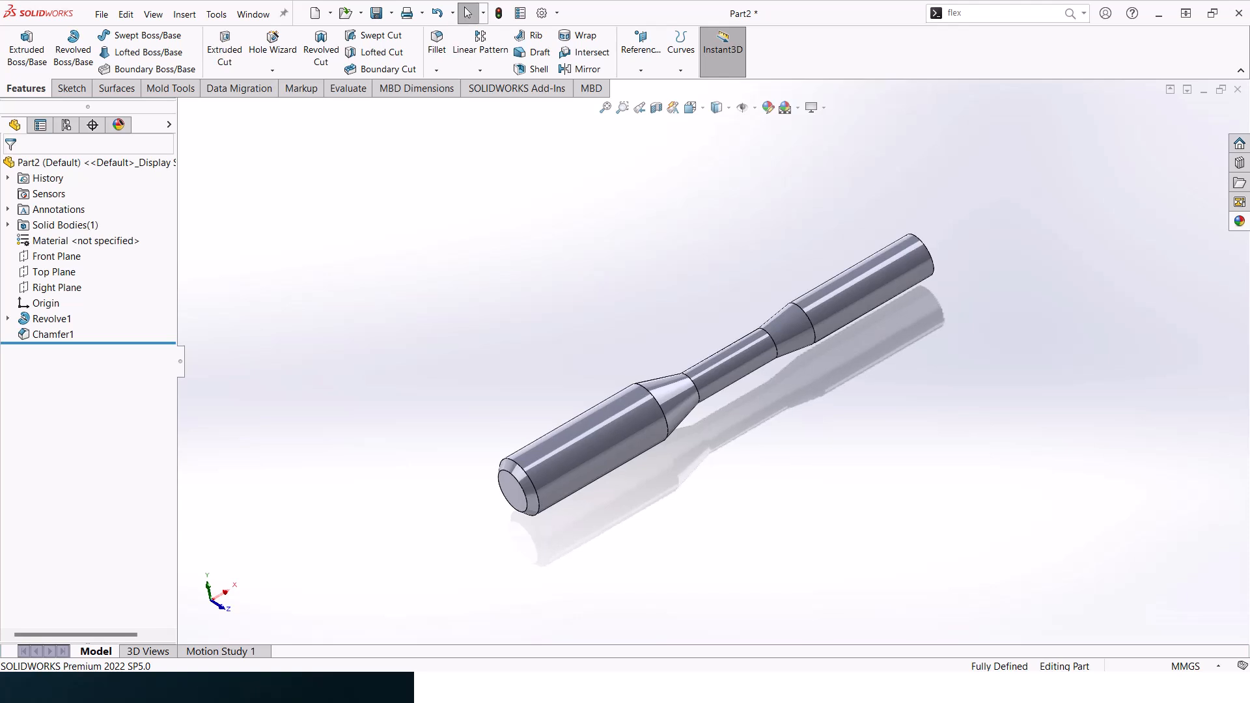
middle_click_drag(529, 441, 622, 413)
scroll(621, 415, "down", 2)
left_click(651, 434)
left_click(768, 394)
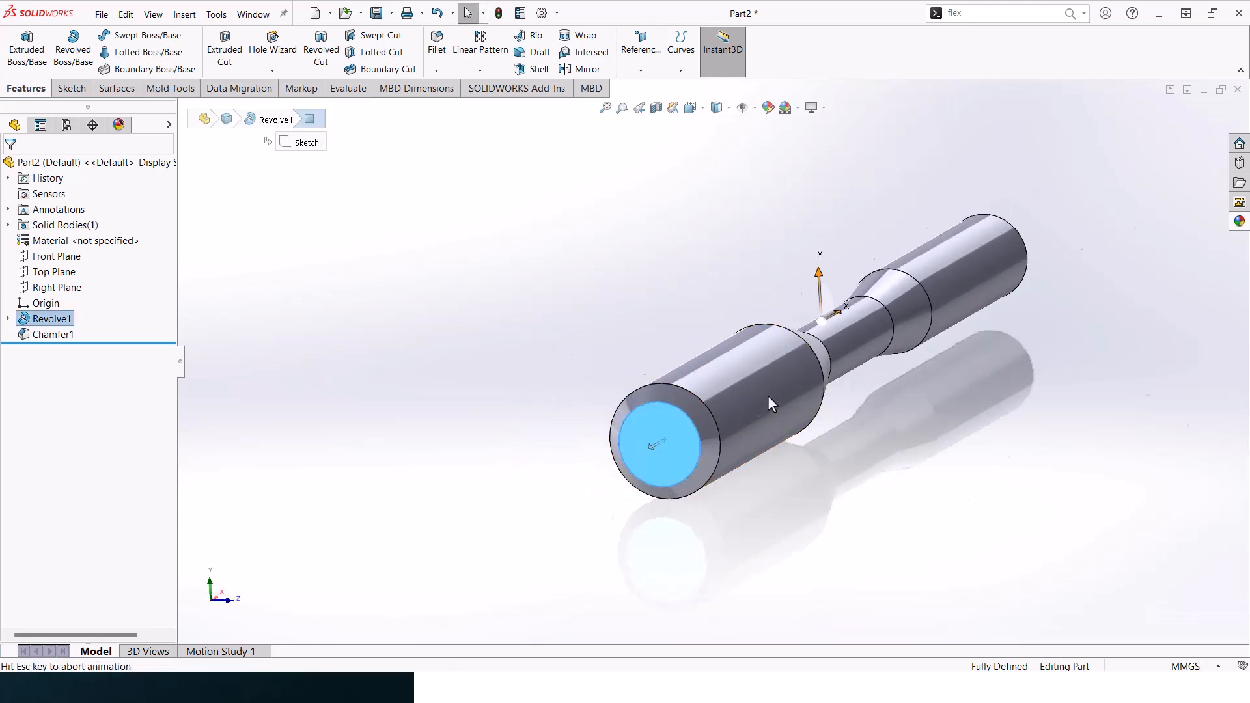
left_click(70, 92)
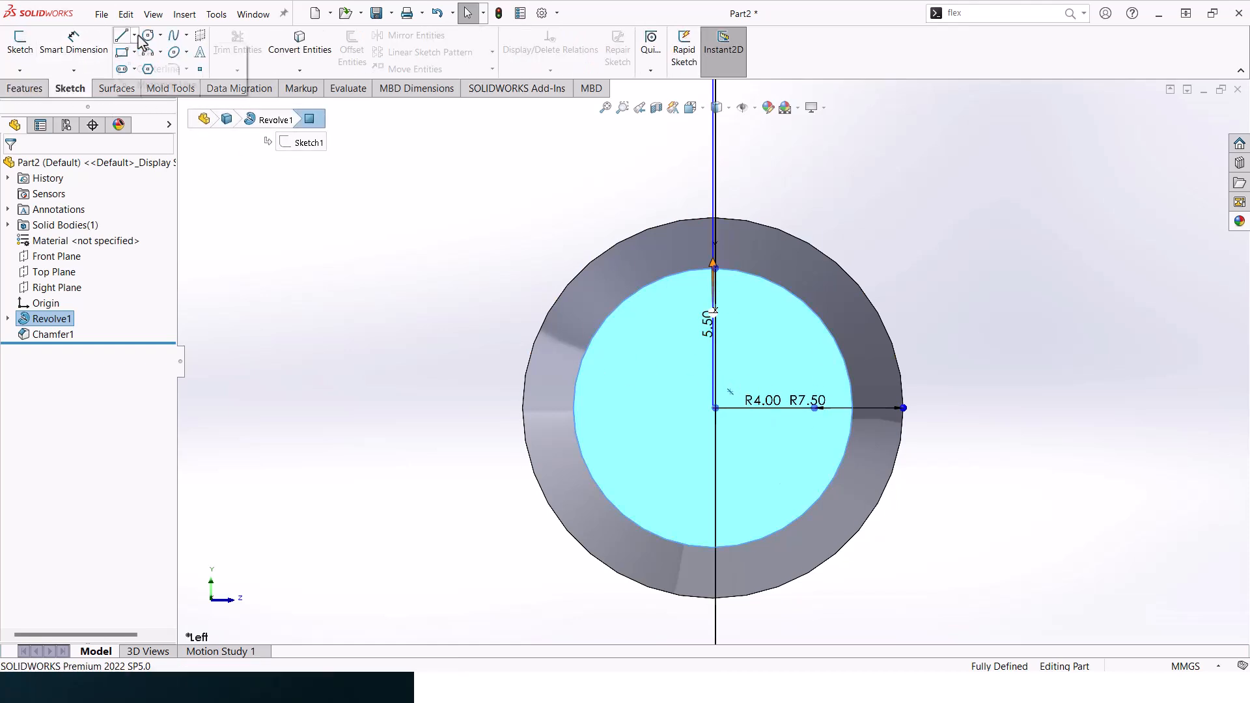
left_click(156, 69)
left_click(714, 125)
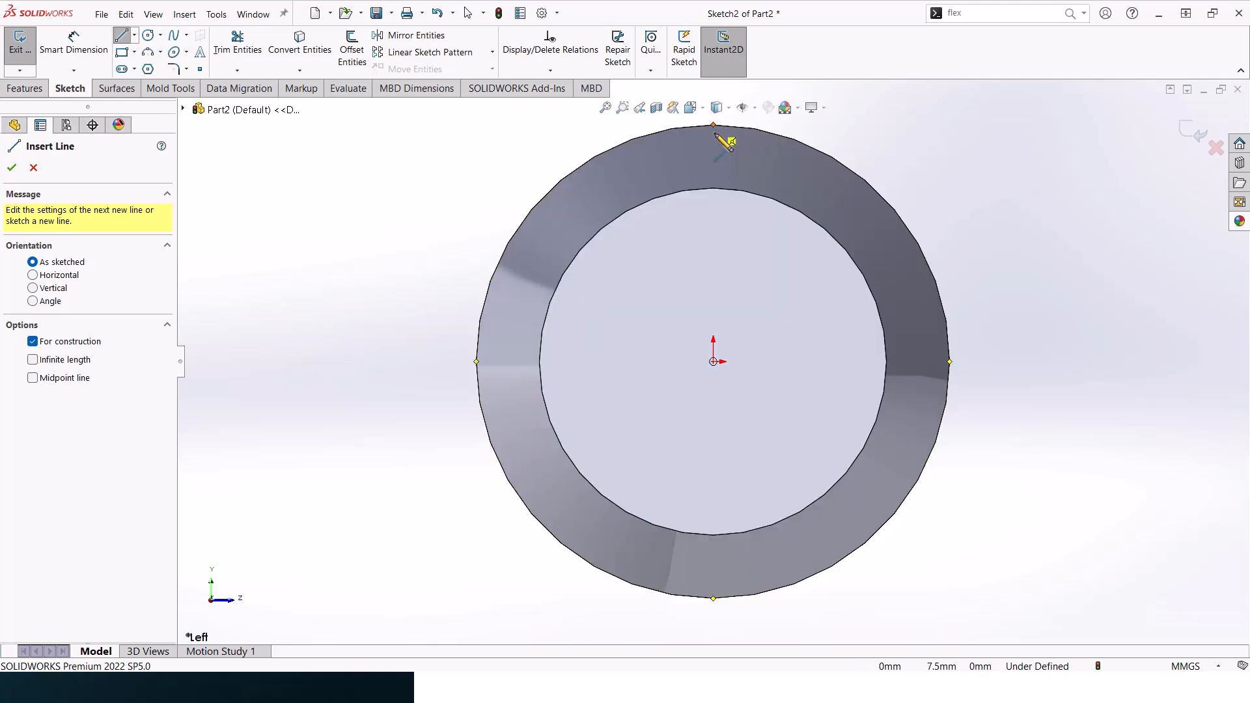
left_click(714, 362)
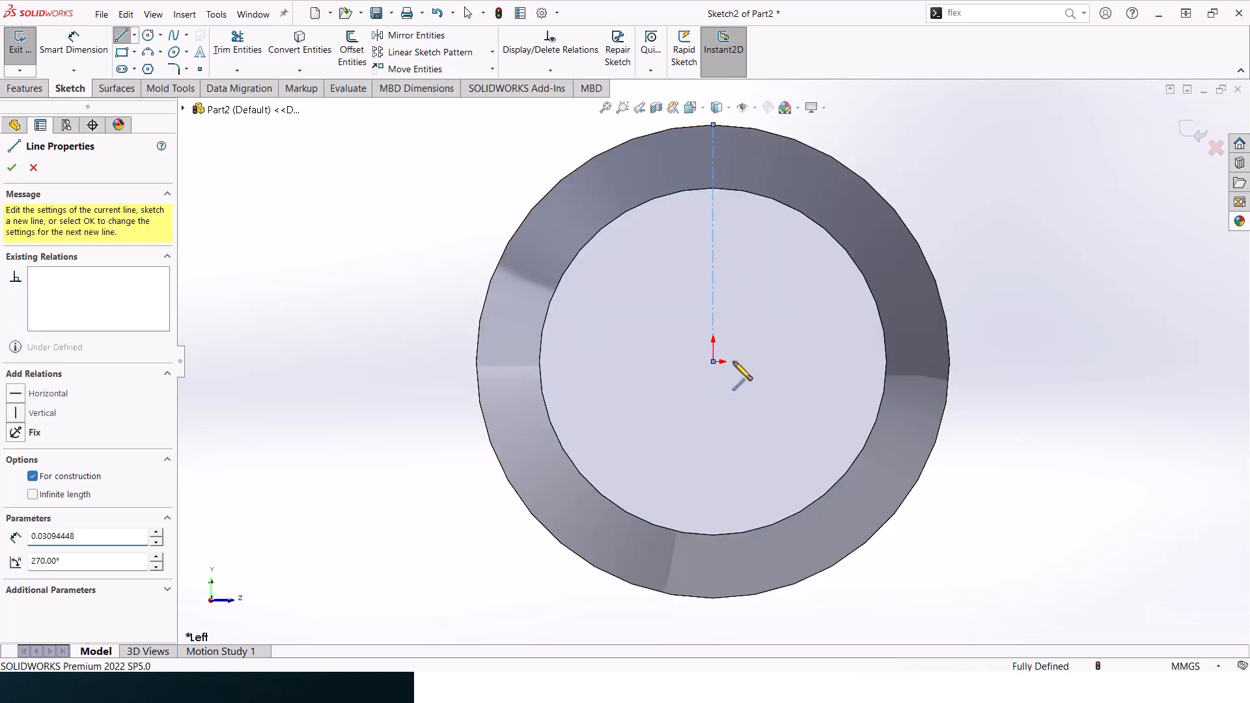
left_click(949, 362)
key("Escape")
key("z")
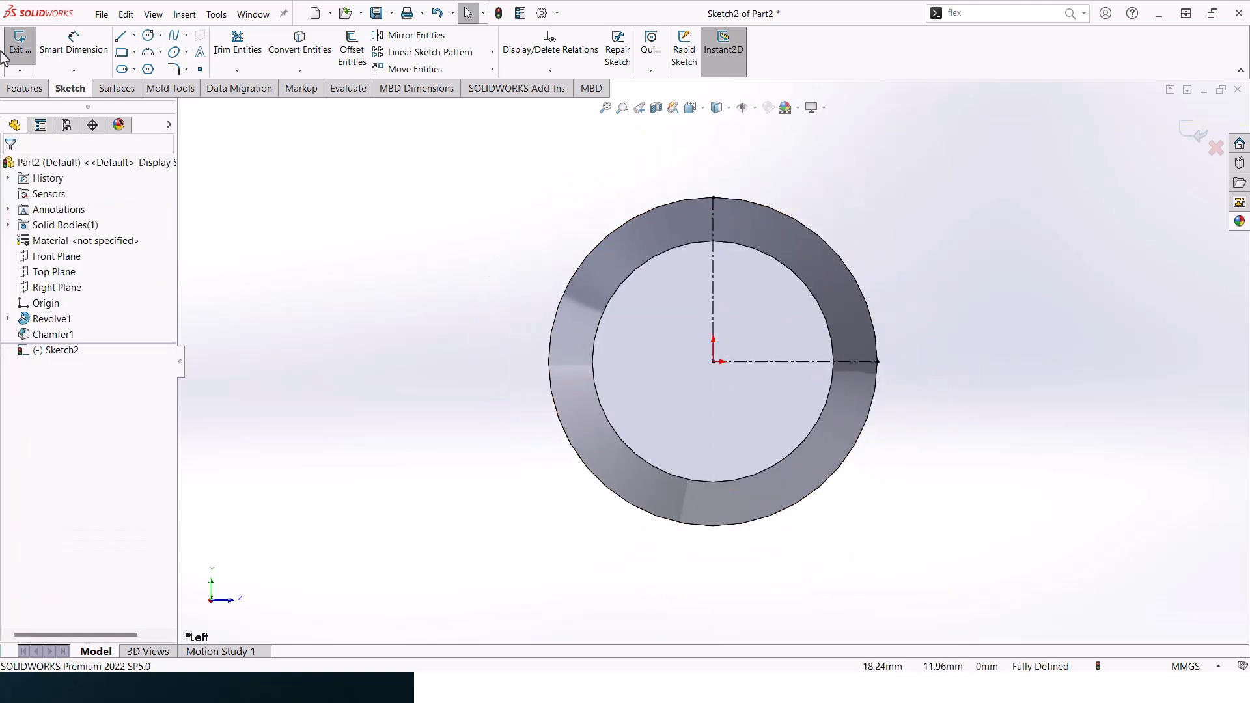
- Sketch a closed sector from the vertical centerline with a vertical side extending past the shaft, an arc, and a horizontal base about 8.1 mm long
left_click(122, 38)
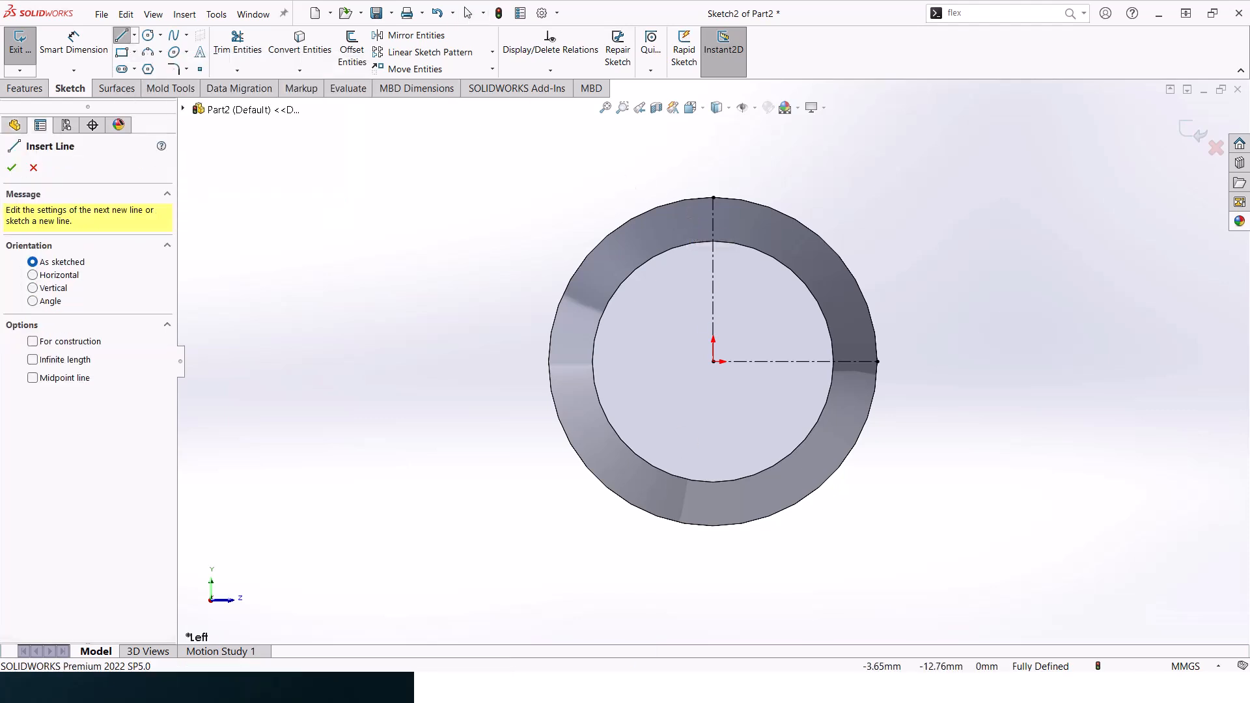
left_click(713, 289)
left_click(713, 151)
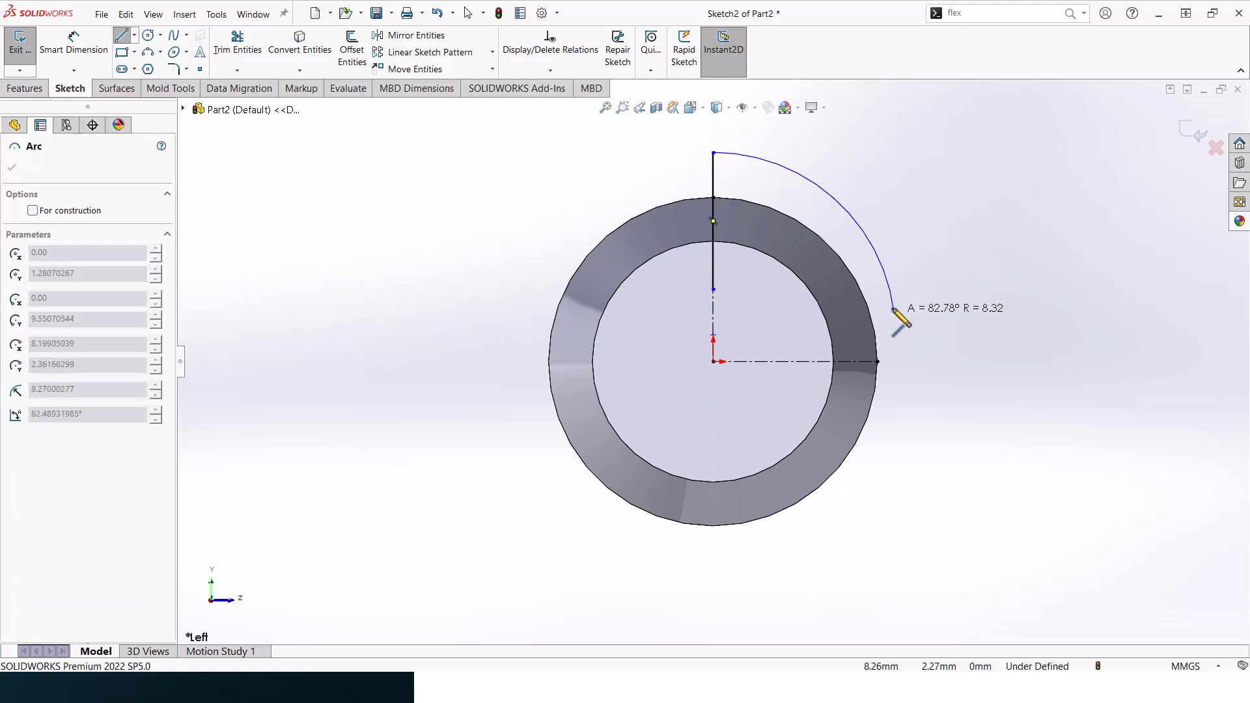
left_click(892, 289)
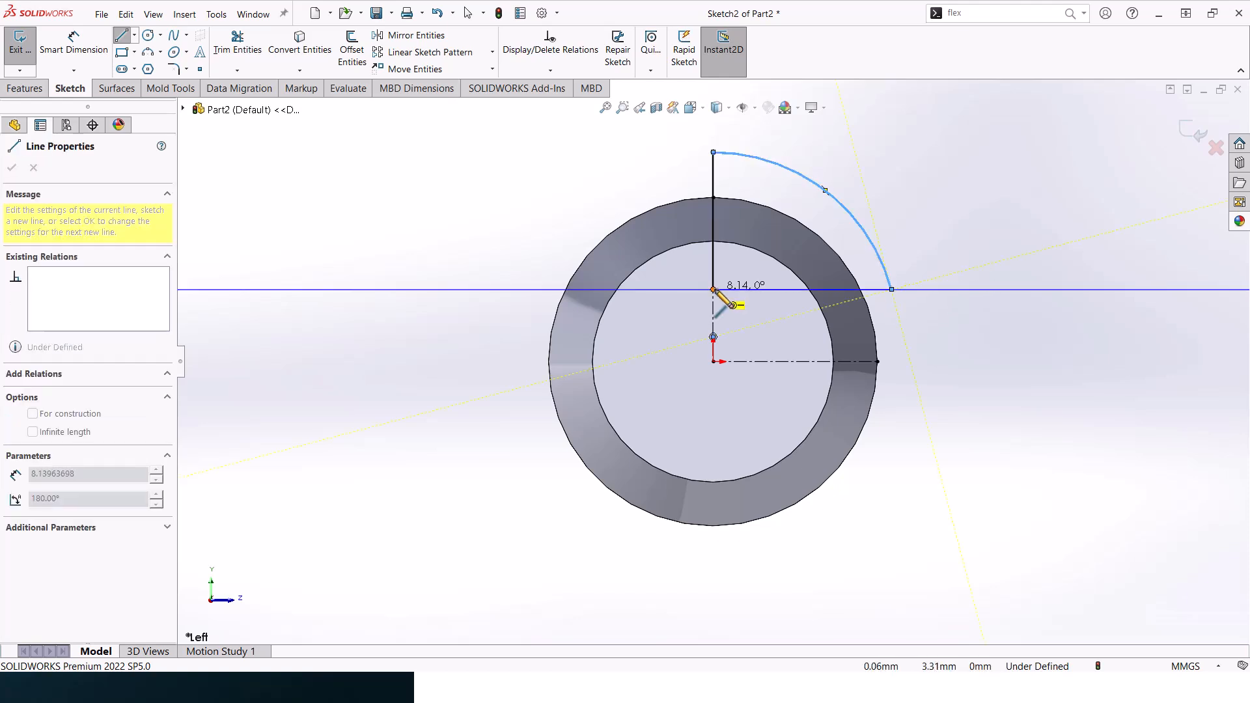
left_click(713, 289)
key("Escape")
- Dimension the vertical distance from the shaft centre to the sector's horizontal base as 3.5 mm
left_click(74, 43)
left_click(738, 290)
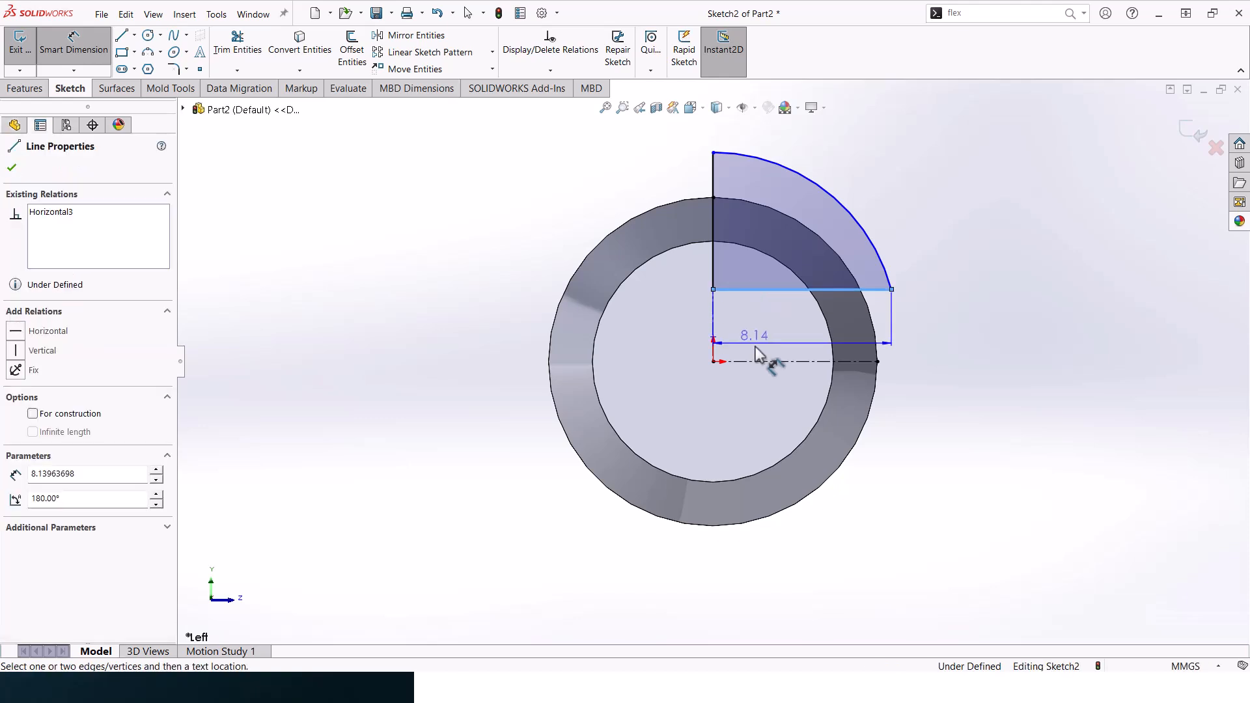
left_click(755, 361)
left_click(456, 323)
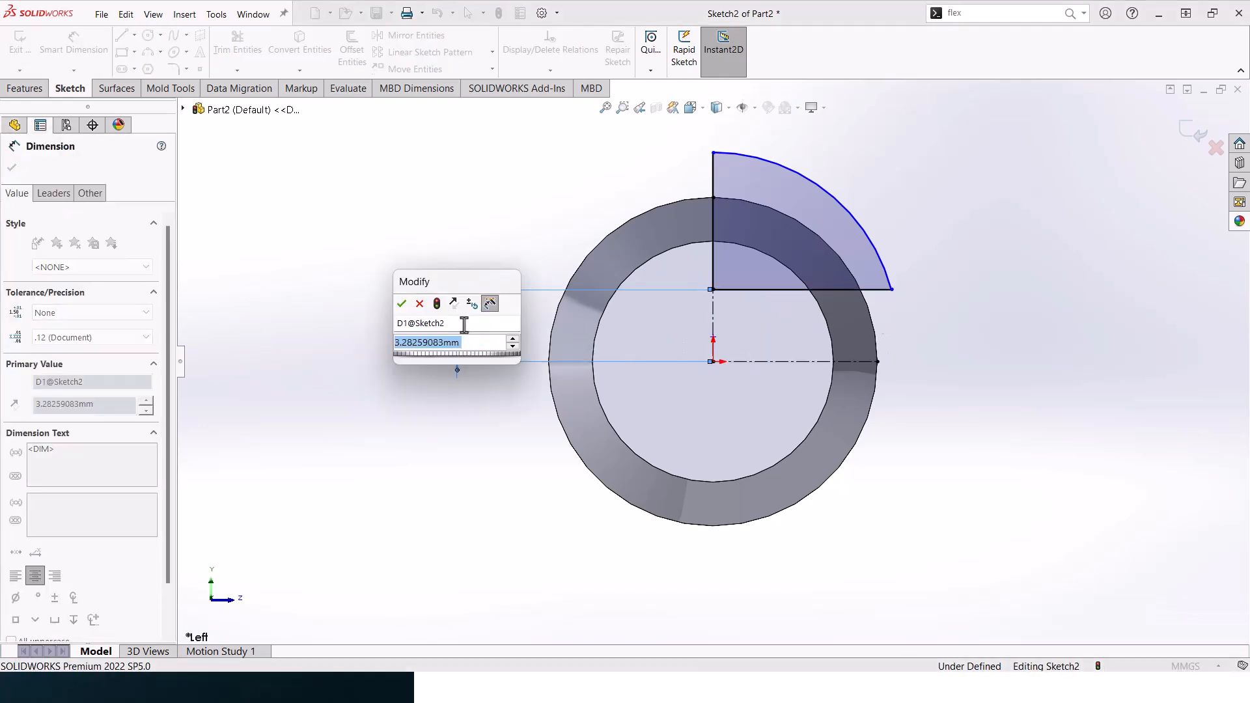
type("3.5")
key("Return")
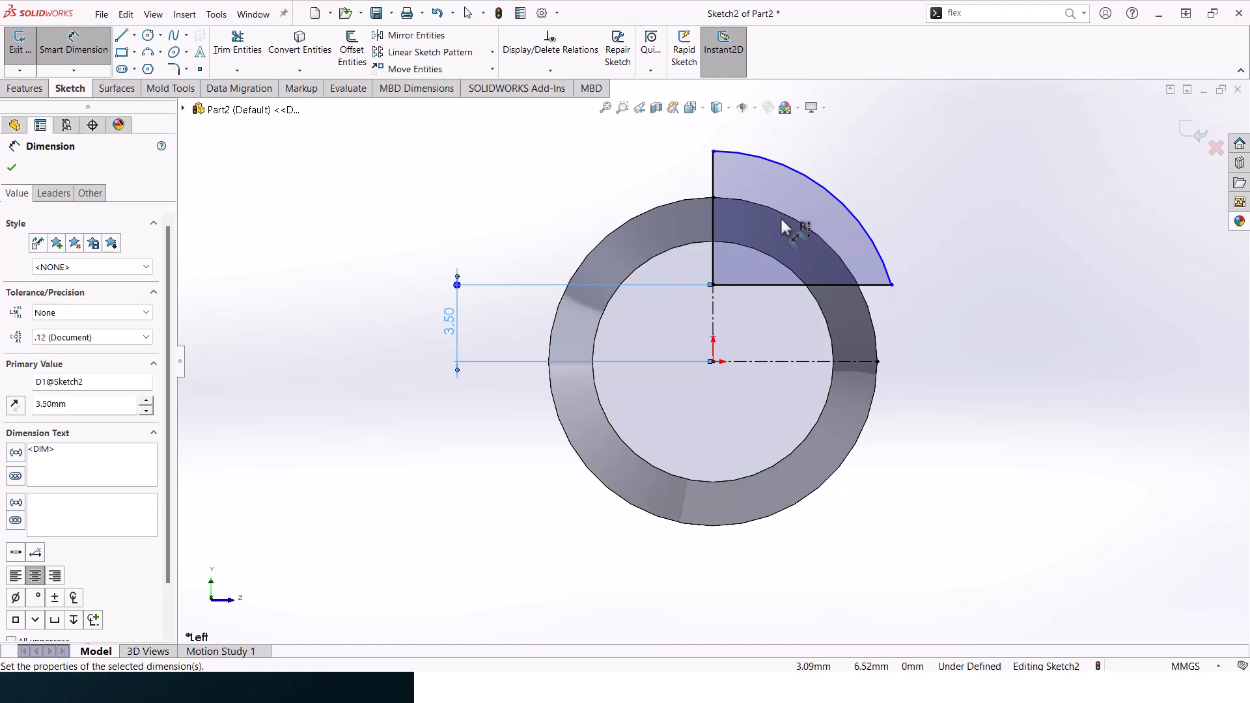
- Set the radius of the sector's arc to 8.65 mm
left_click(822, 194)
left_click(880, 151)
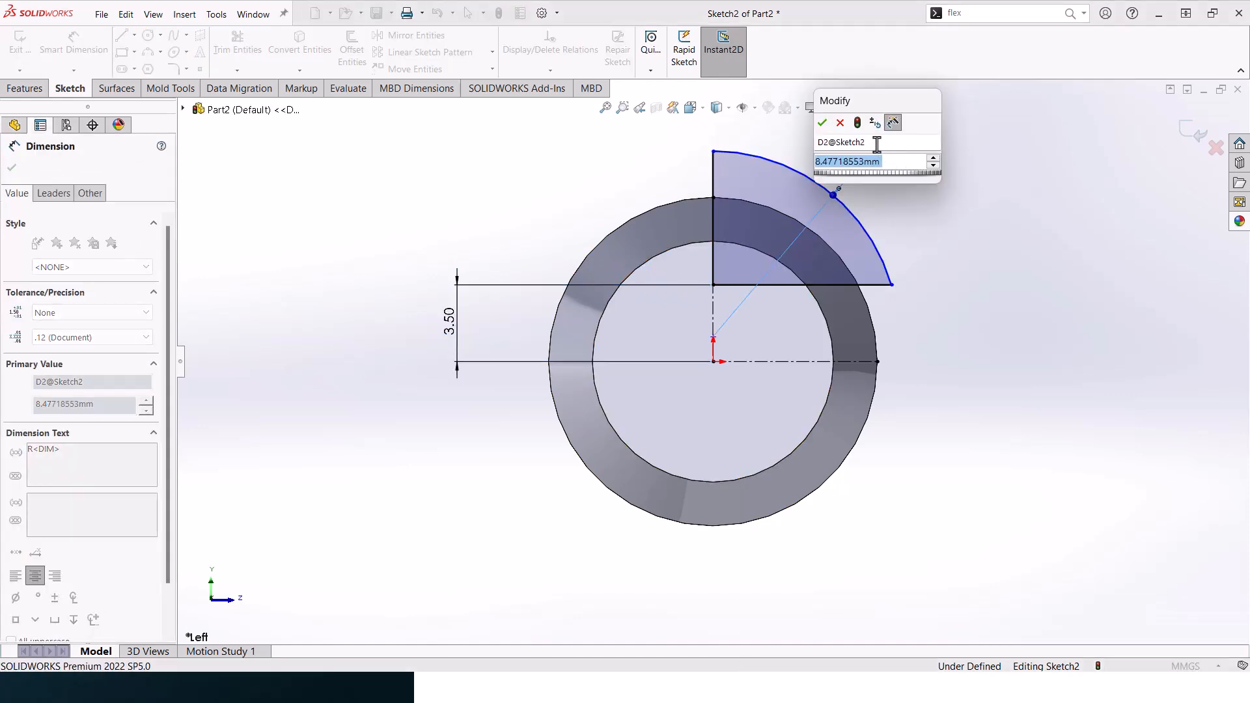
type("8.65")
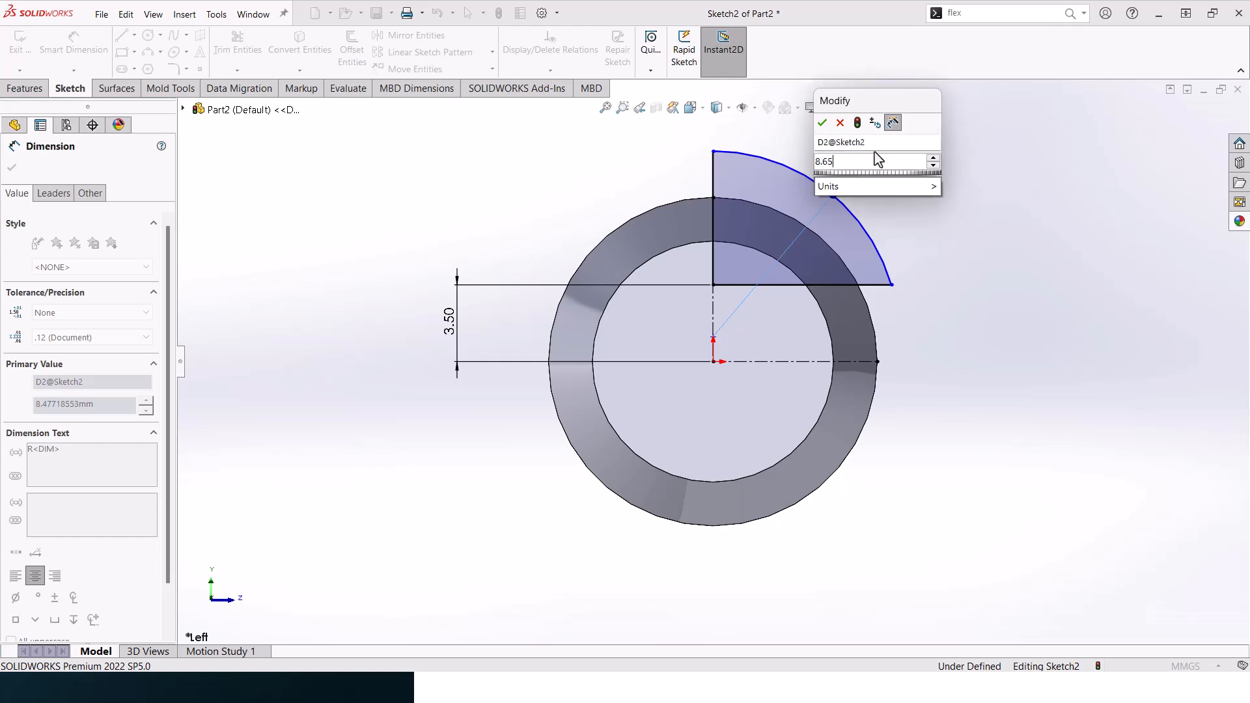
key("Return")
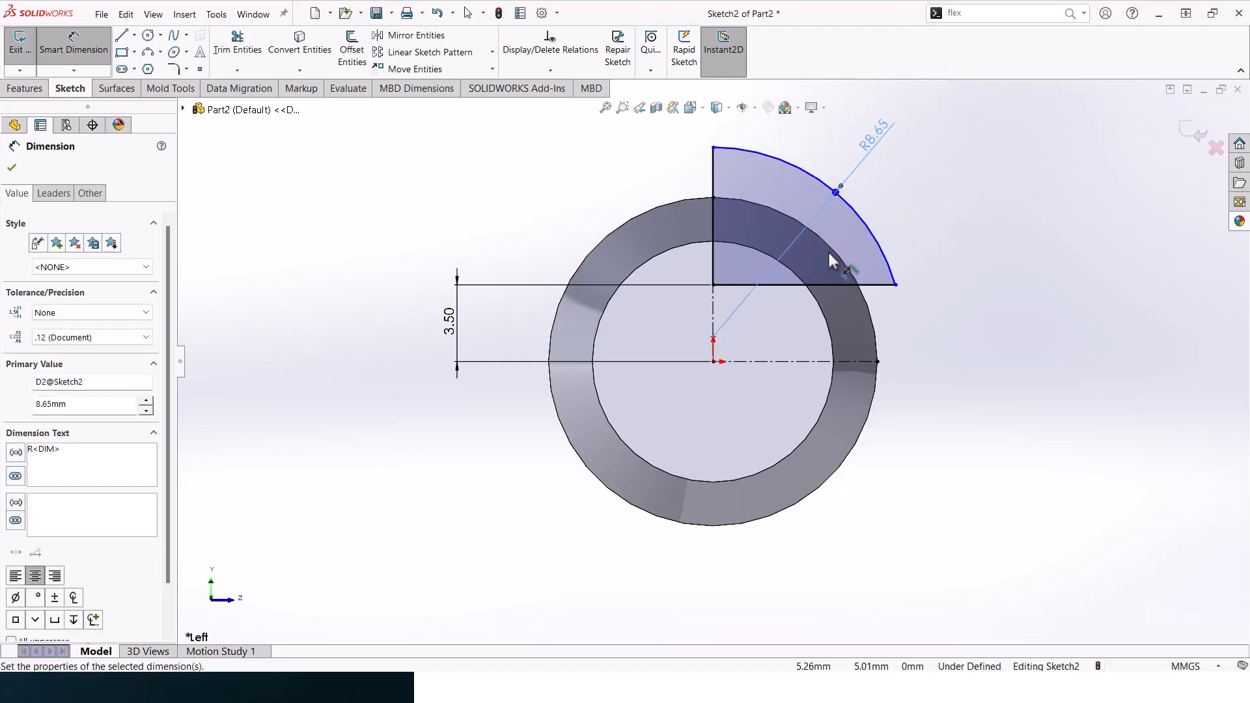
- Set the length of the sector's vertical side to 6 mm and finish the end-face sketch
left_click(713, 191)
left_click(612, 211)
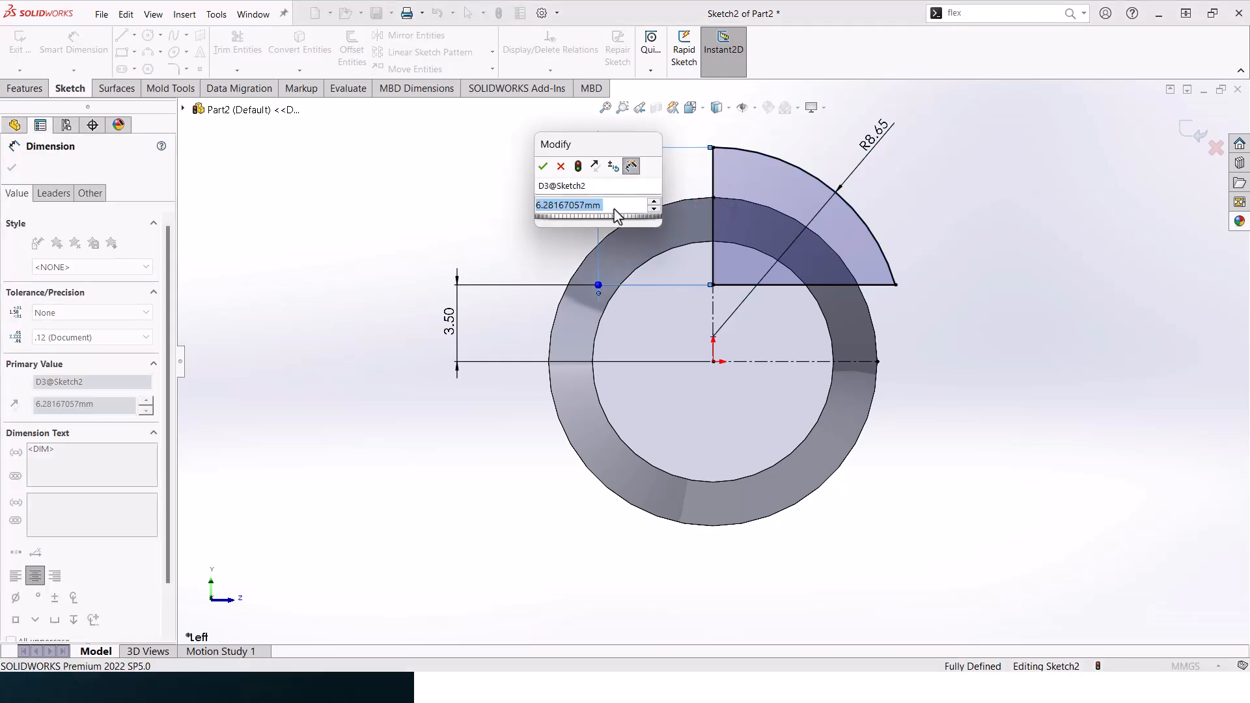
type("6")
key("Return")
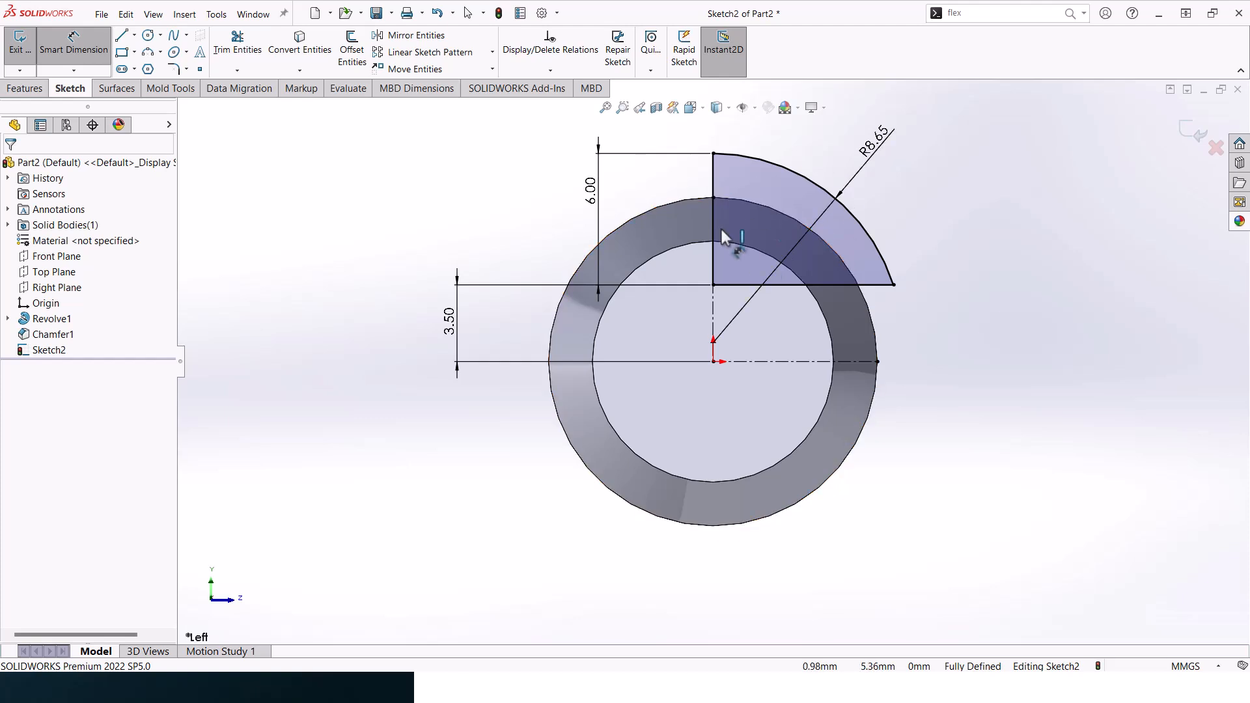
scroll(1026, 236, "up", 2)
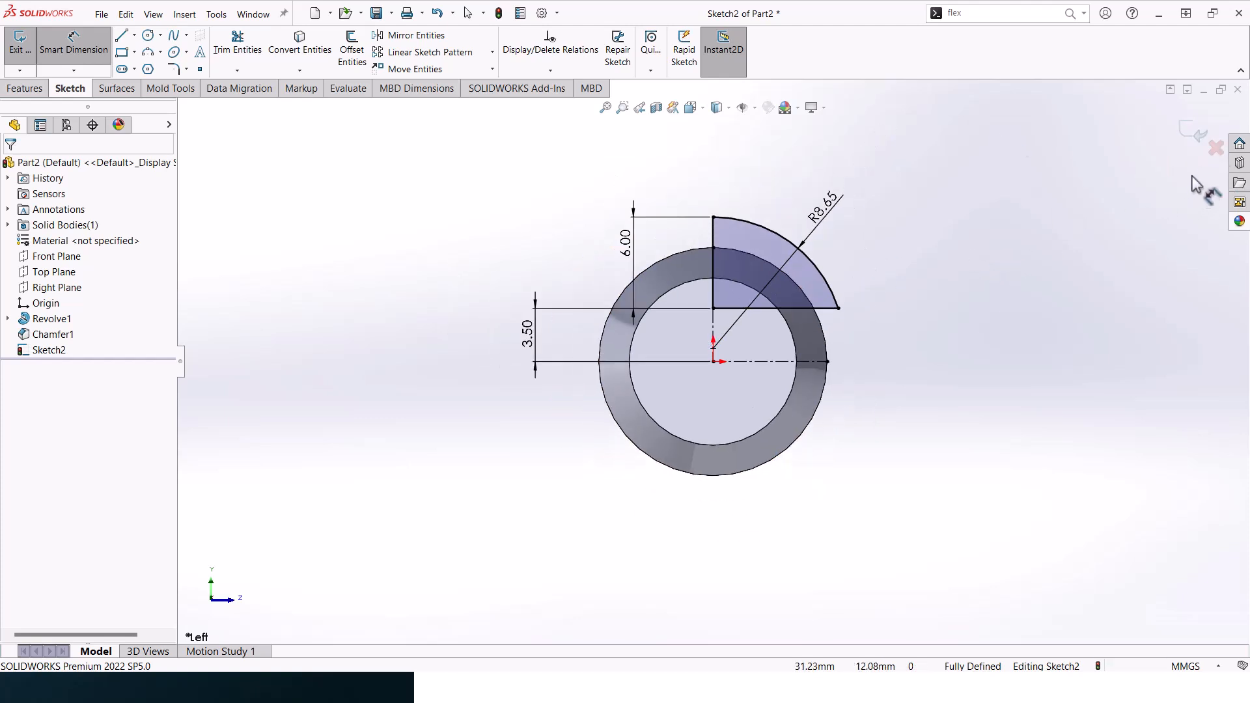
left_click(1185, 137)
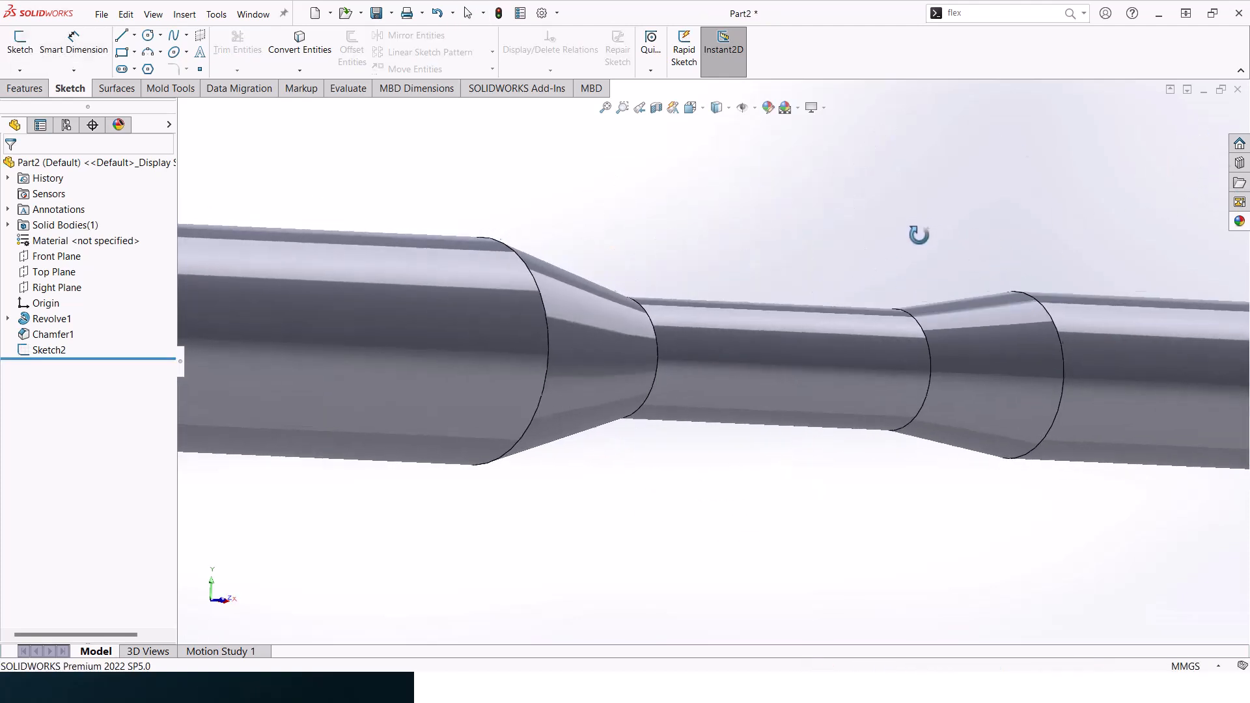
- Sketch on the Front Plane a slightly descending line about 36.7 mm long from the profile's lower corner, ending in an upward tangent arc of about 15.6 mm radius
left_click(66, 257)
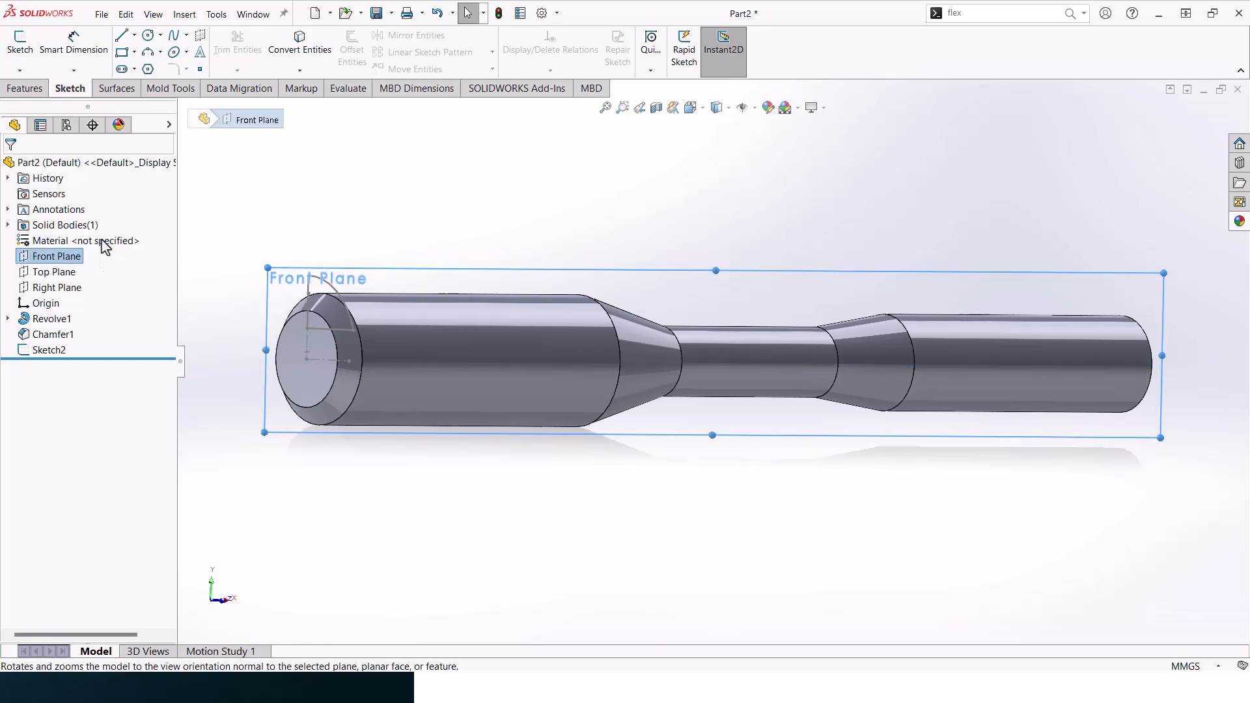
left_click(104, 236)
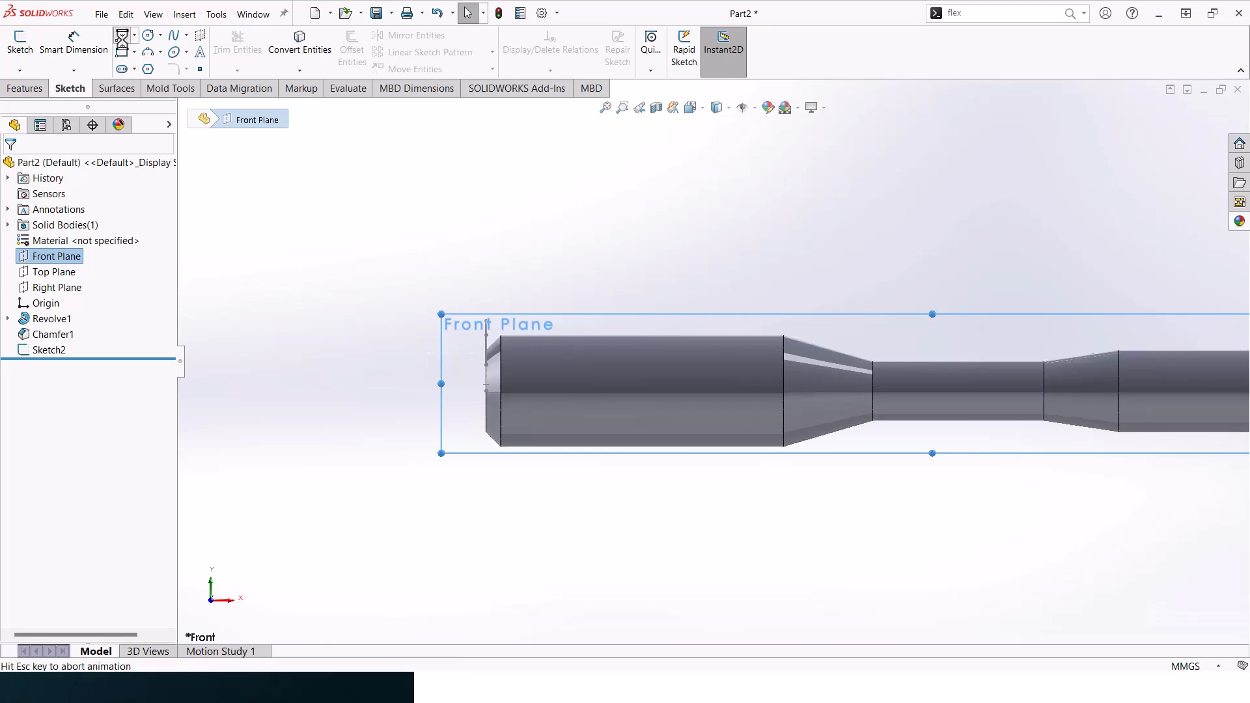
left_click(121, 41)
scroll(433, 363, "down", 4)
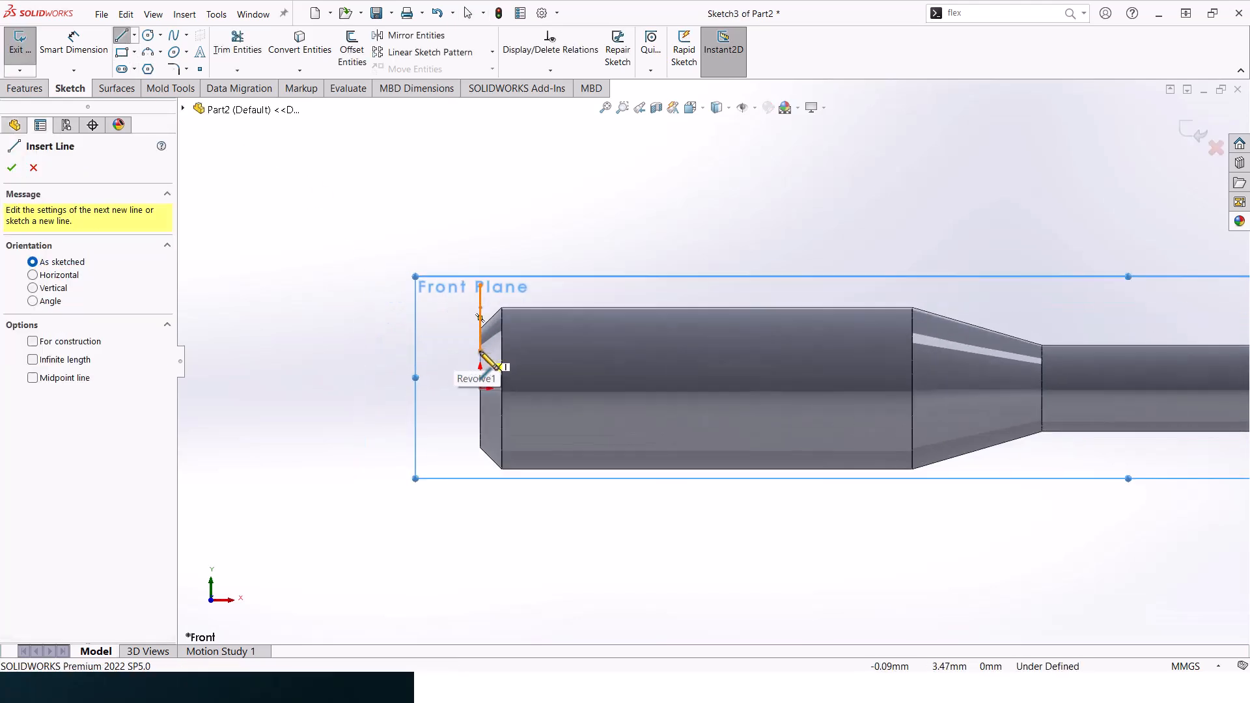
left_click(481, 351)
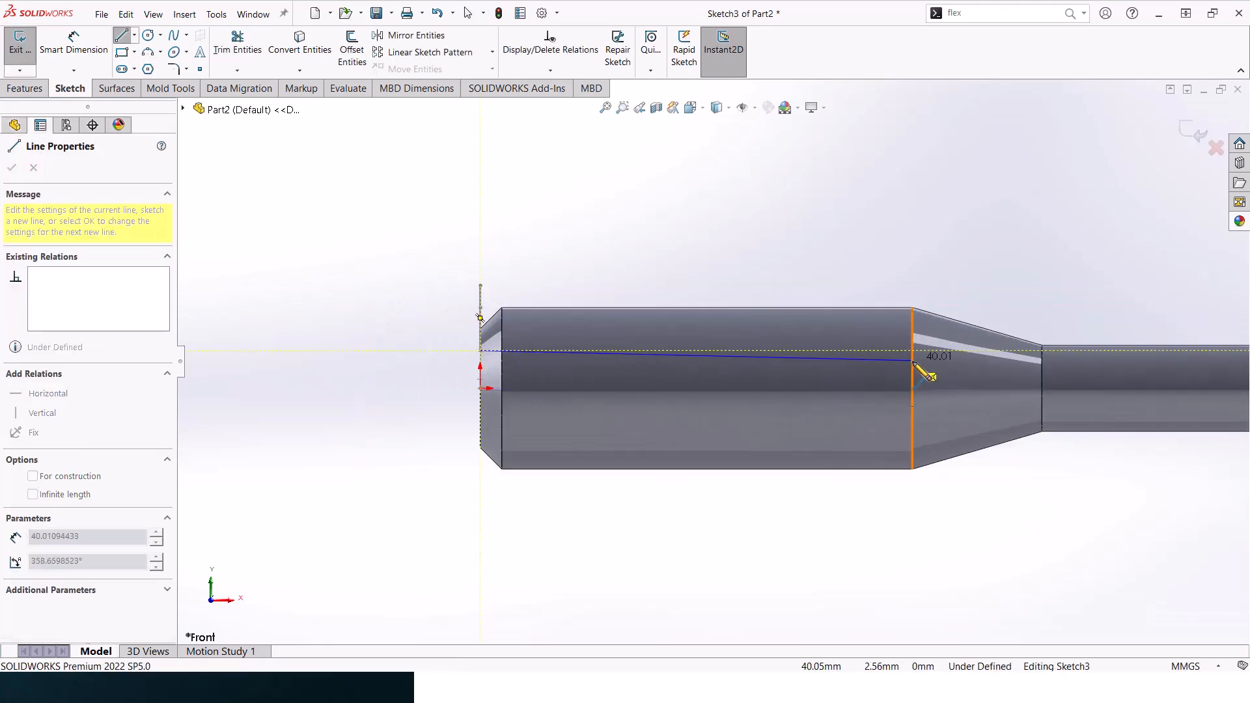
left_click(877, 378)
left_click(1037, 289)
key("Escape")
- Add a horizontal centerline along the shaft from the start point of the sloping line
left_click(135, 36)
left_click(155, 67)
left_click(481, 351)
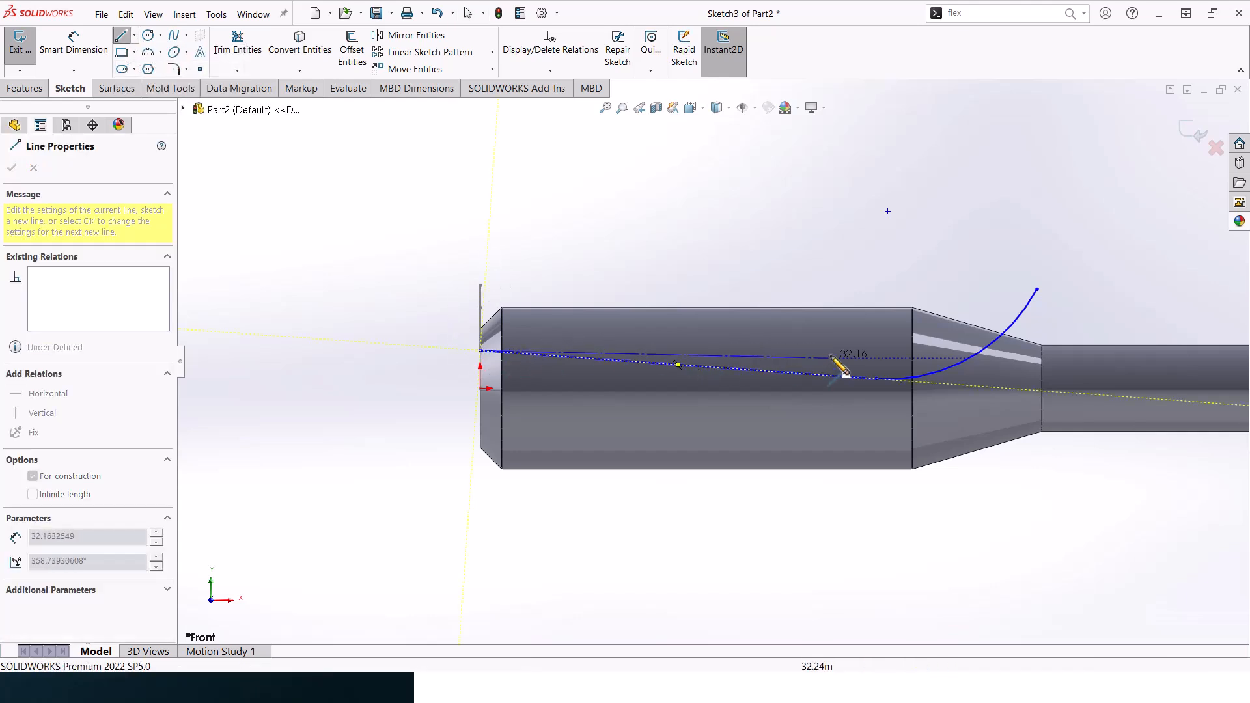
left_click(836, 350)
key("Escape")
- Dimension the angle between the sloping line and the horizontal centerline as 0.88°
left_click(74, 43)
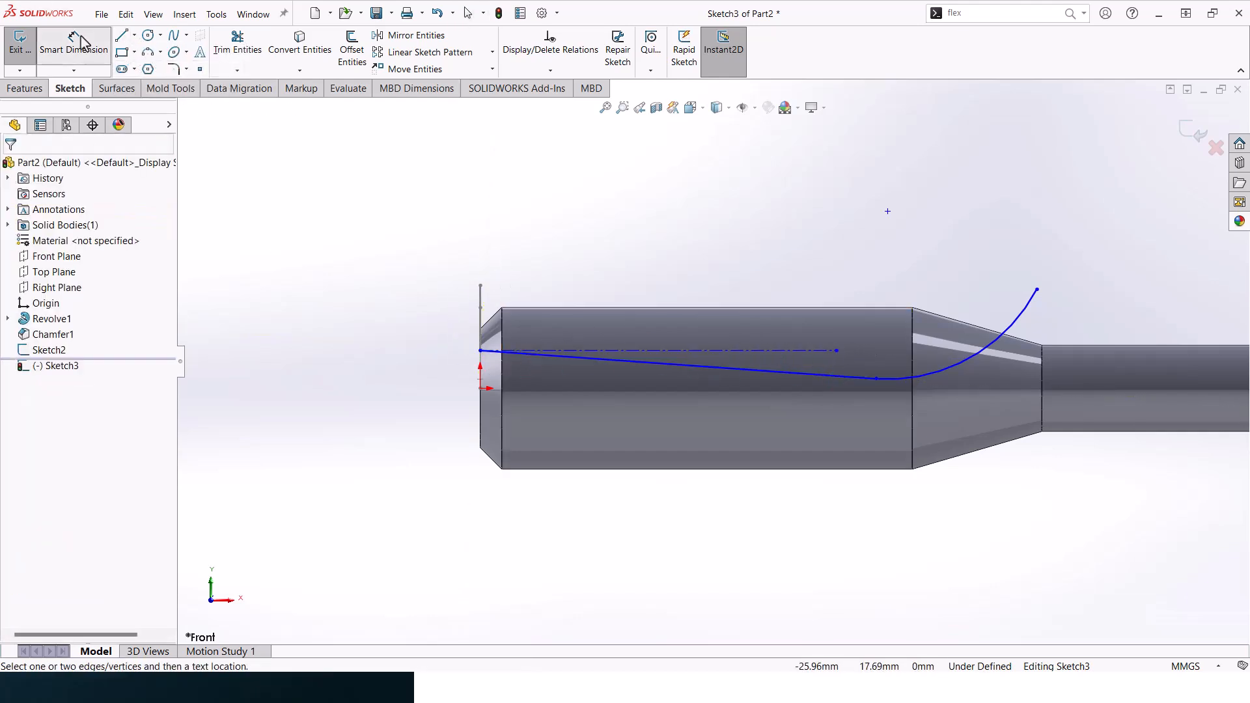
left_click(758, 351)
left_click(769, 371)
left_click(866, 355)
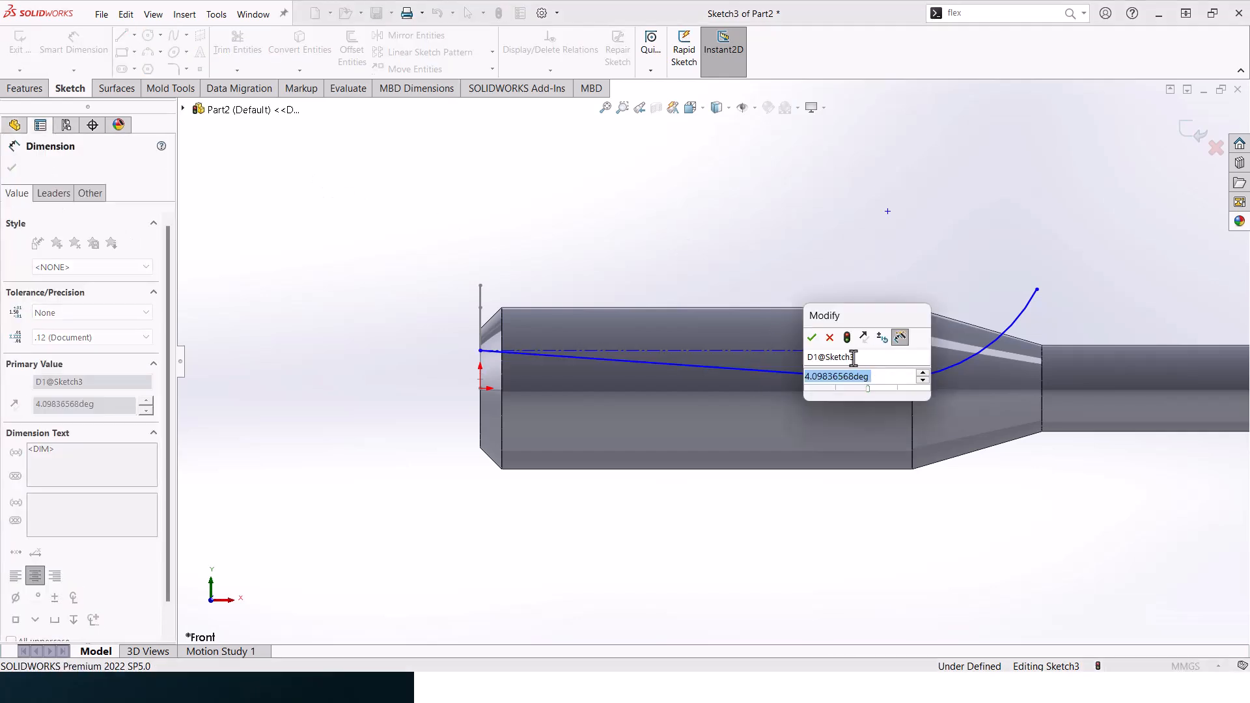
type("0.88")
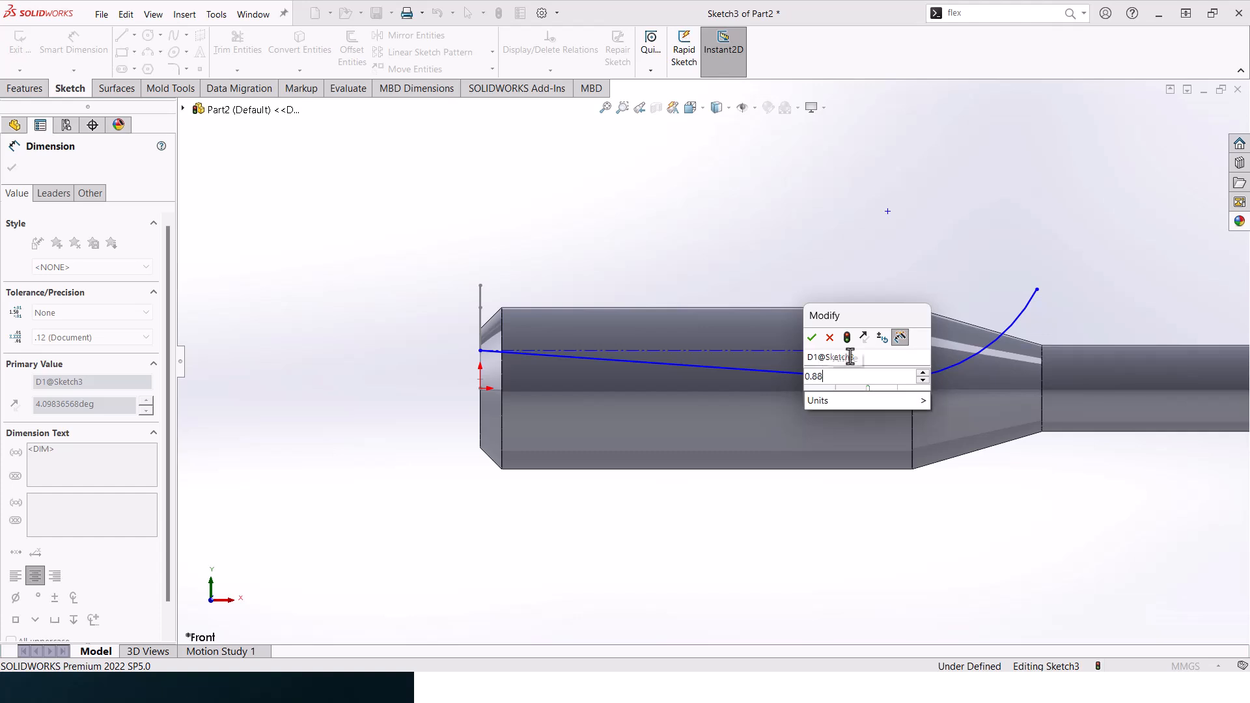
left_click(812, 337)
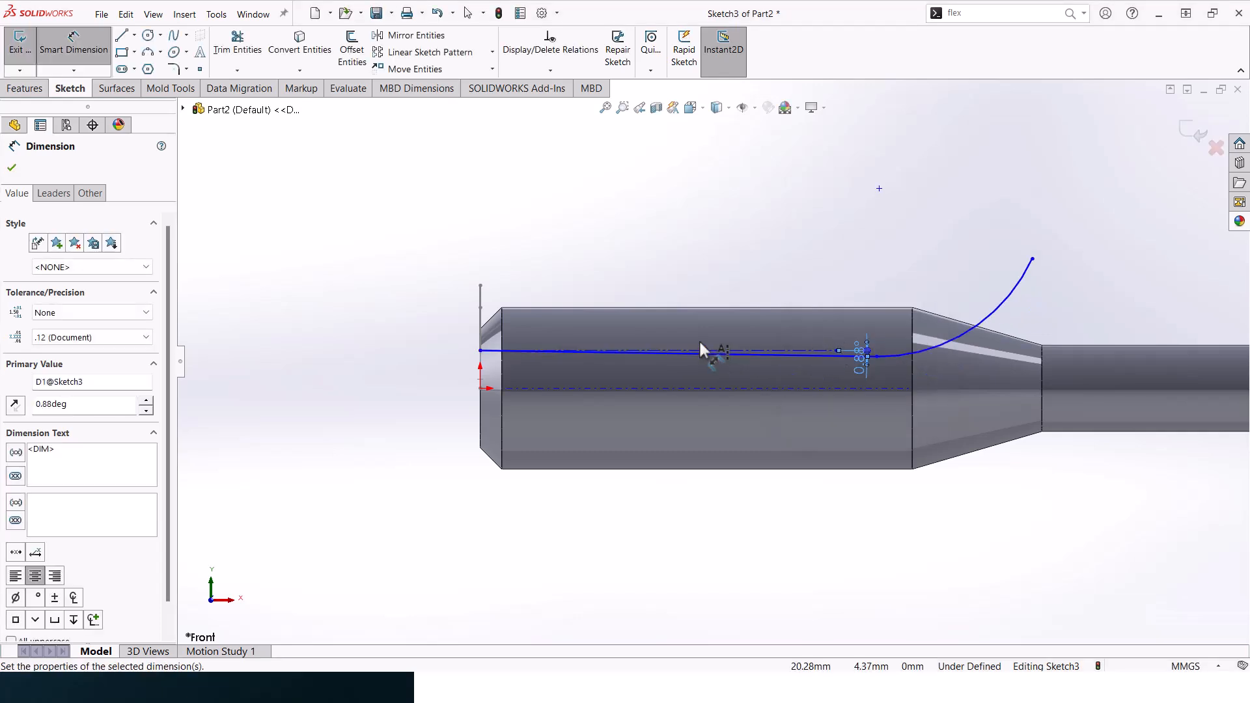
- Set the horizontal length of the sloping line to 60 mm
left_click(833, 356)
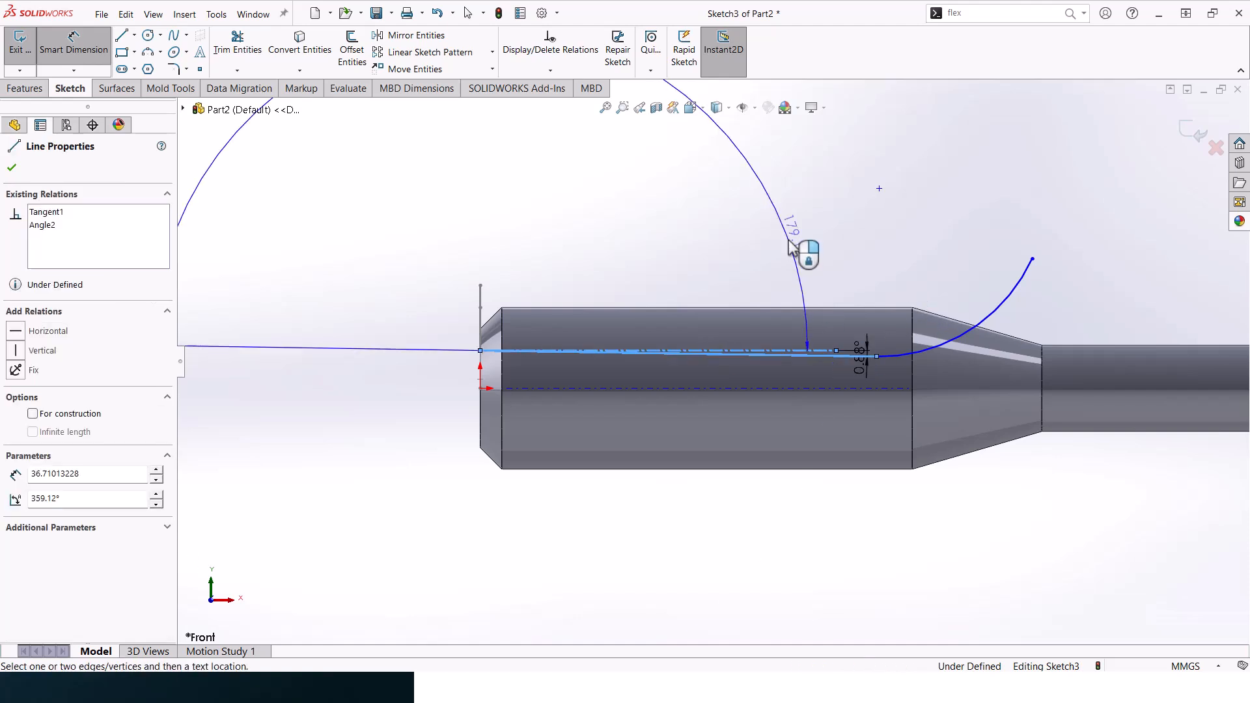
left_click(797, 188)
type("60")
key("Return")
- Set the radius of the tangent arc at the end of the sloping line to 10 mm
scroll(814, 207, "up", 5)
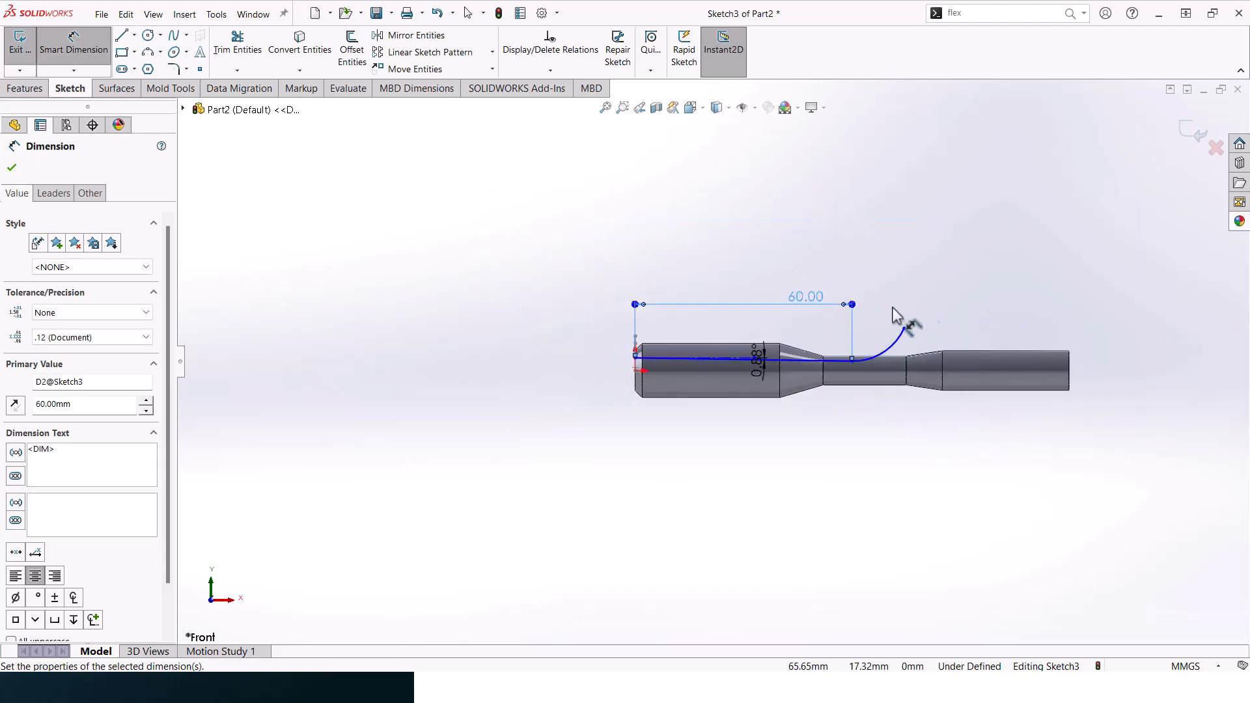
left_click(891, 350)
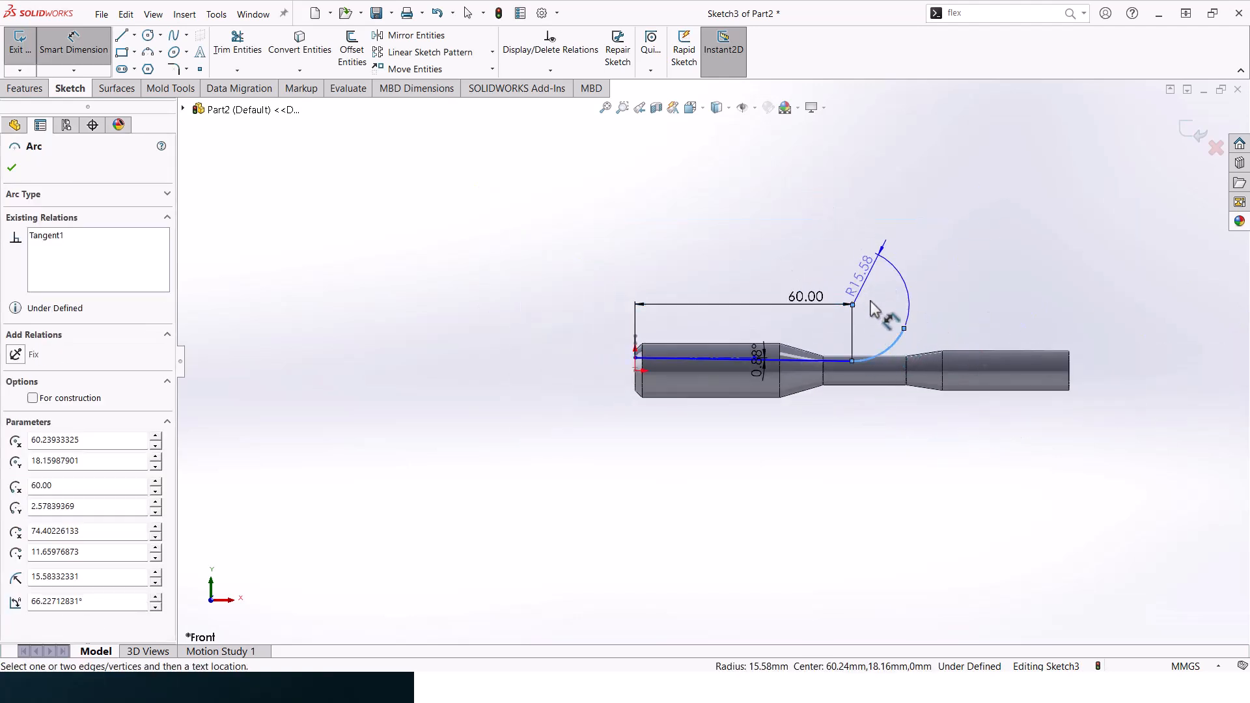
left_click(890, 320)
type("10")
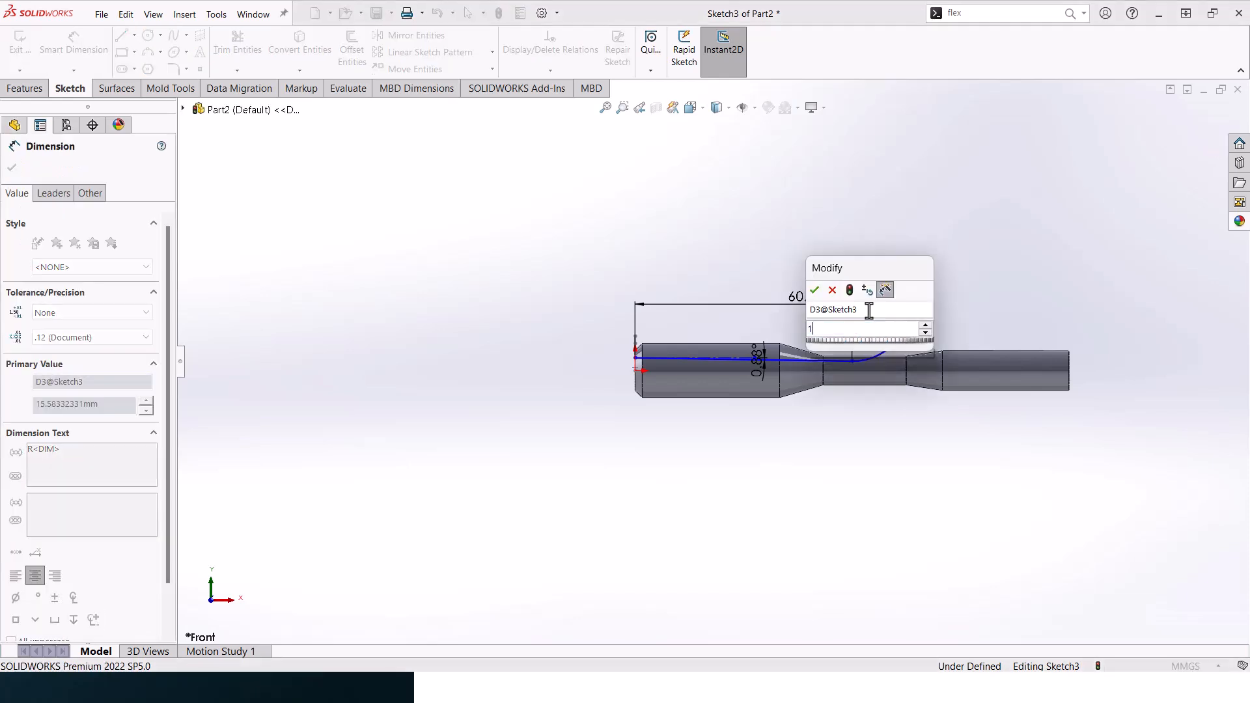
key("Return")
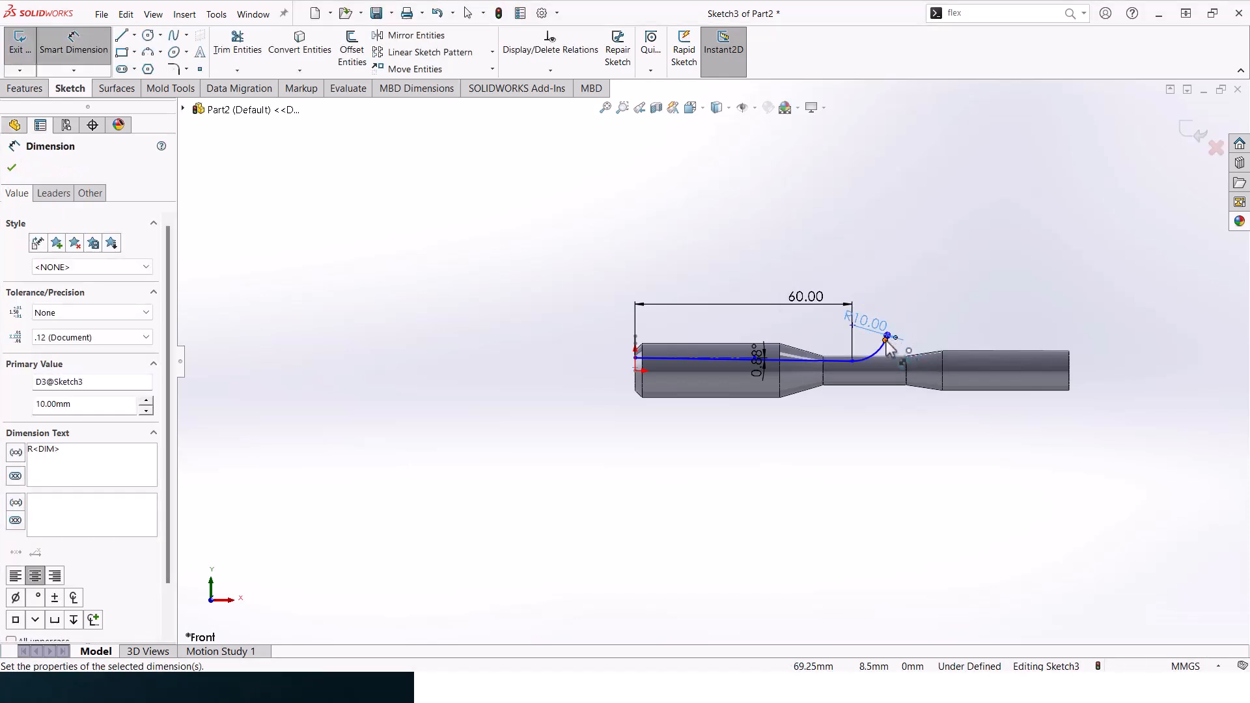
- Dimension the vertical distance between the tangent arc's two endpoints as 8 mm
left_click(886, 340)
left_click(852, 362)
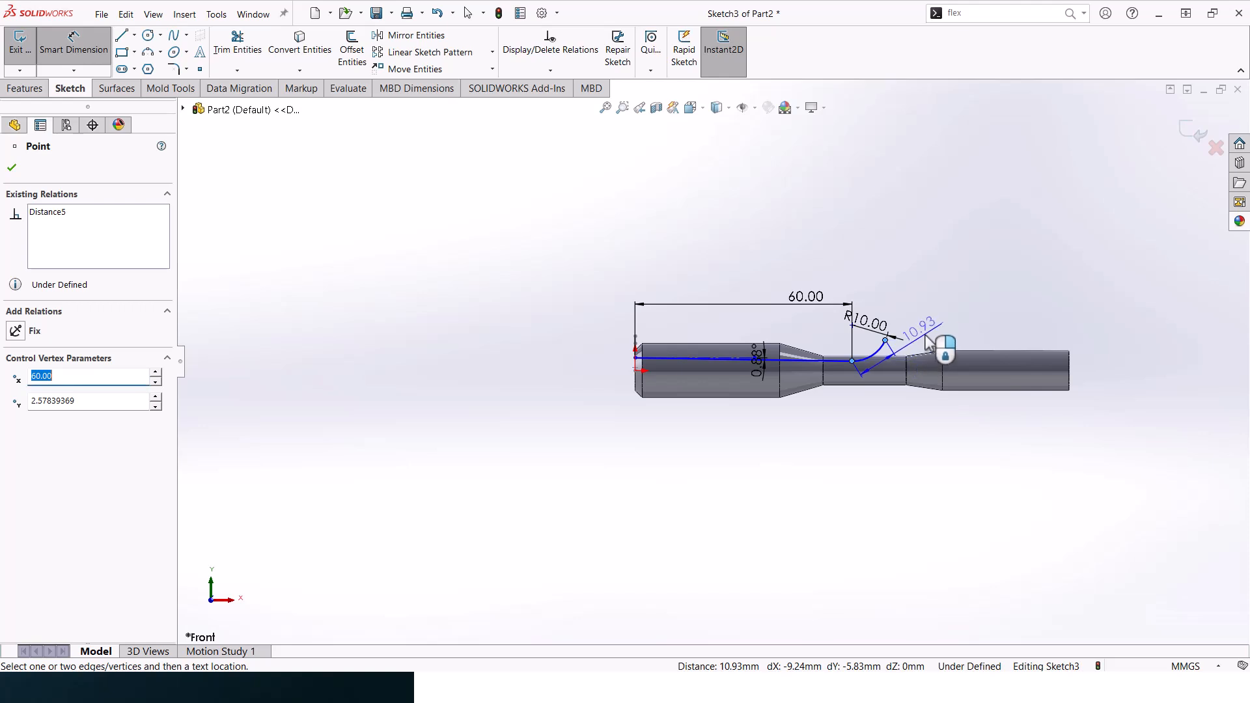
left_click(922, 346)
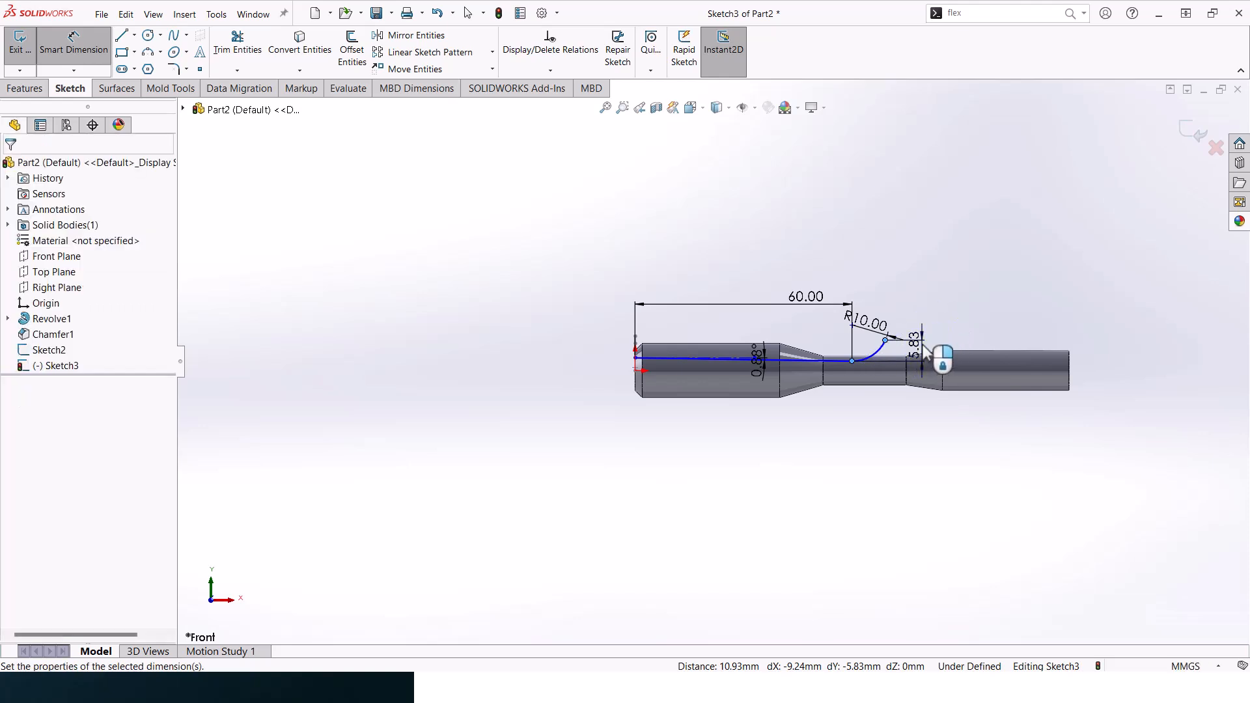
type("8")
key("Return")
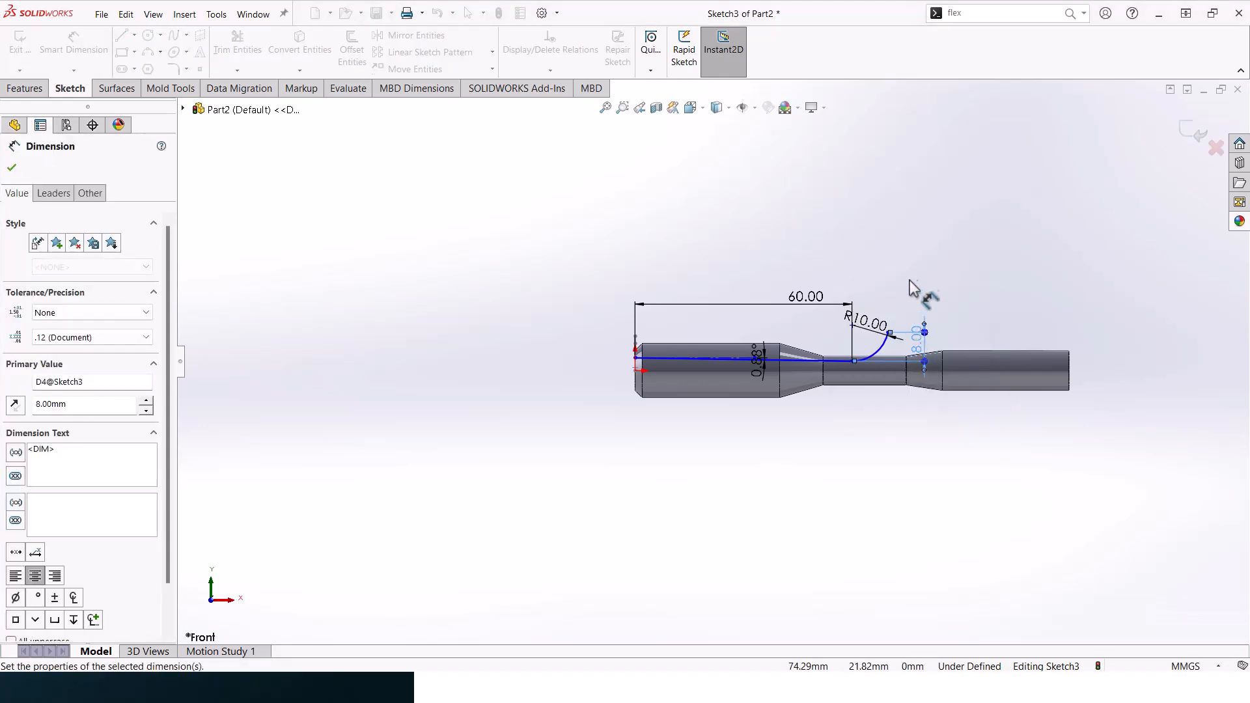
left_click(902, 298)
- Dimension the vertical distance from the origin to the sloping line's start point as 3.5 mm
scroll(683, 357, "down", 6)
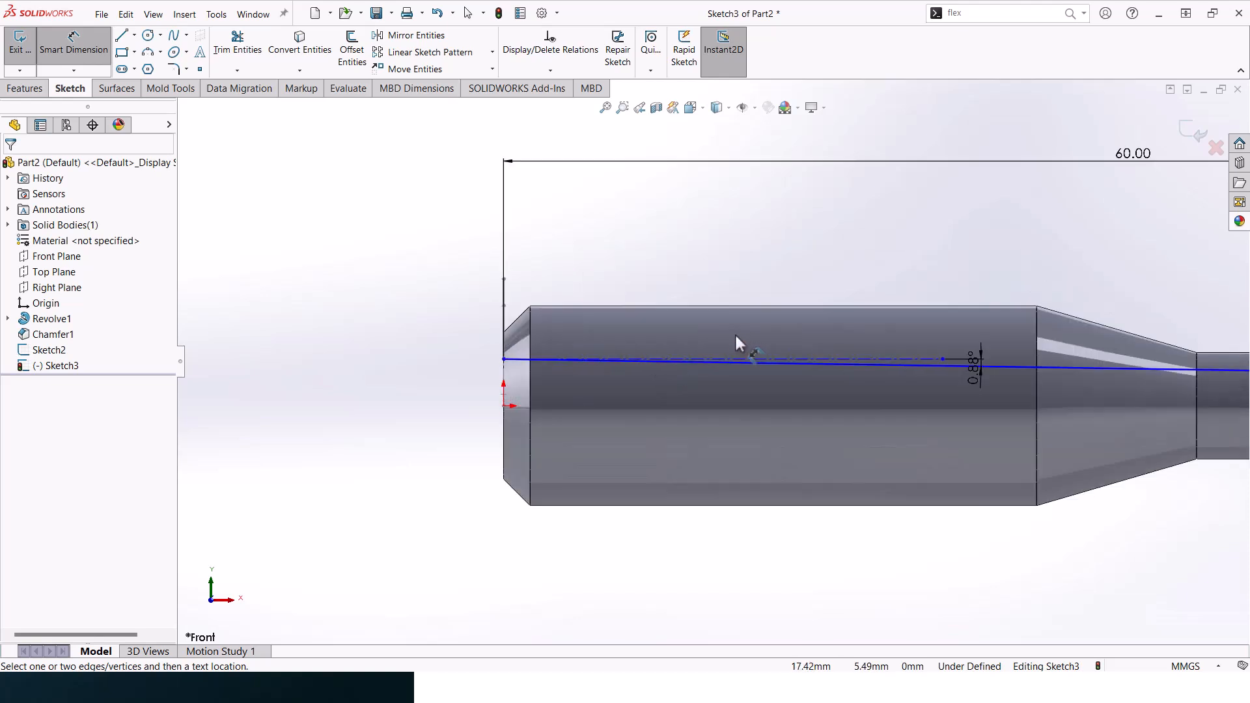
left_click(504, 360)
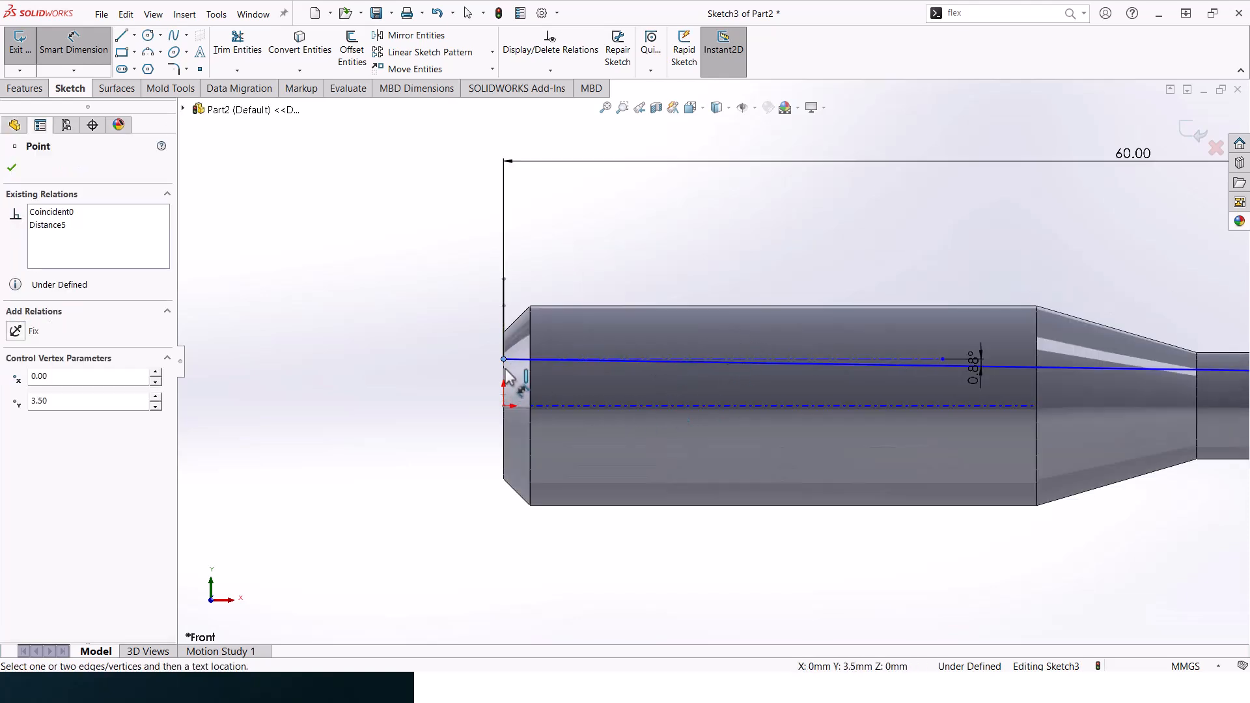
left_click(504, 406)
left_click(444, 384)
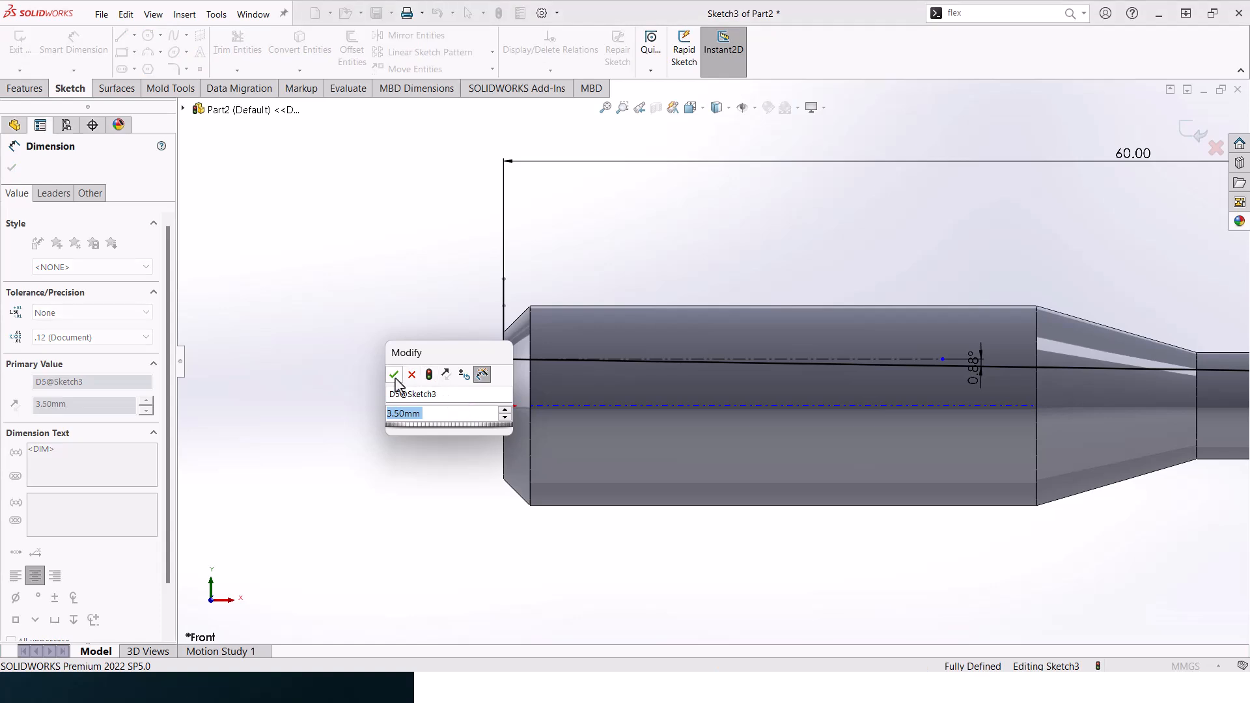
key("Return")
key("Escape")
scroll(697, 368, "up", 4)
scroll(811, 385, "down", 2)
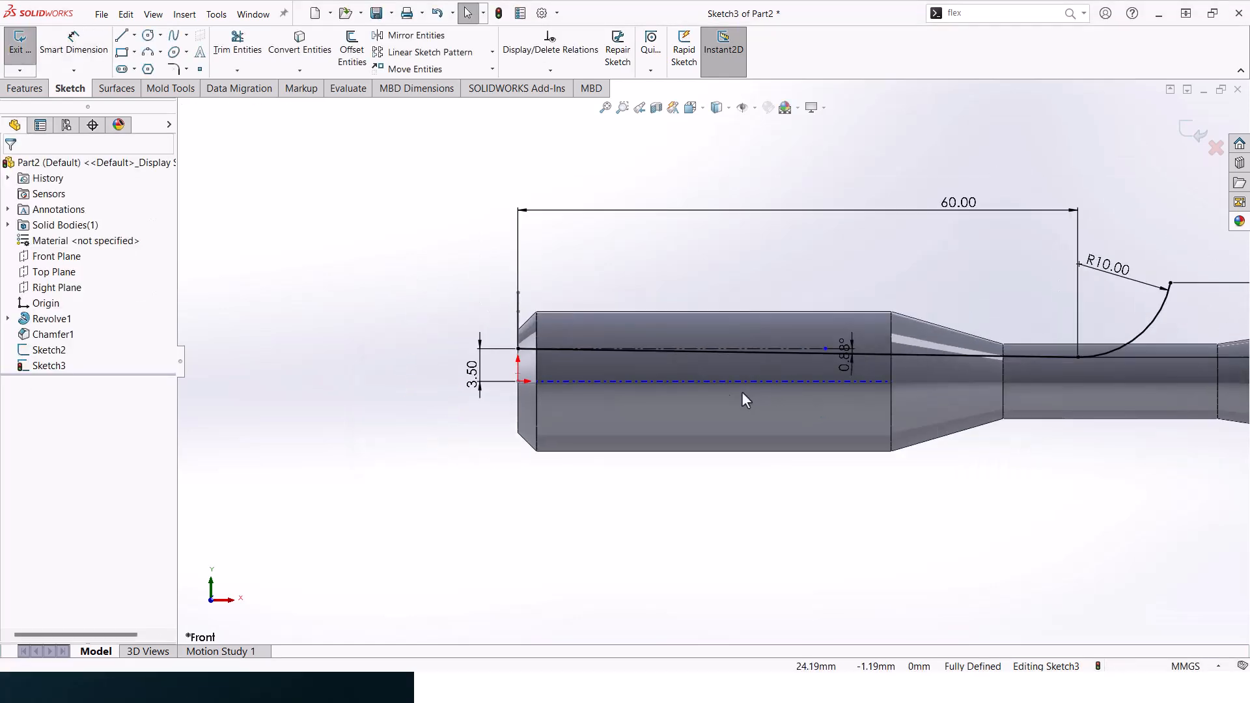
- Finish the path sketch on the Front Plane and switch to the solid feature commands
left_click(691, 383)
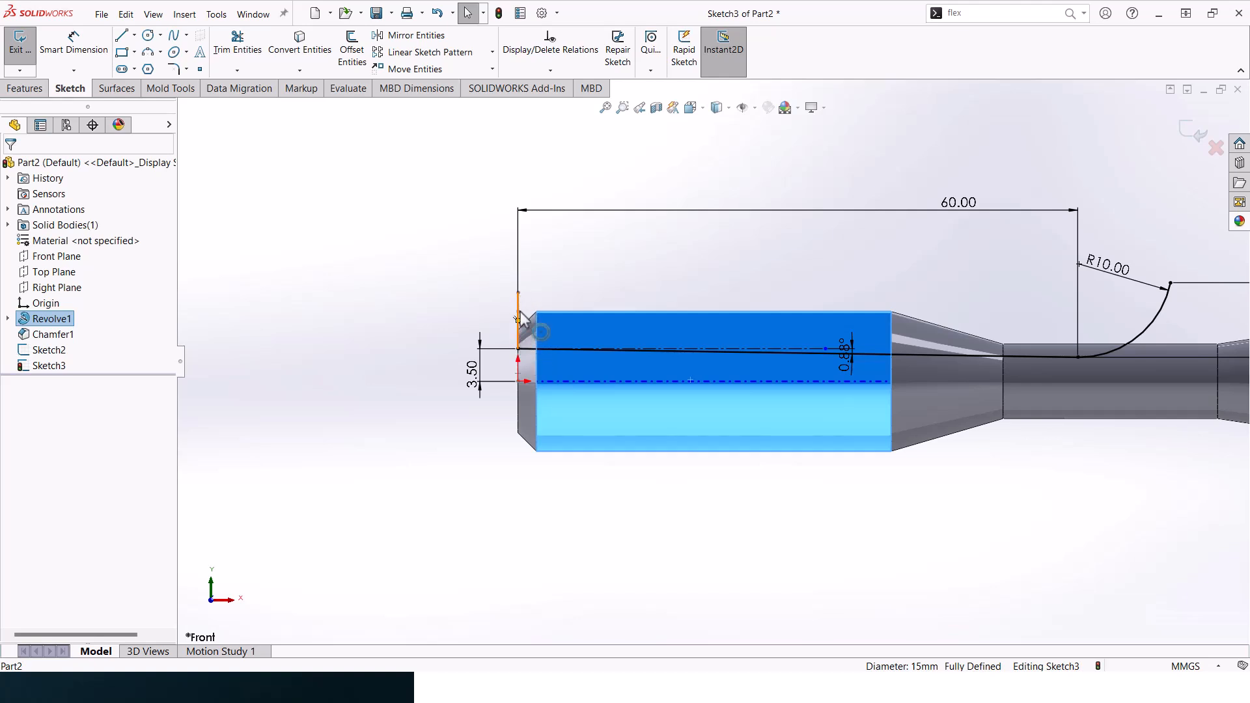
key("Escape")
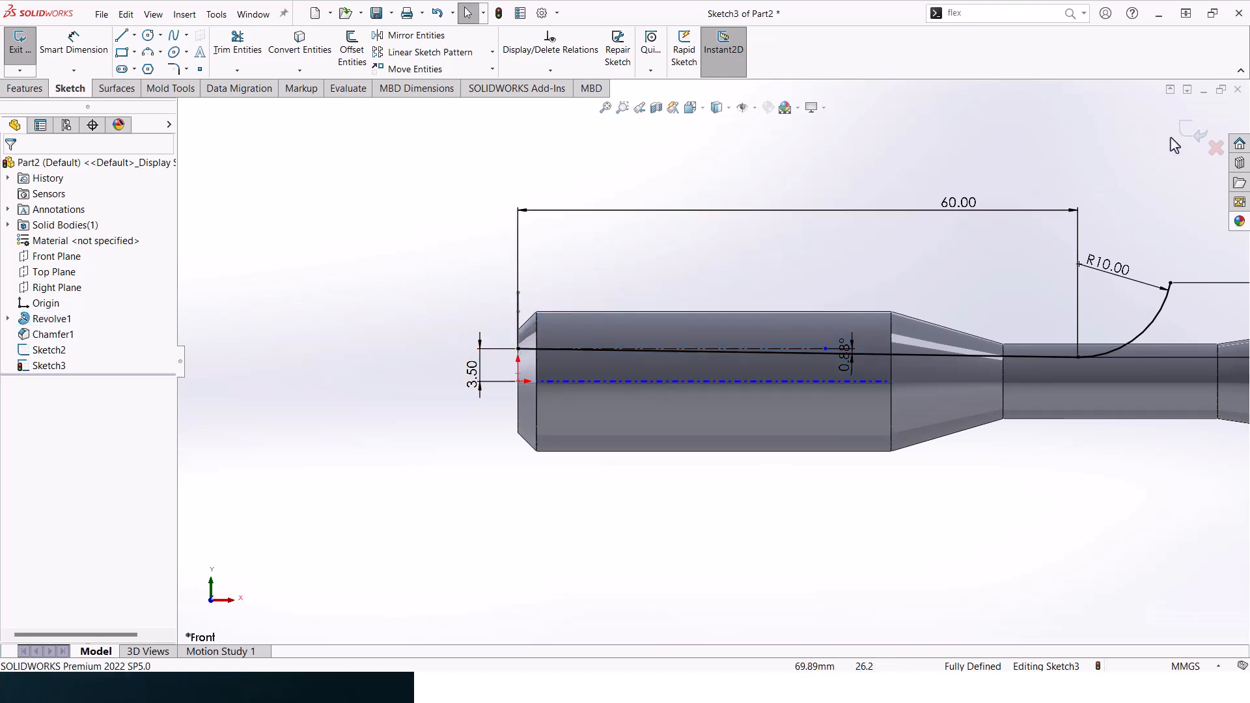
left_click(1196, 137)
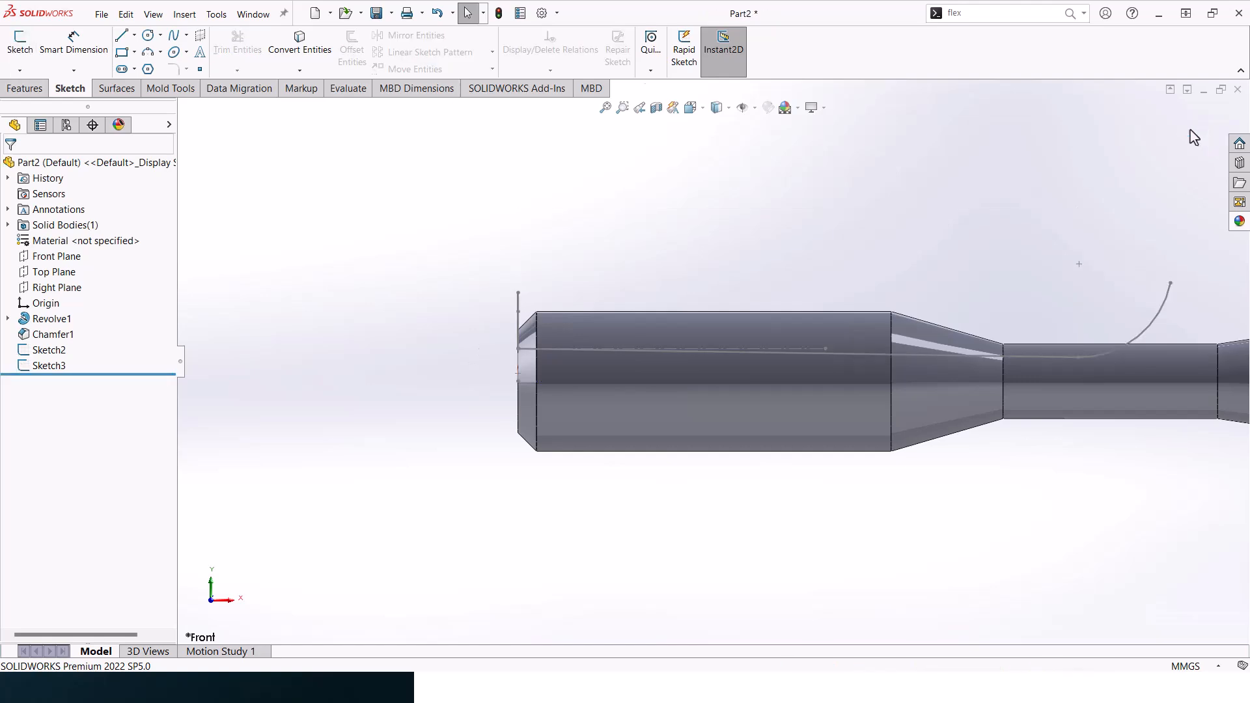
left_click(24, 89)
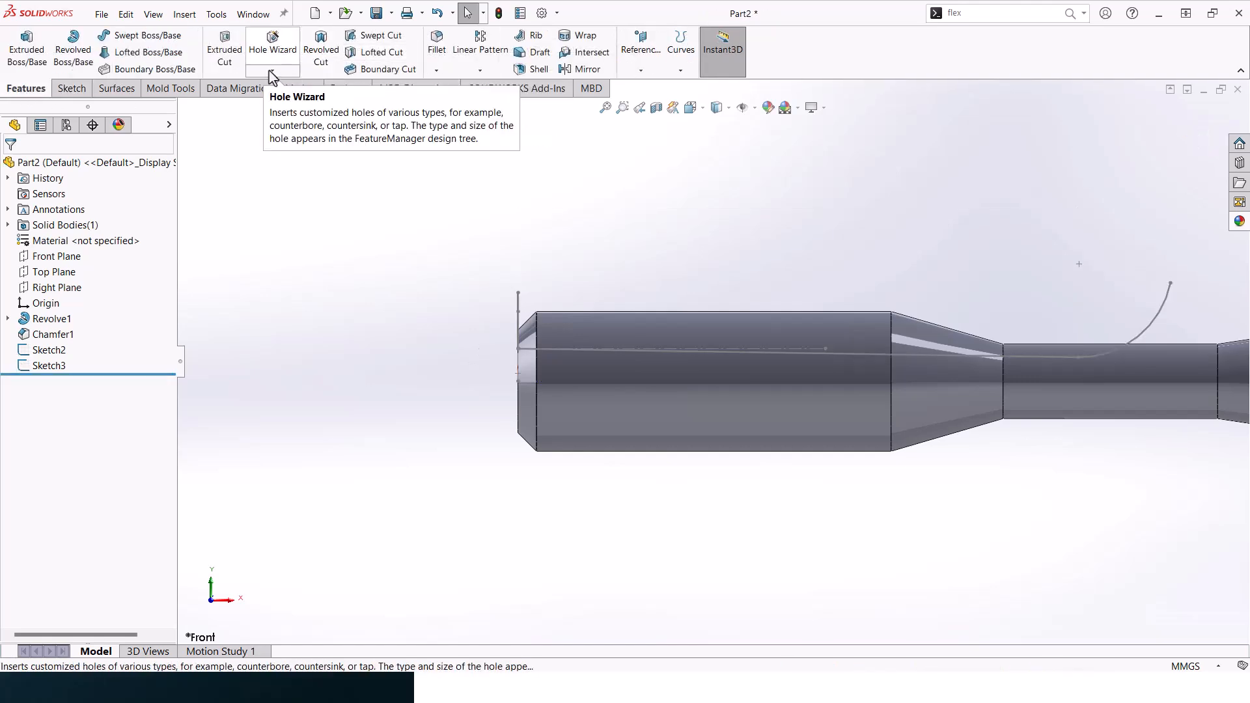
- Cut a flute along the shaft with a Swept Cut, using the sector sketch as profile and the line-and-arc sketch as path
left_click(368, 37)
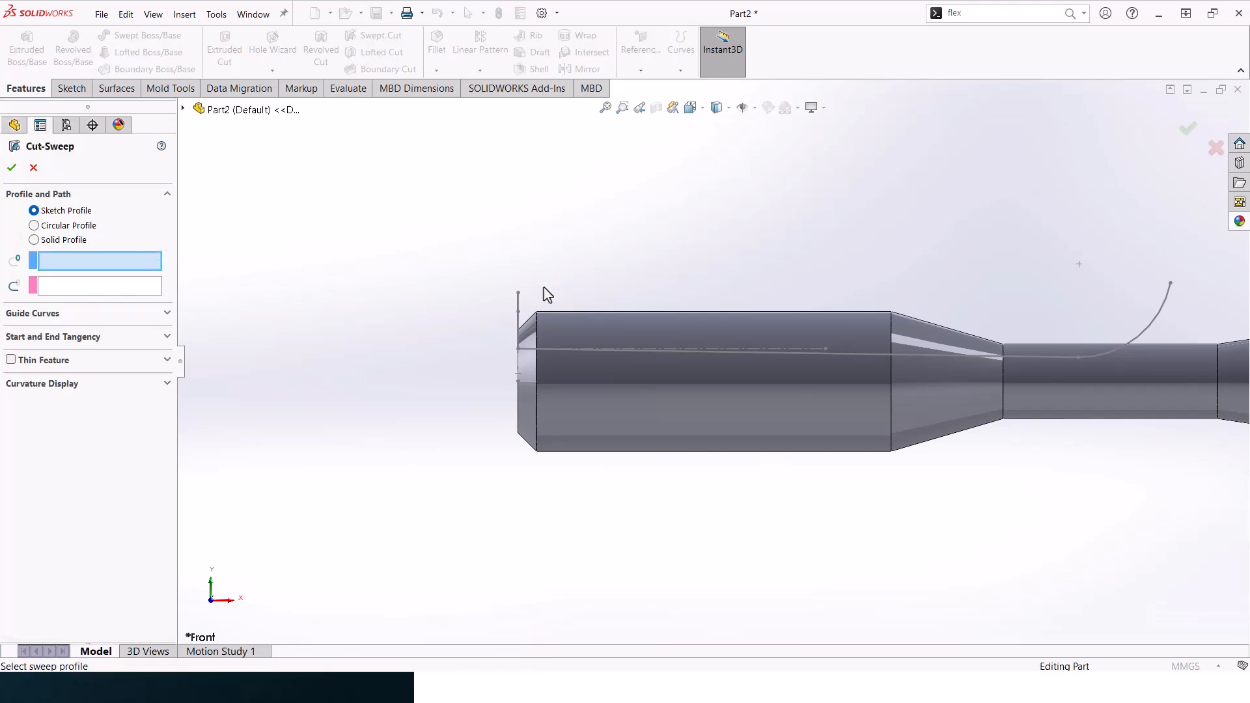
middle_click_drag(547, 295, 529, 327)
left_click(522, 313)
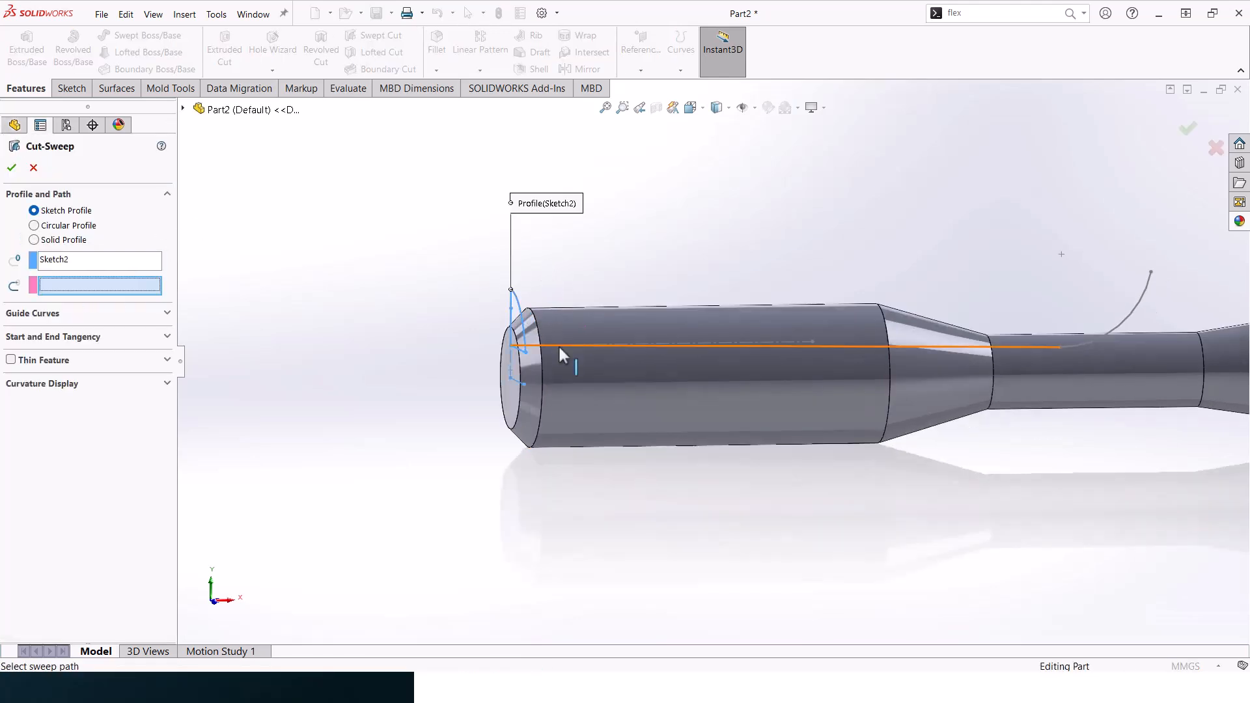
left_click(562, 347)
middle_click_drag(827, 351, 866, 166)
left_click(1186, 133)
- Circular-pattern the swept cut about the cylindrical shank face with 3 instances equally spaced over 360 degrees
middle_click_drag(1107, 159, 699, 338)
left_click(482, 70)
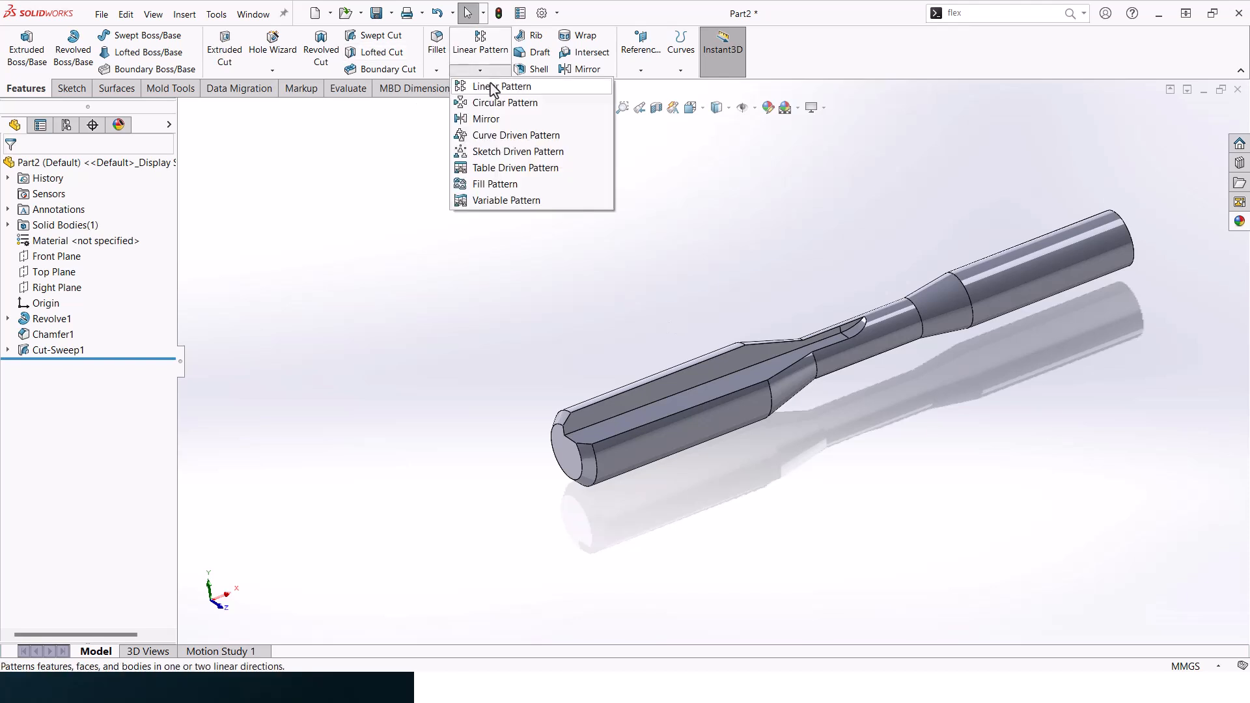
left_click(493, 106)
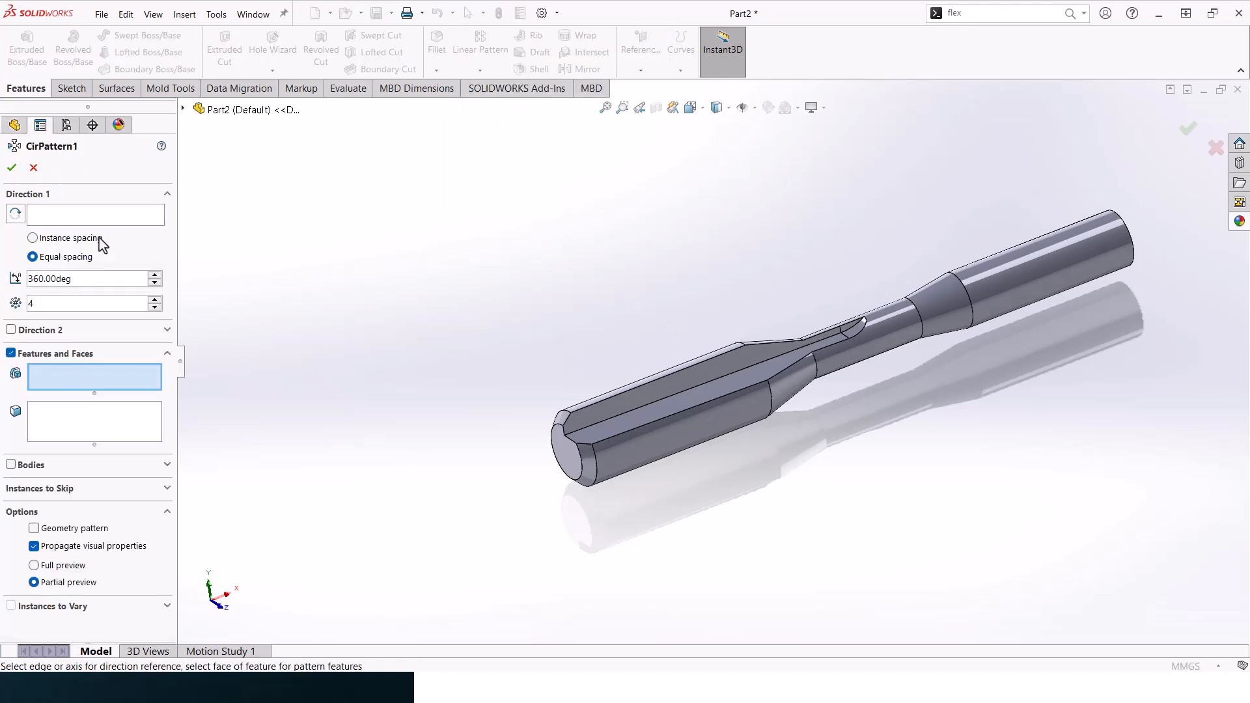
left_click(644, 401)
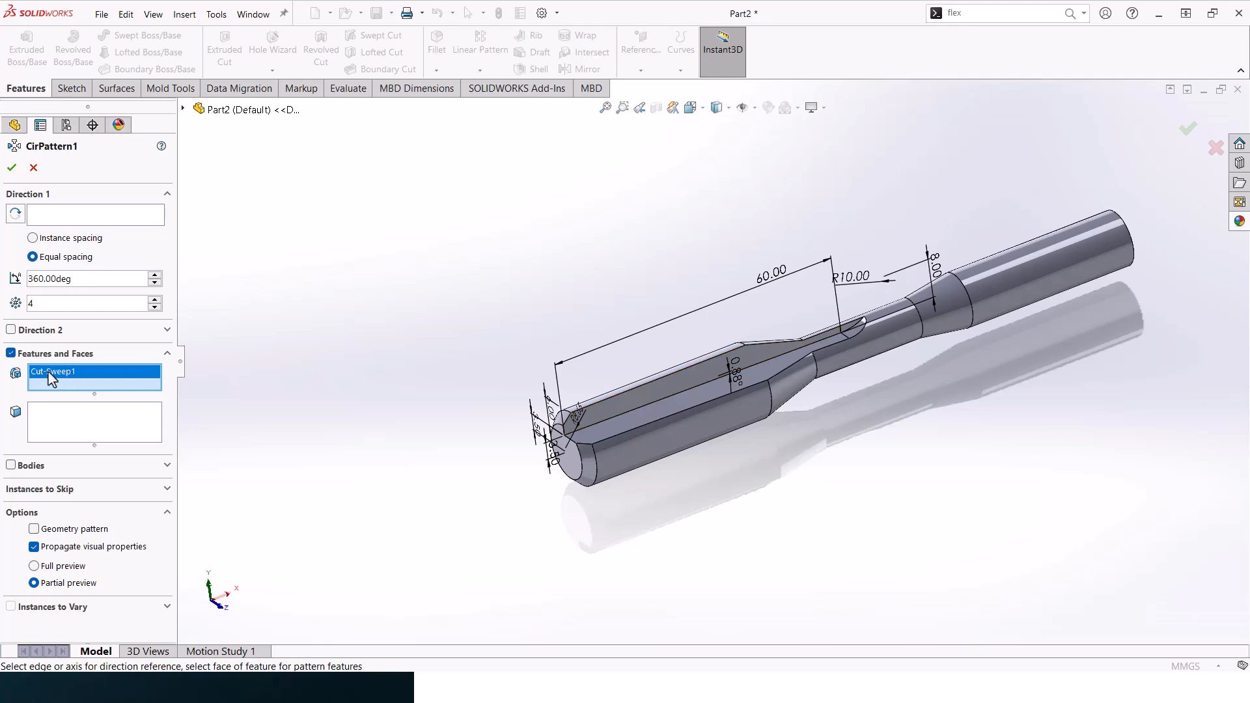
left_click(71, 221)
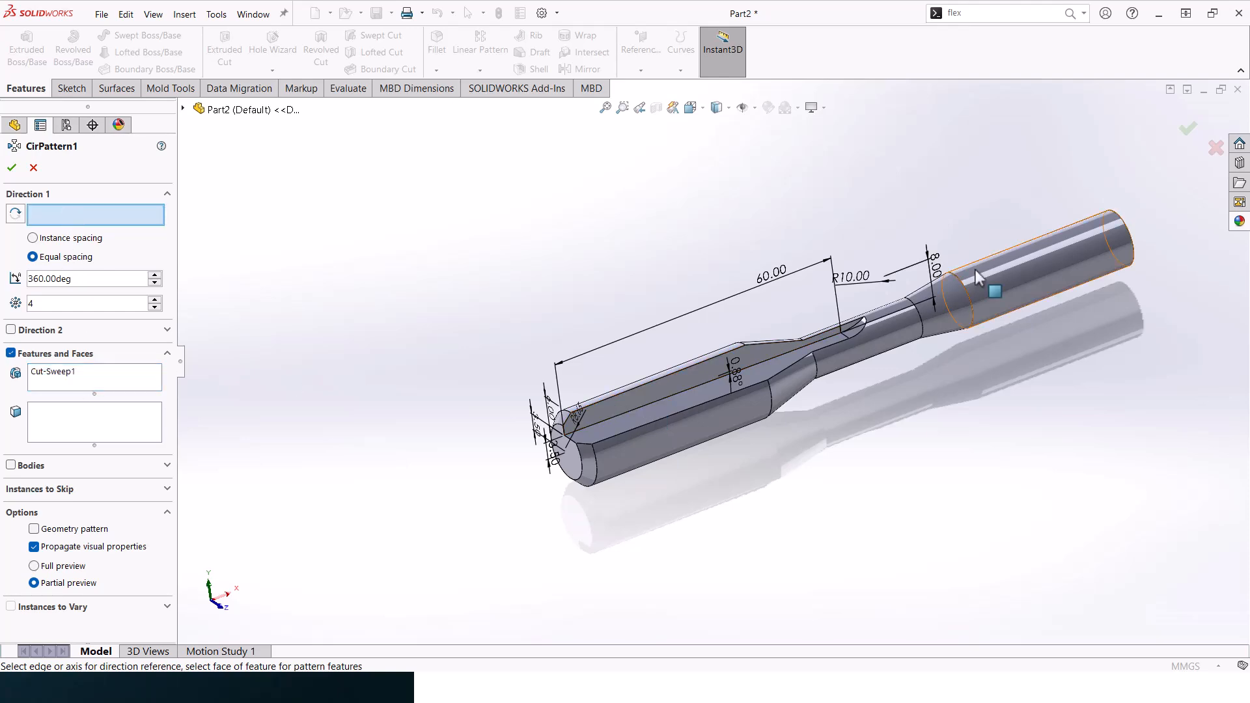
left_click(975, 270)
middle_click_drag(976, 269, 871, 280)
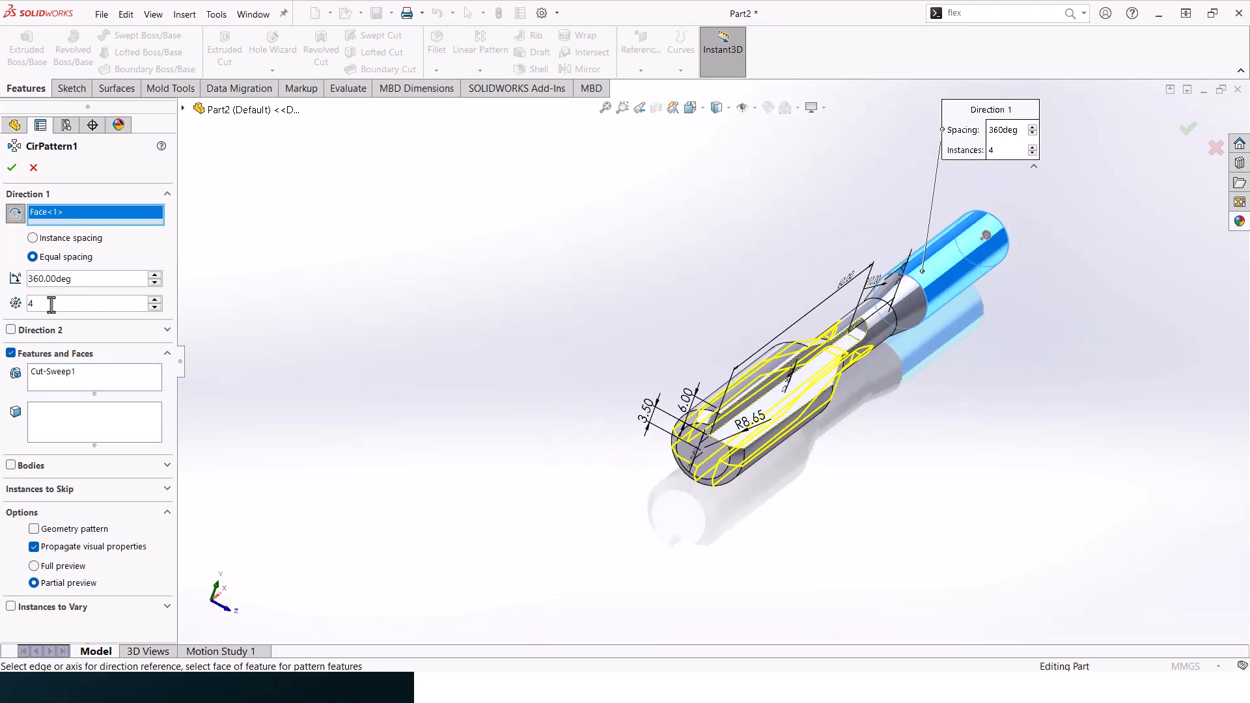
type("3")
key("Return")
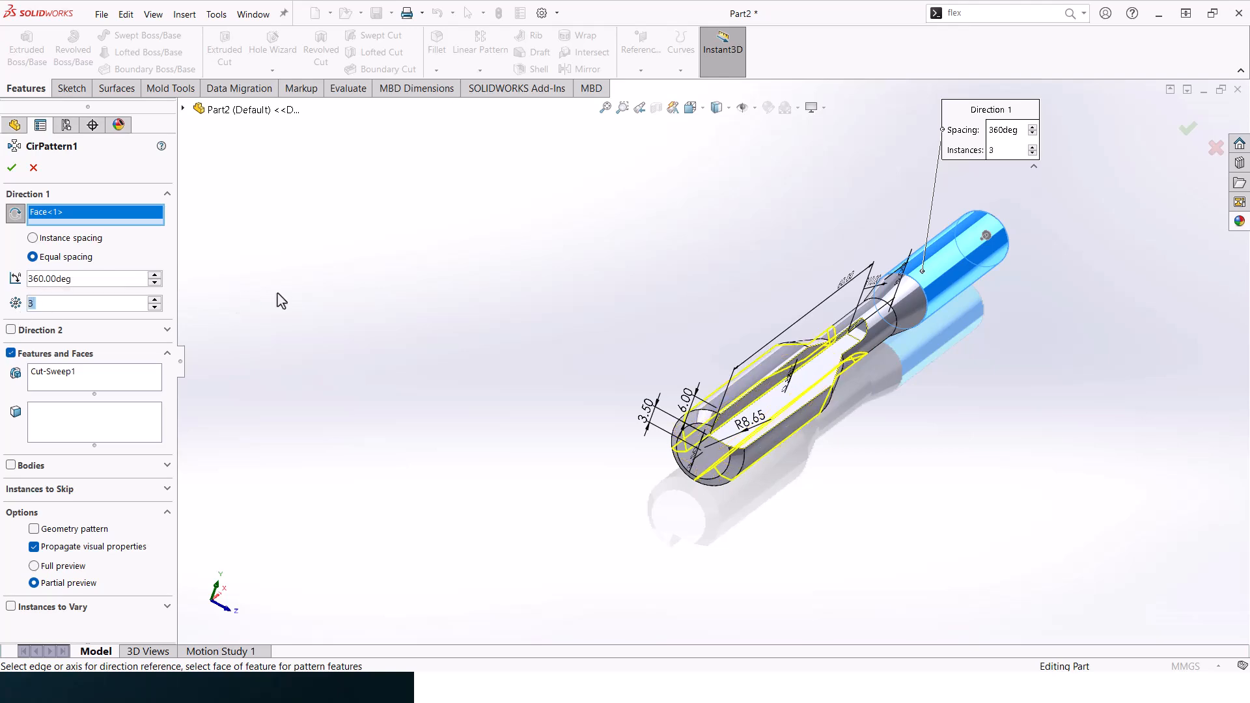
left_click(12, 164)
- Apply a Flex feature to the fluted body, twisting it by 180 degrees with hard edges
middle_click_drag(806, 424, 771, 218)
scroll(568, 410, "down", 3)
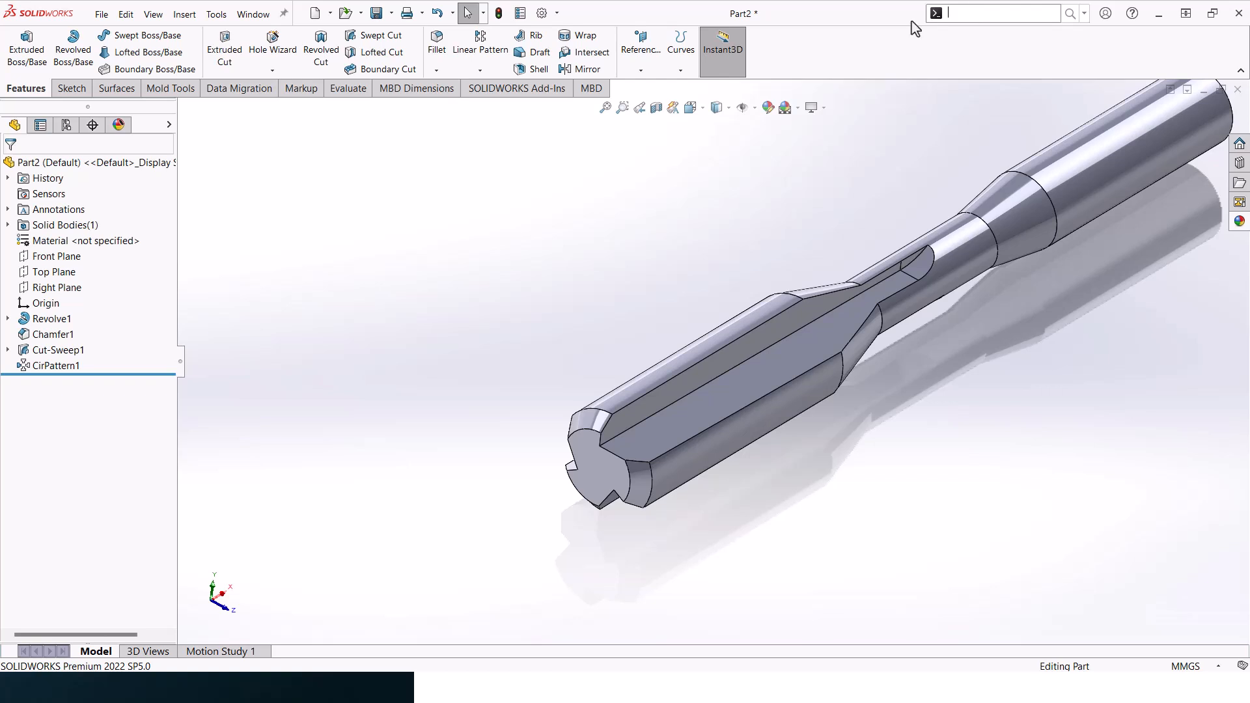
left_click(956, 13)
type("FLEW")
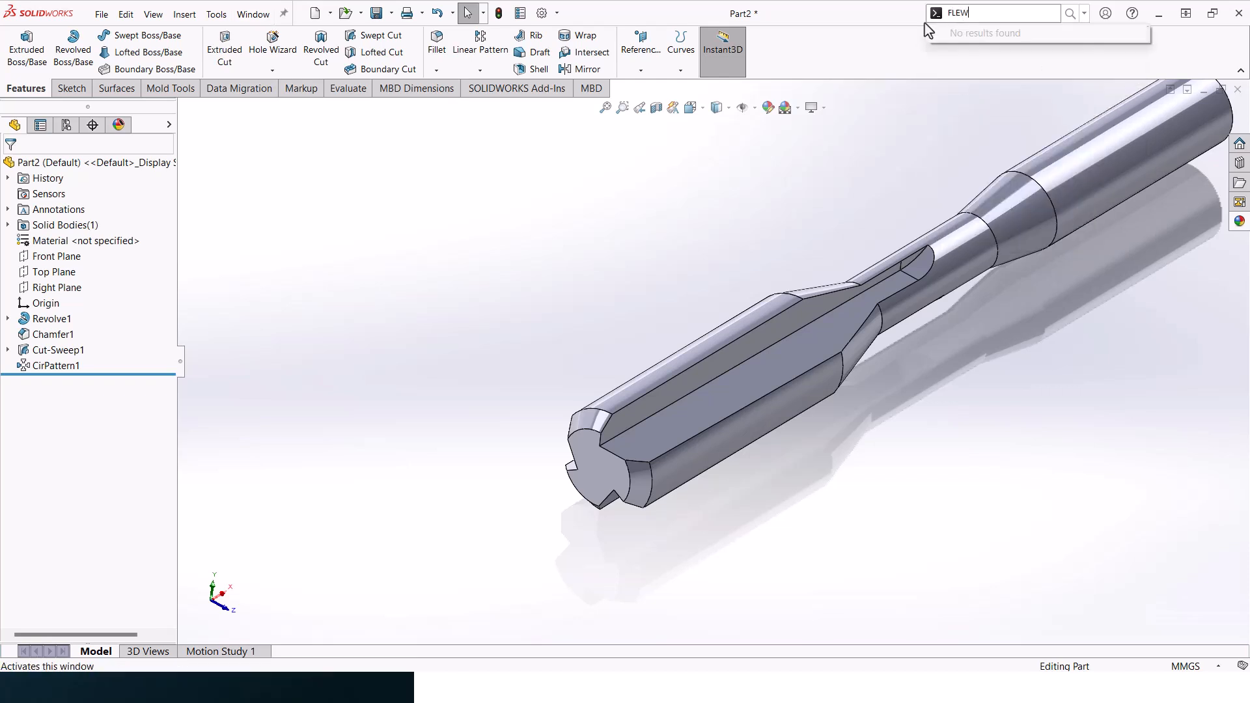
key("BackSpace")
type("X")
left_click(937, 34)
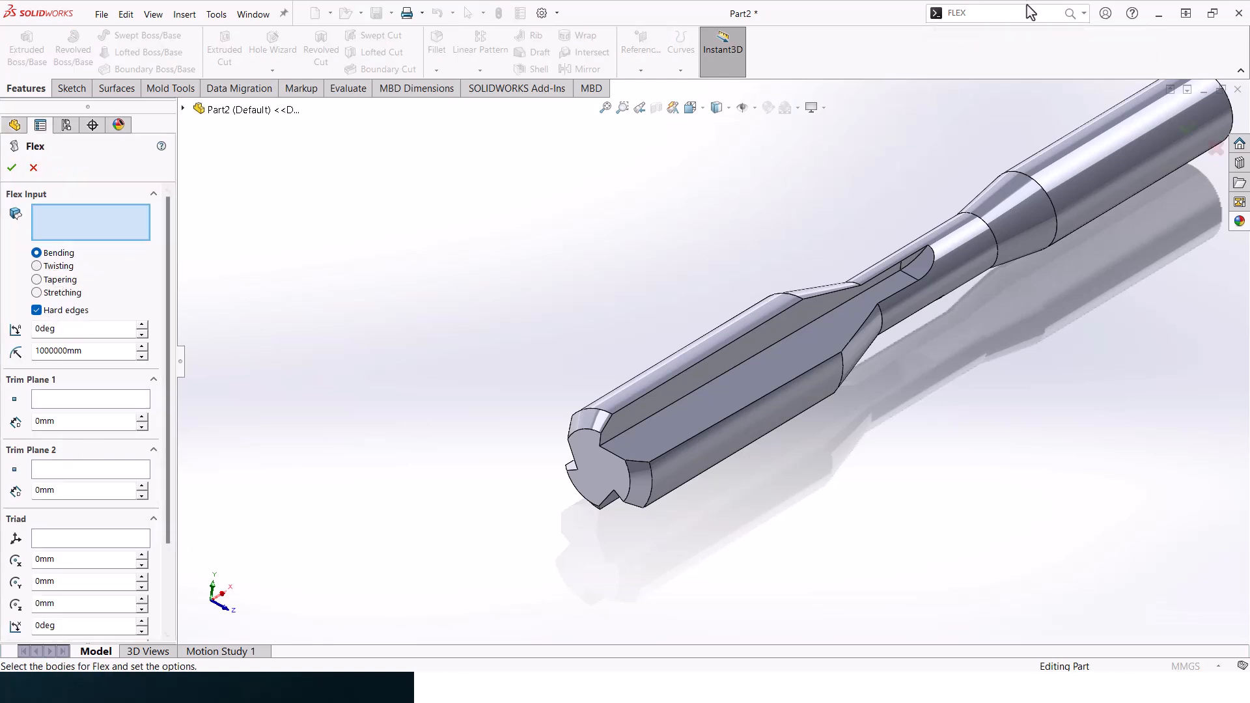
left_click(58, 266)
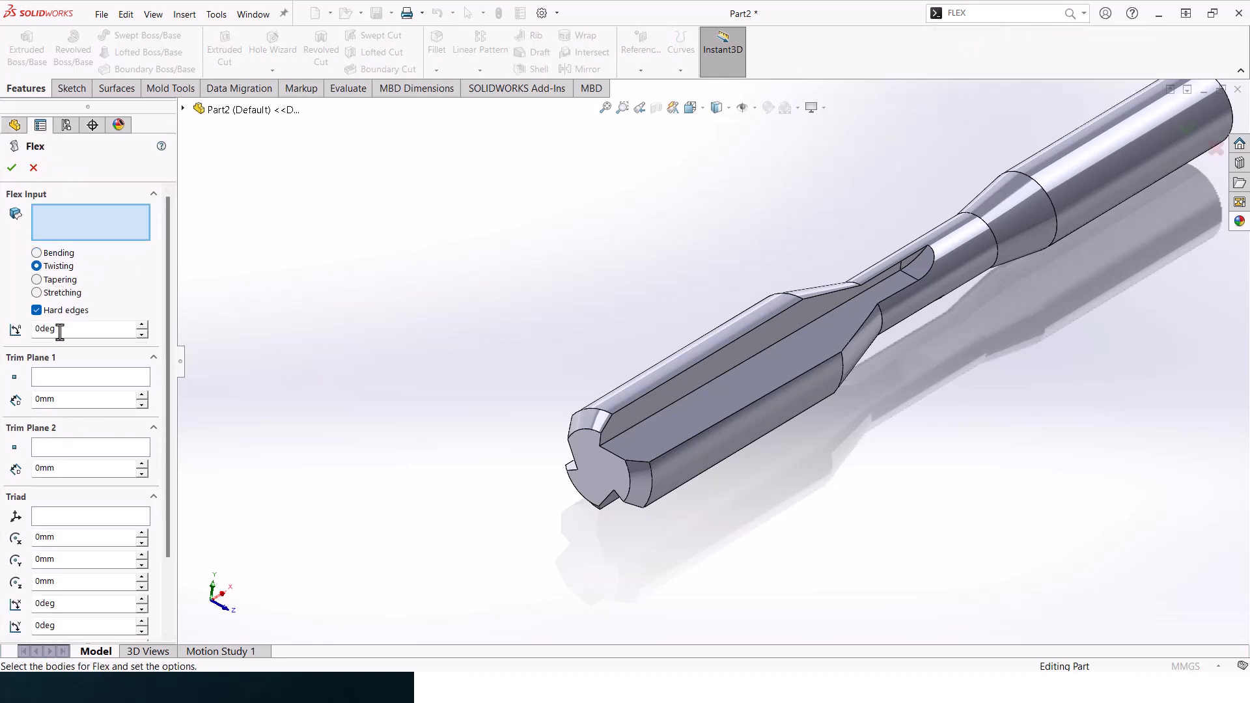
left_click(634, 432)
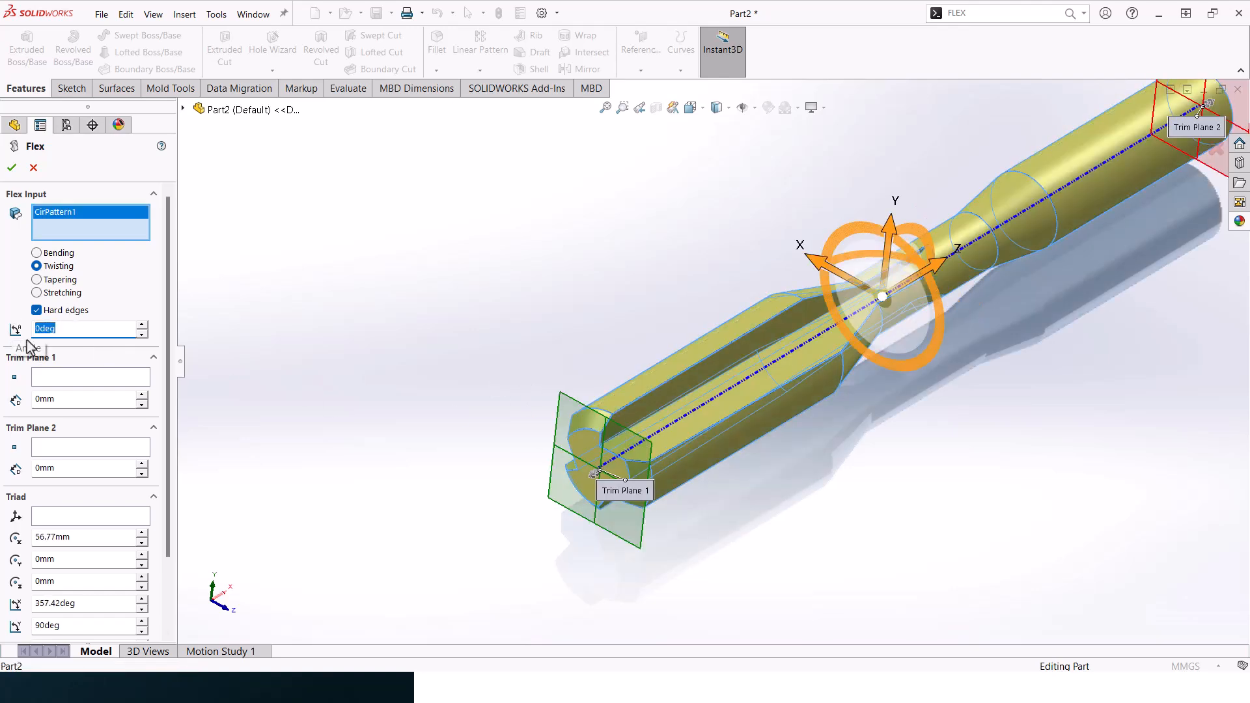
type("180")
key("Return")
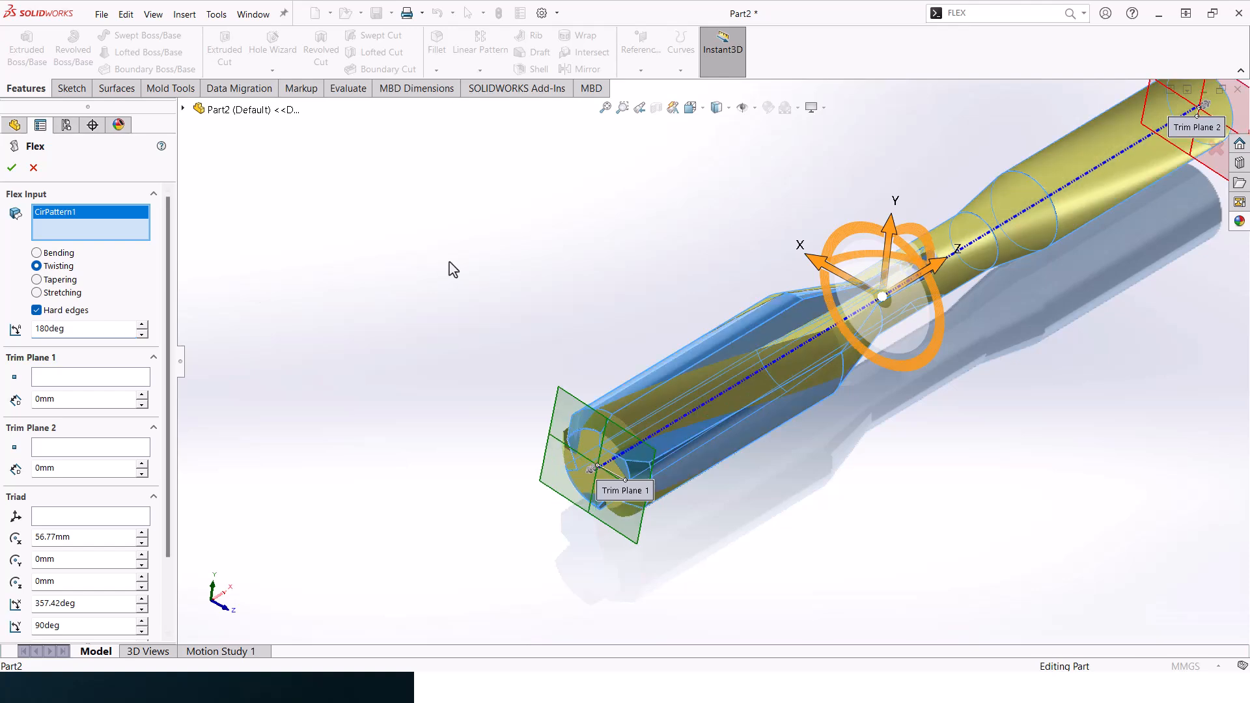
left_click(12, 168)
- Start a sketch on the flat face of the fluted end and draw an origin-centred circle of about 6.8 mm radius
middle_click_drag(600, 287, 791, 332)
middle_click_drag(594, 411, 538, 494)
left_click(538, 494)
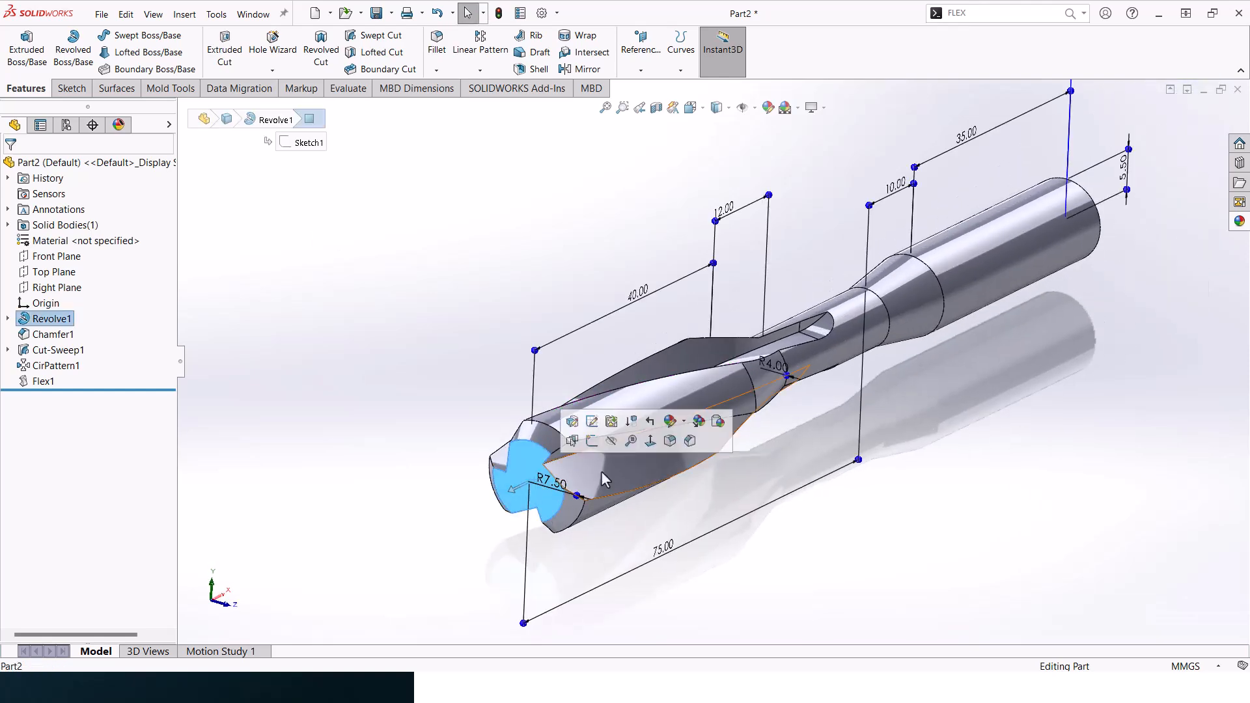
left_click(646, 444)
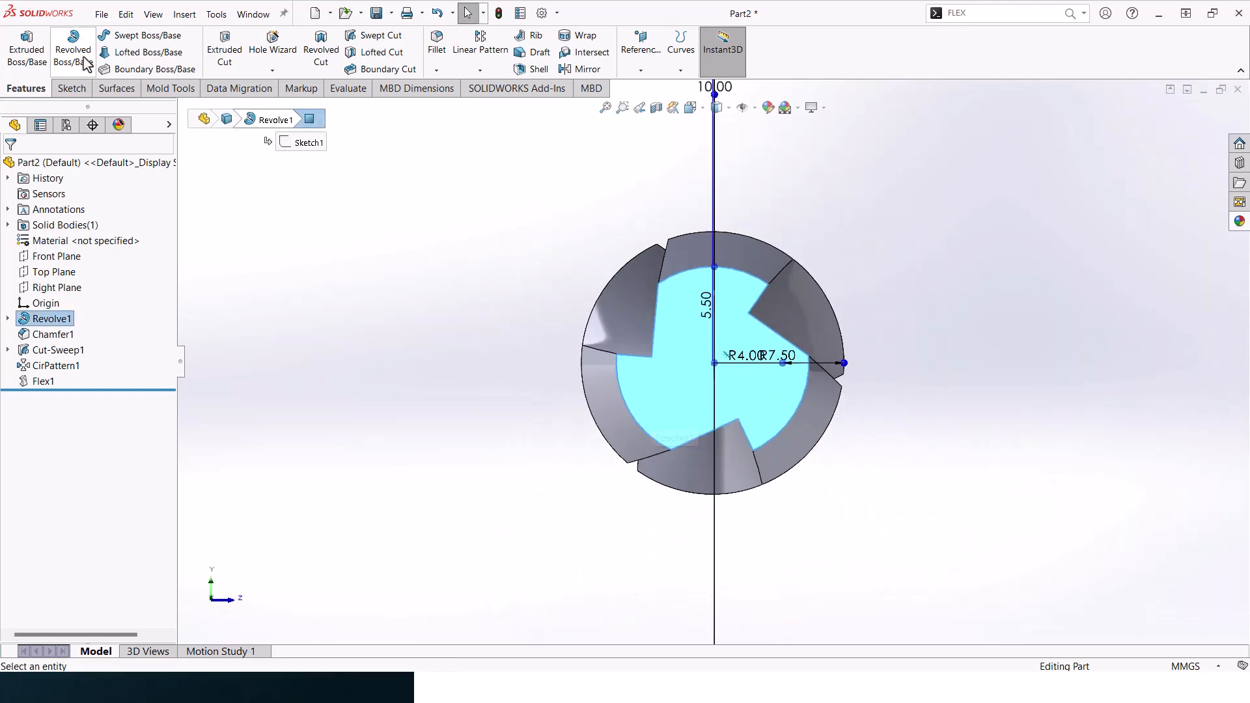
left_click(72, 89)
left_click(148, 34)
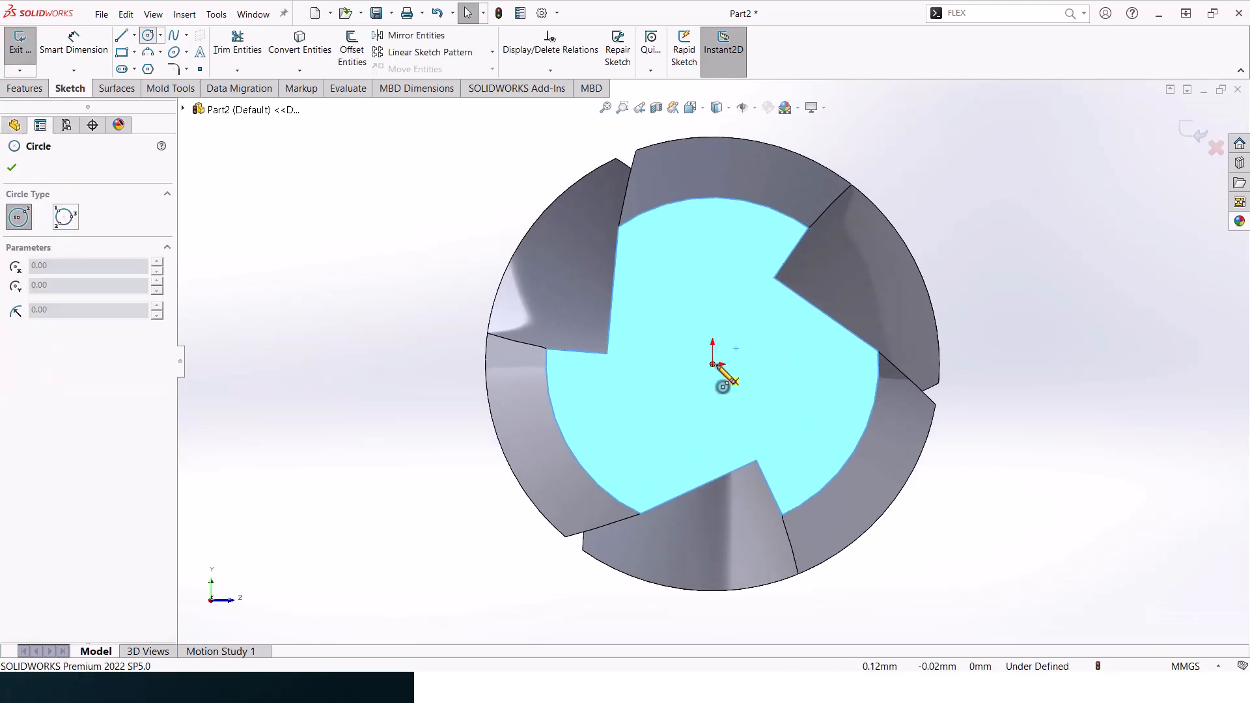
left_click(714, 363)
left_click(786, 174)
- Dimension the circle on the end face to a diameter of 14 mm
left_click(73, 40)
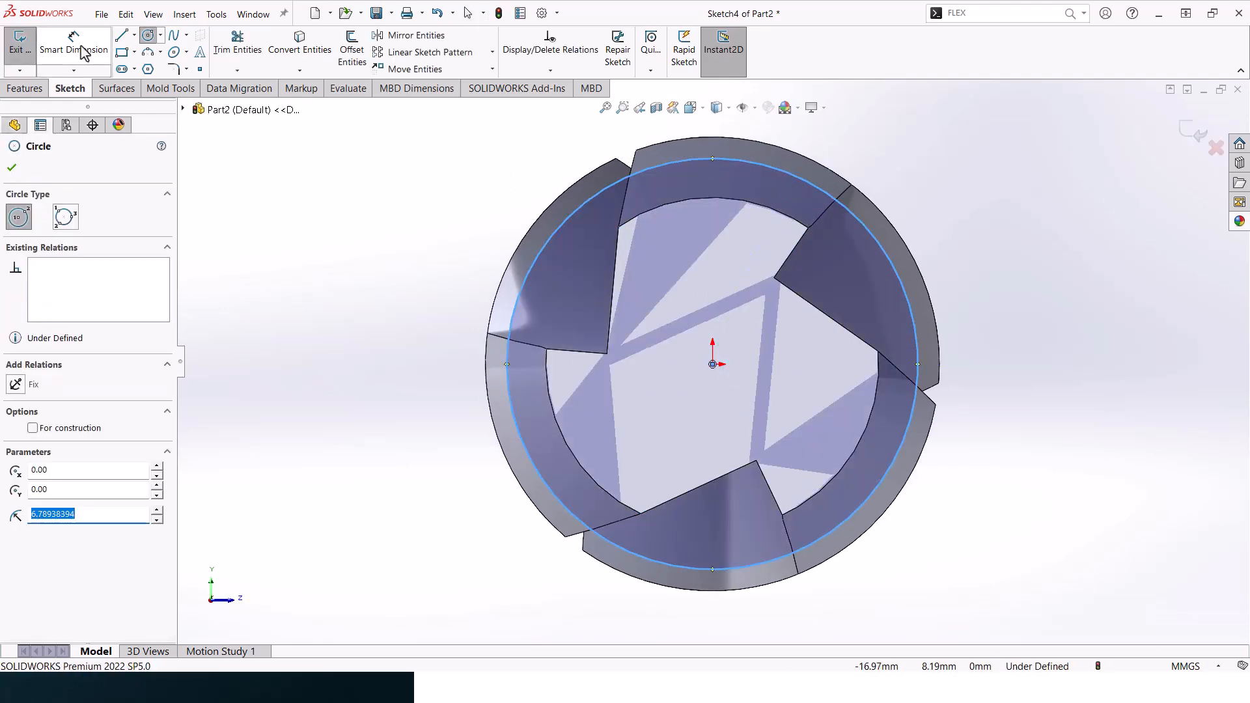
left_click(814, 190)
left_click(953, 134)
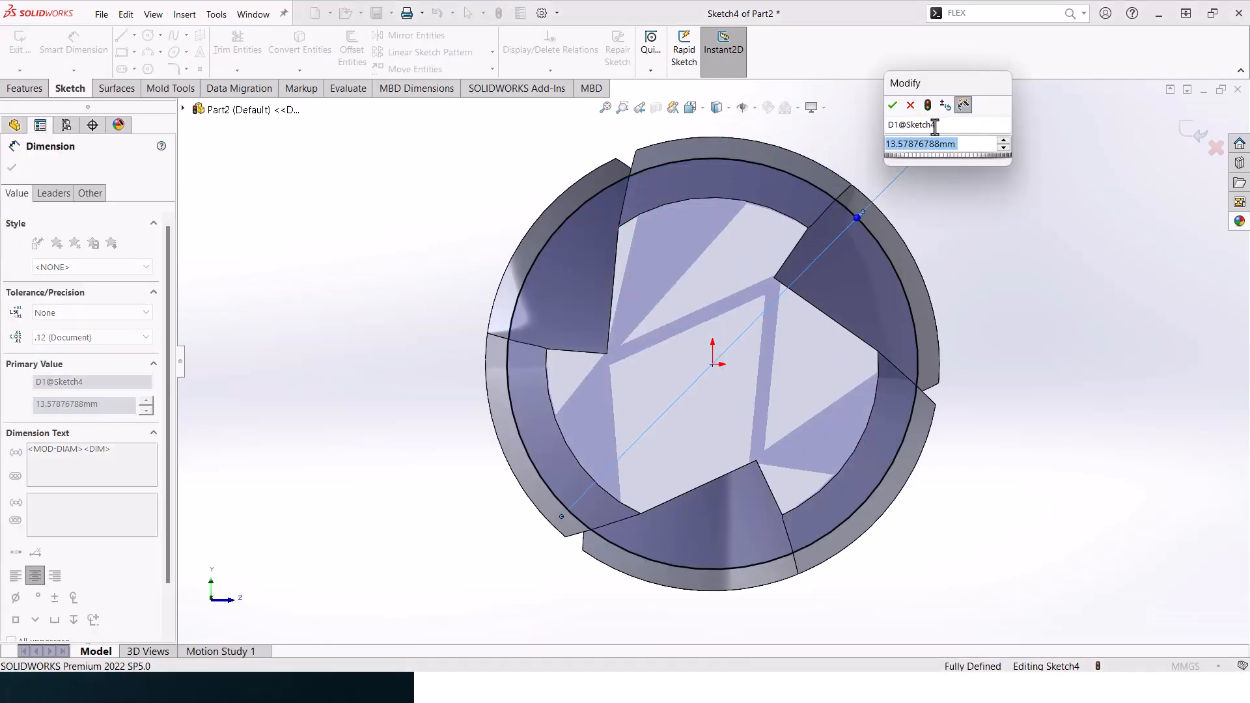
type("14")
key("Return")
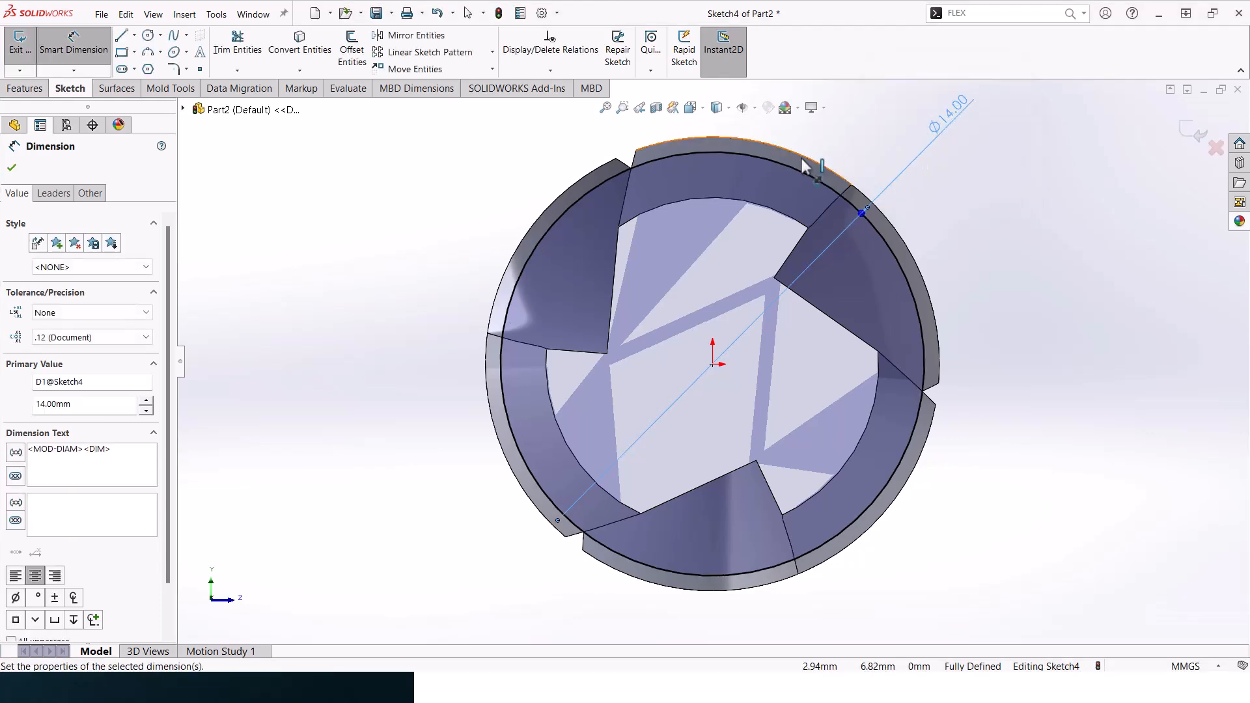
key("z")
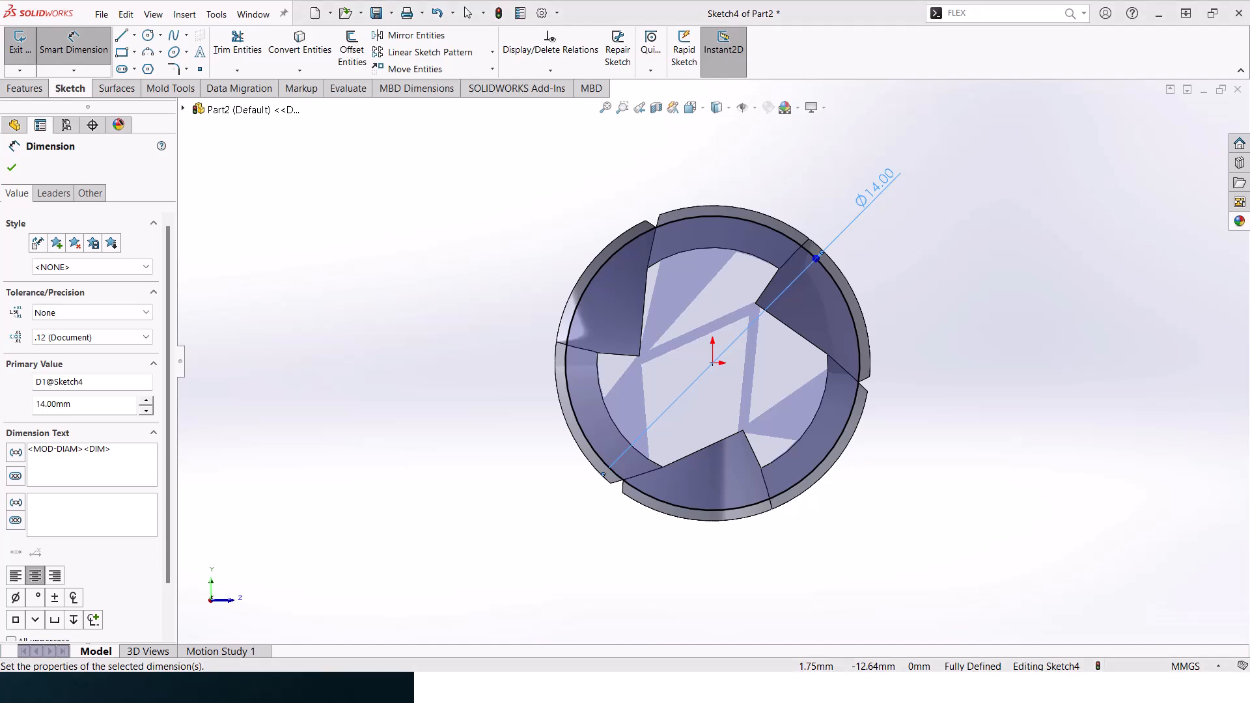
key("Escape")
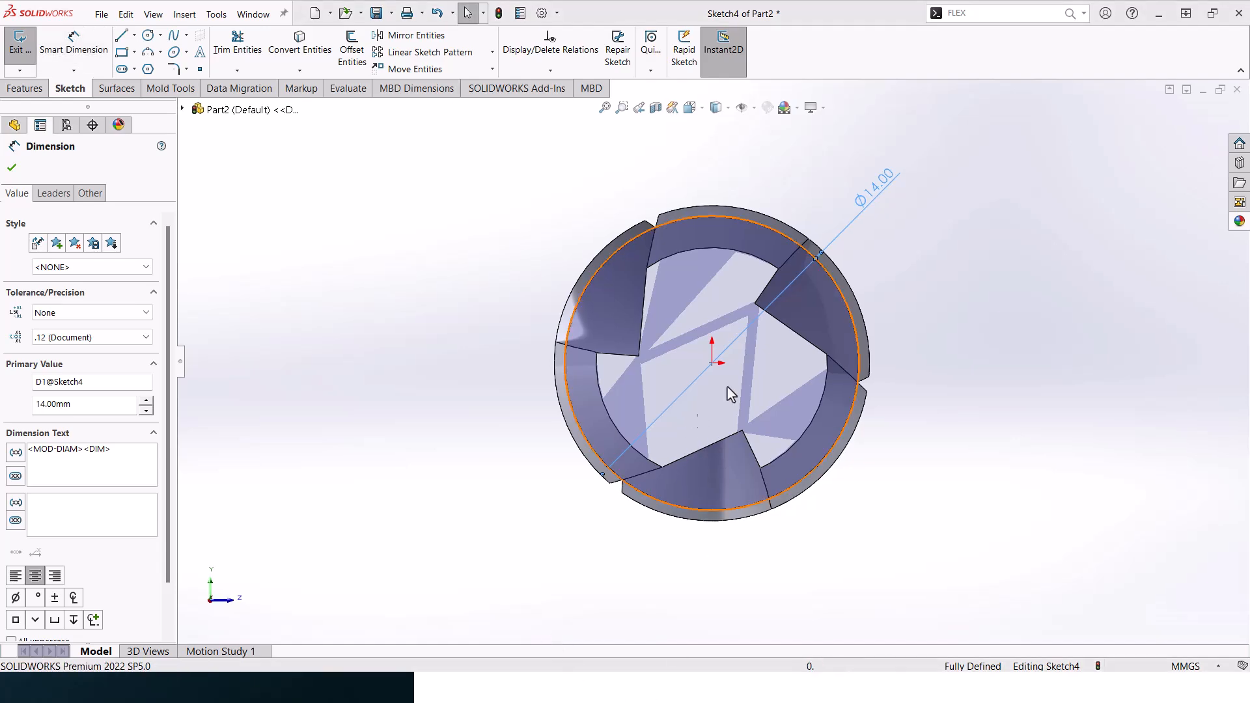
middle_click_drag(910, 228, 882, 239)
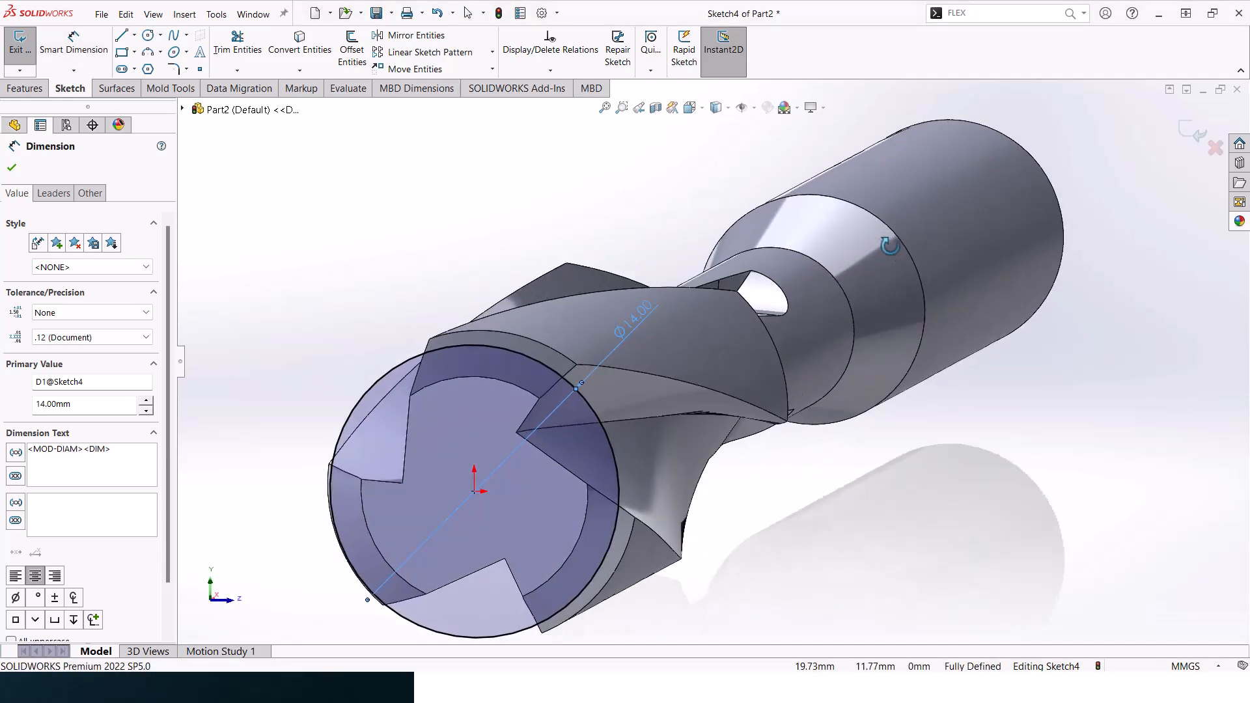
left_click(12, 167)
- Make an extruded cut Through All from the 14 mm circle with the cut side flipped, trimming the material outside it
left_click(30, 90)
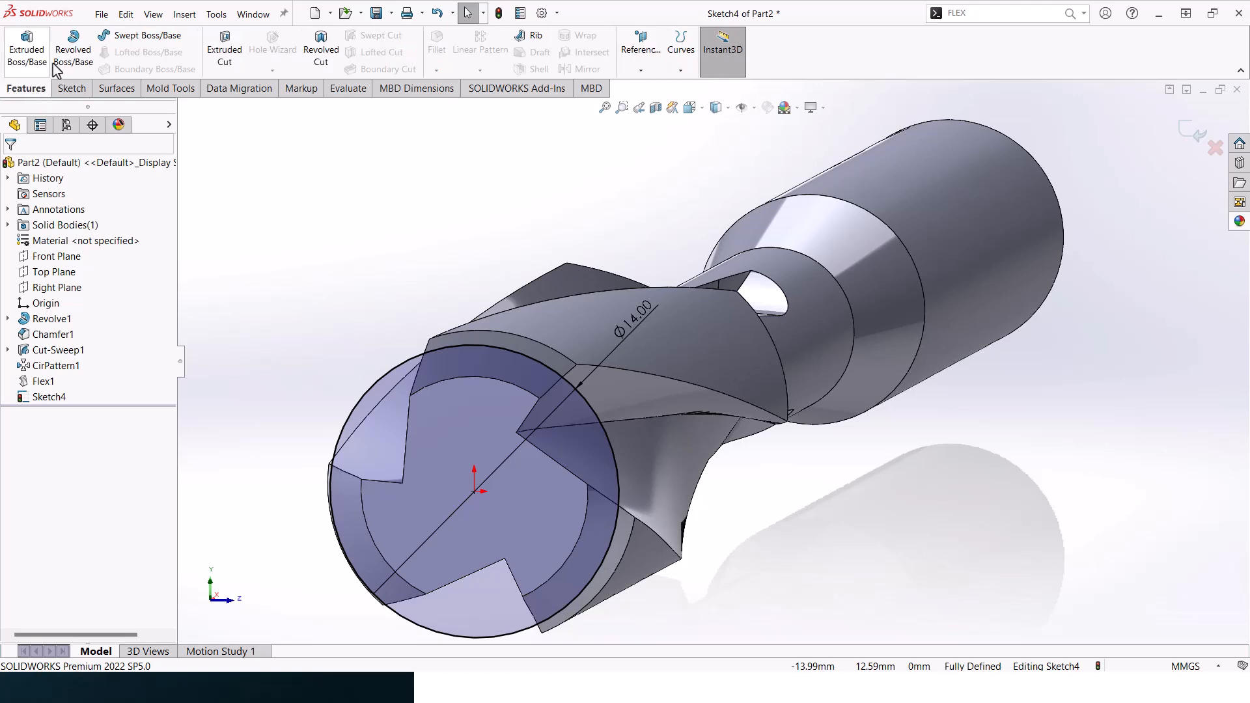
left_click(229, 59)
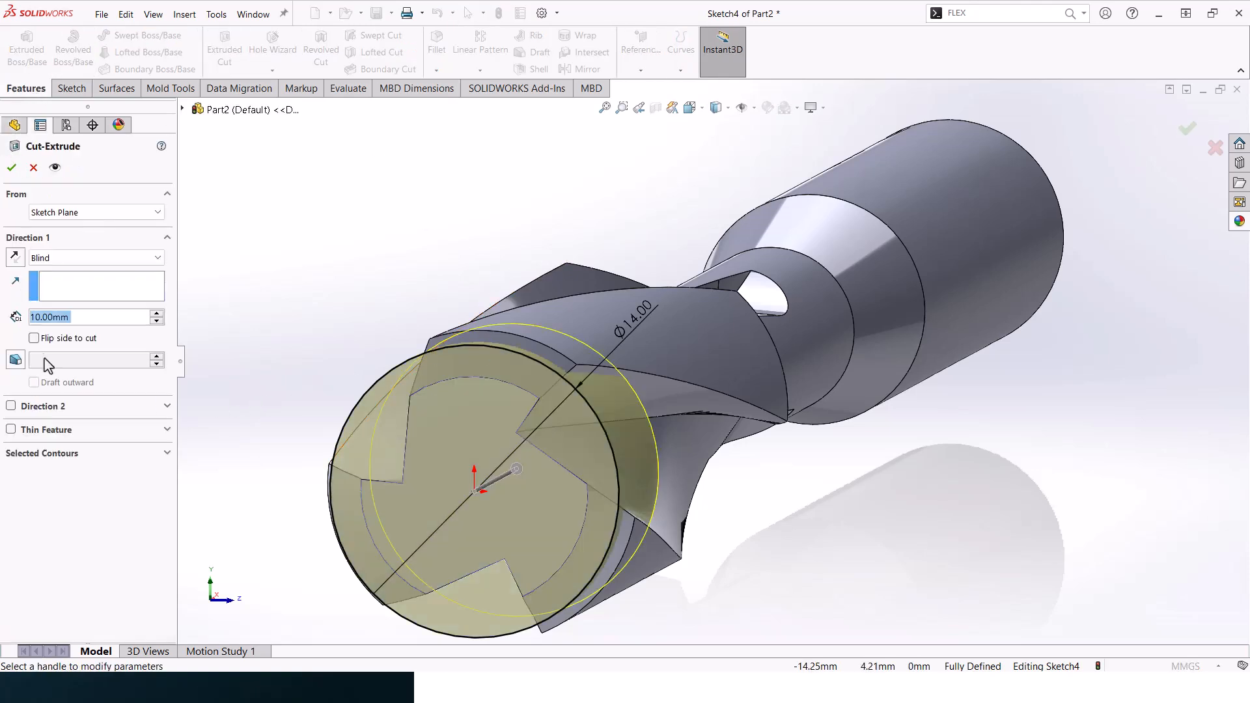
left_click(35, 338)
middle_click_drag(564, 328, 550, 328)
left_click(96, 258)
left_click(52, 280)
scroll(506, 272, "up", 5)
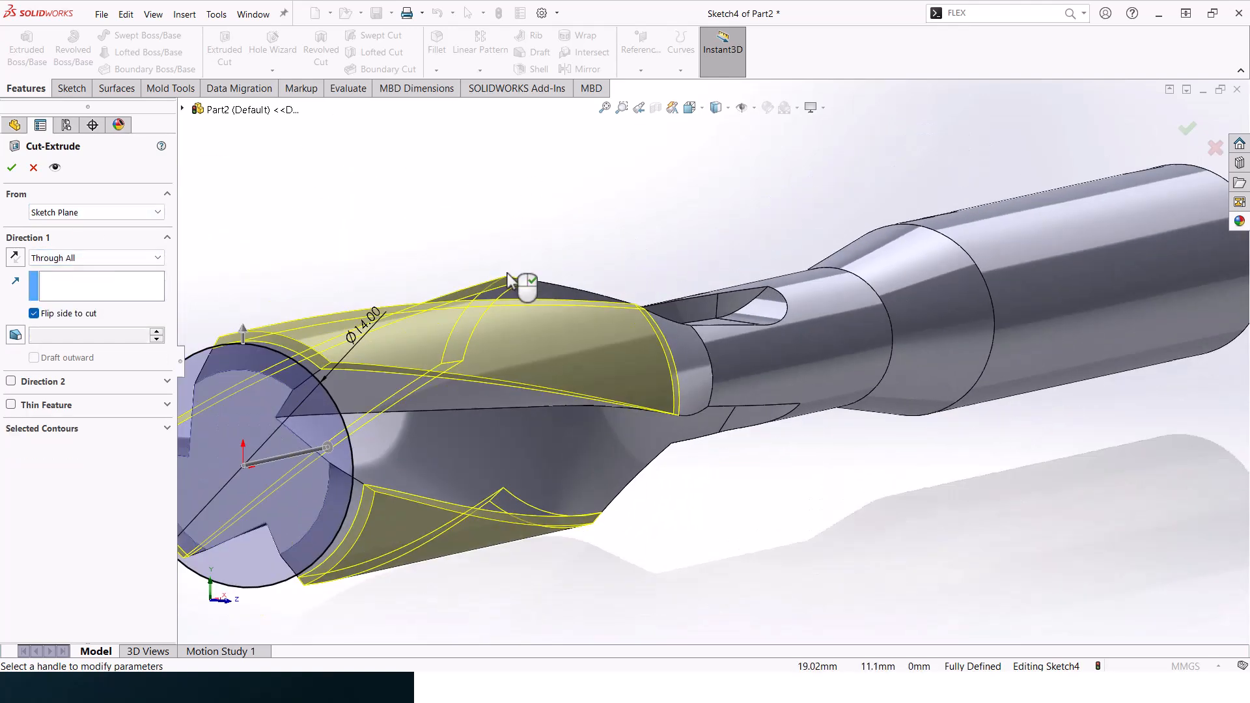
middle_click_drag(619, 254, 434, 289)
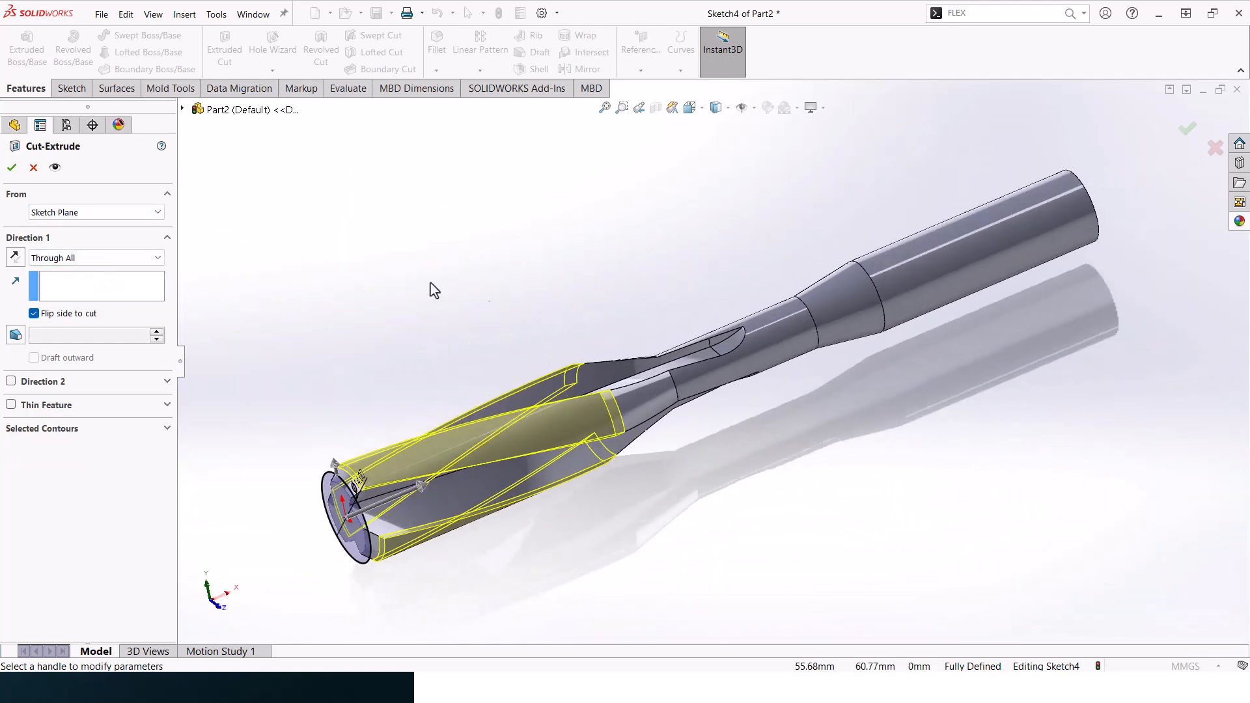
left_click(12, 167)
- Create a reference plane offset 10 mm outward from the flat face of the fluted end
middle_click_drag(625, 365, 583, 298)
left_click(580, 303)
middle_click_drag(517, 419, 537, 383)
scroll(534, 386, "down", 4)
left_click(532, 386)
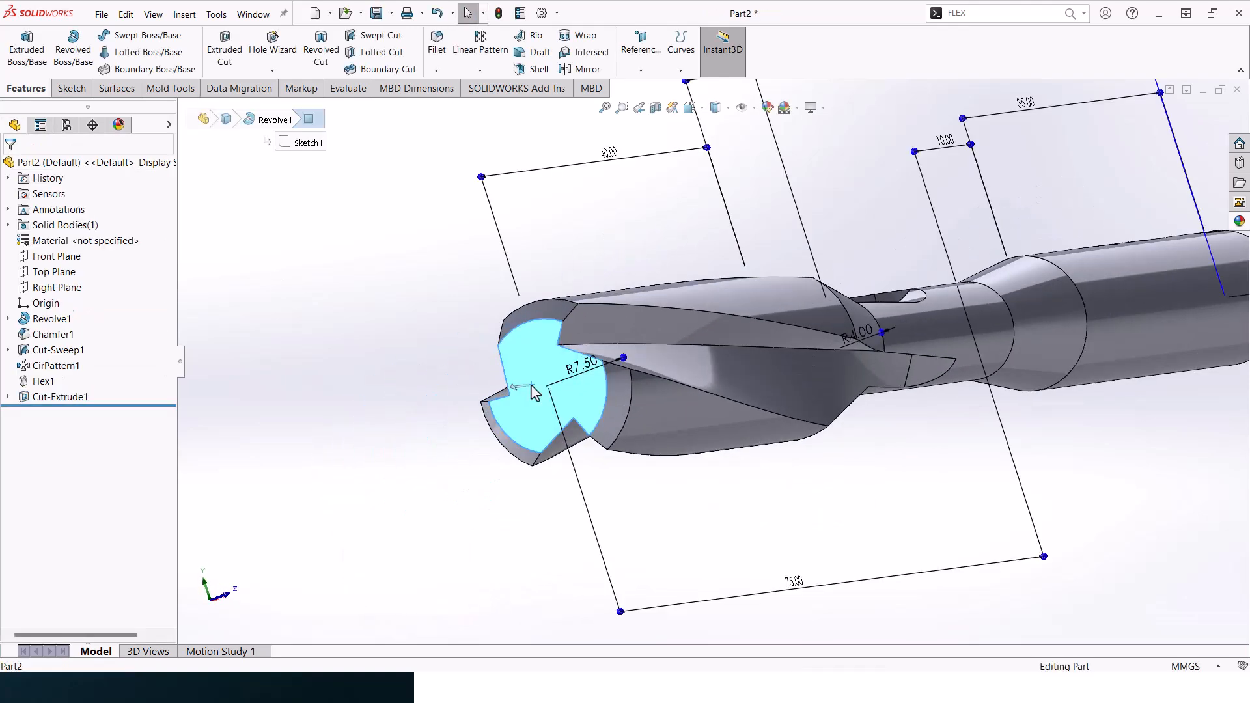
left_click(641, 70)
left_click(648, 87)
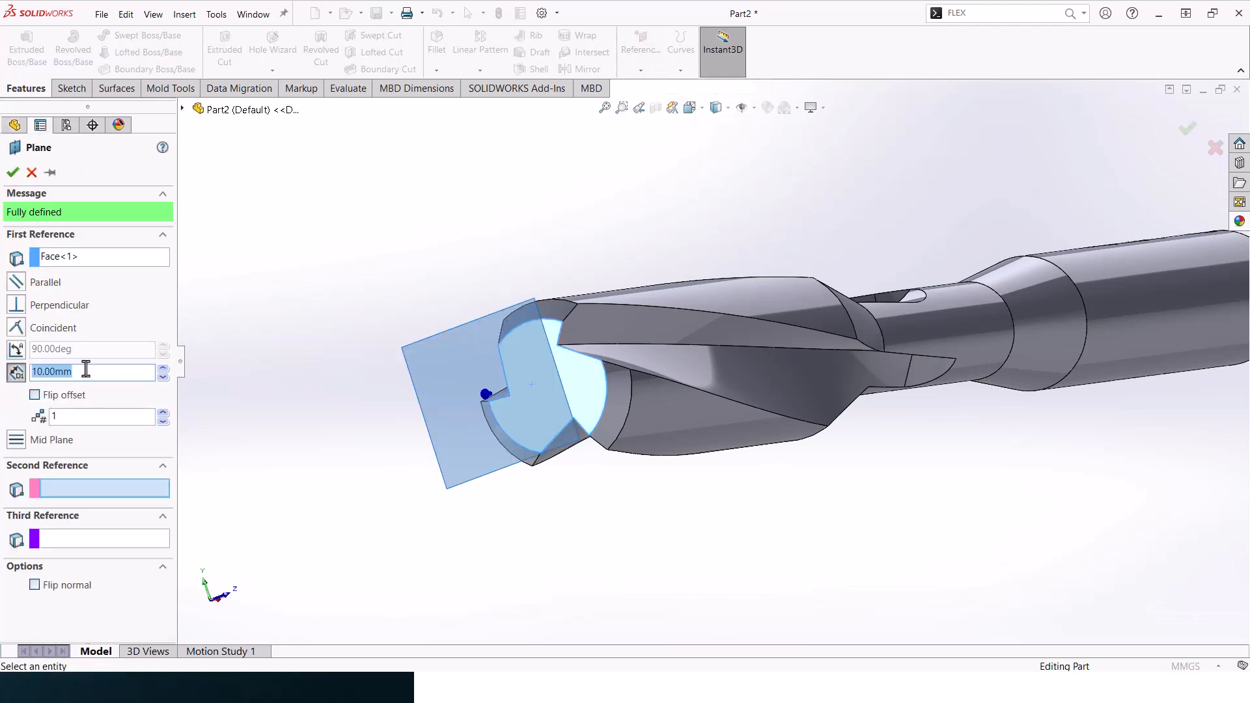
left_click(12, 172)
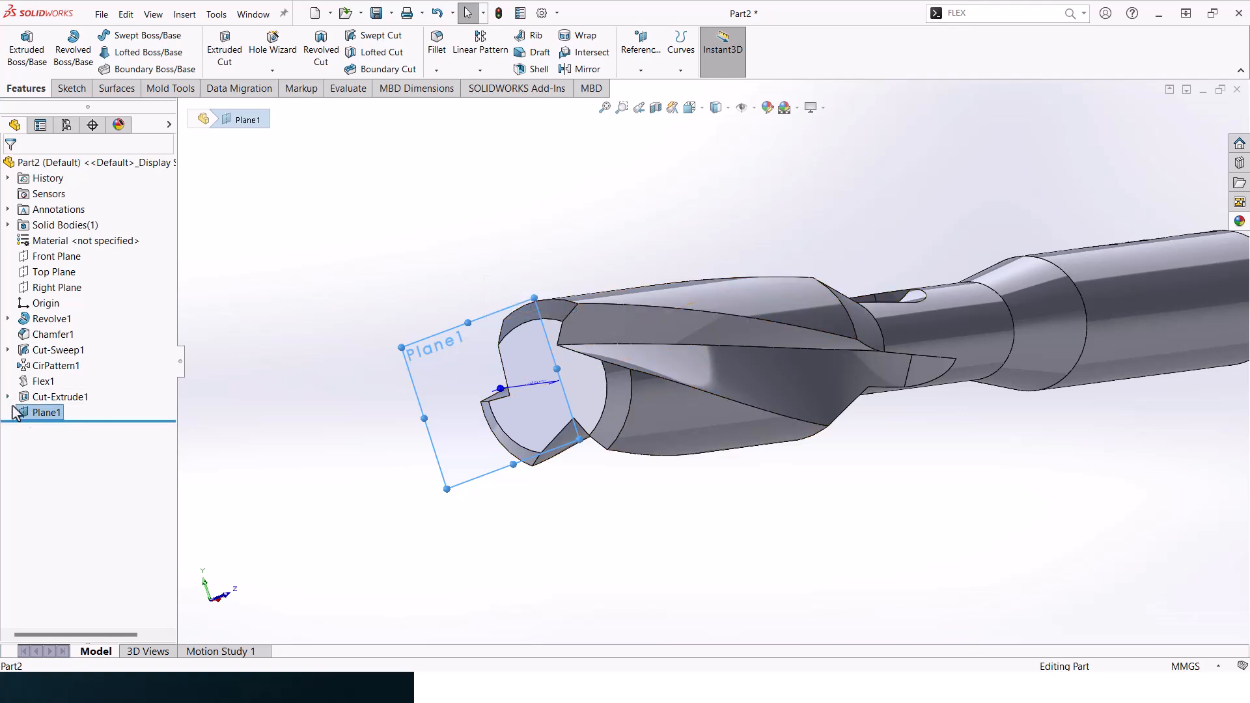
- Start a sketch on the new offset plane and convert the 14 mm circle of the extruded cut into it
left_click(70, 90)
left_click(18, 48)
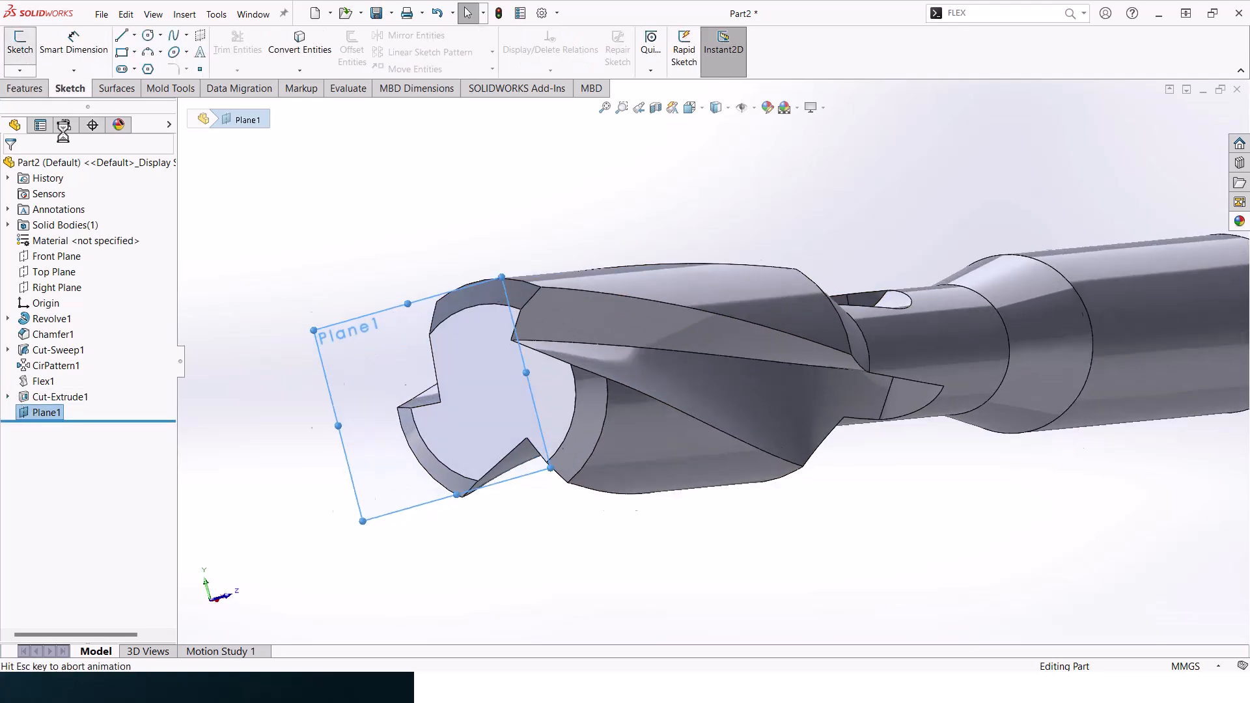
left_click(9, 396)
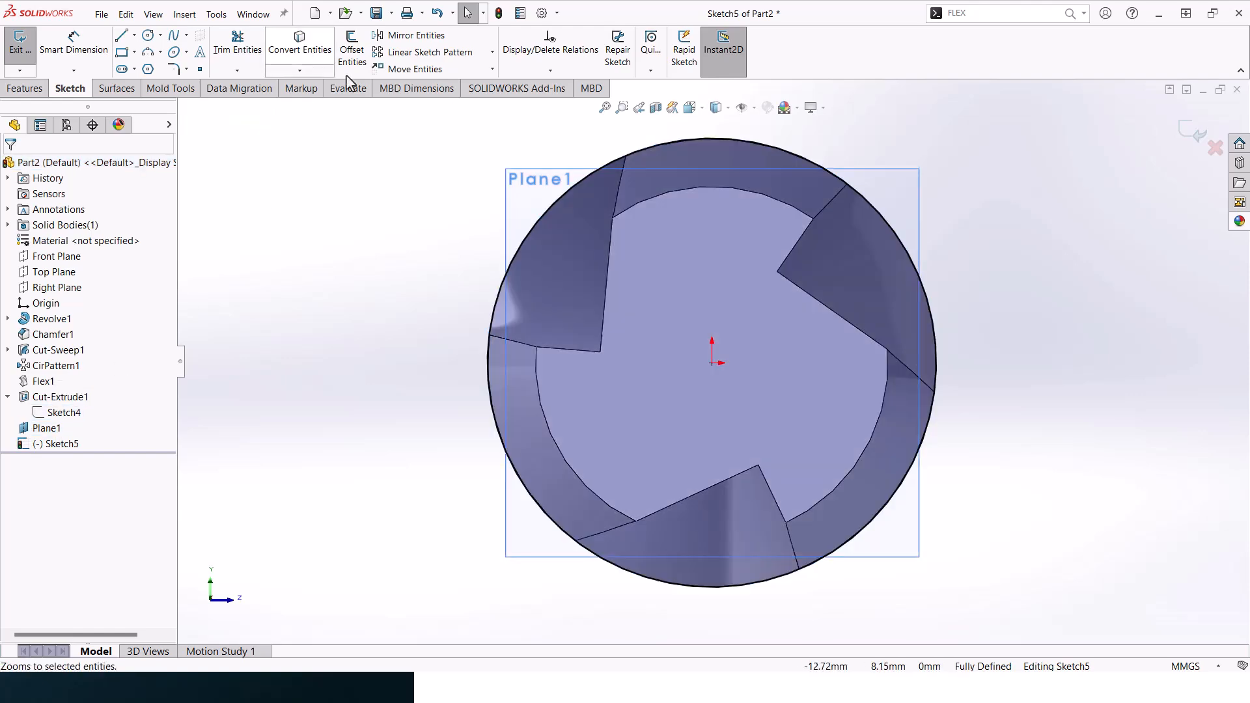
- Create a helix from the converted circle, running from the offset plane over the fluted section of the shaft
scroll(845, 287, "up", 2)
middle_click_drag(845, 287, 821, 317)
scroll(820, 318, "up", 5)
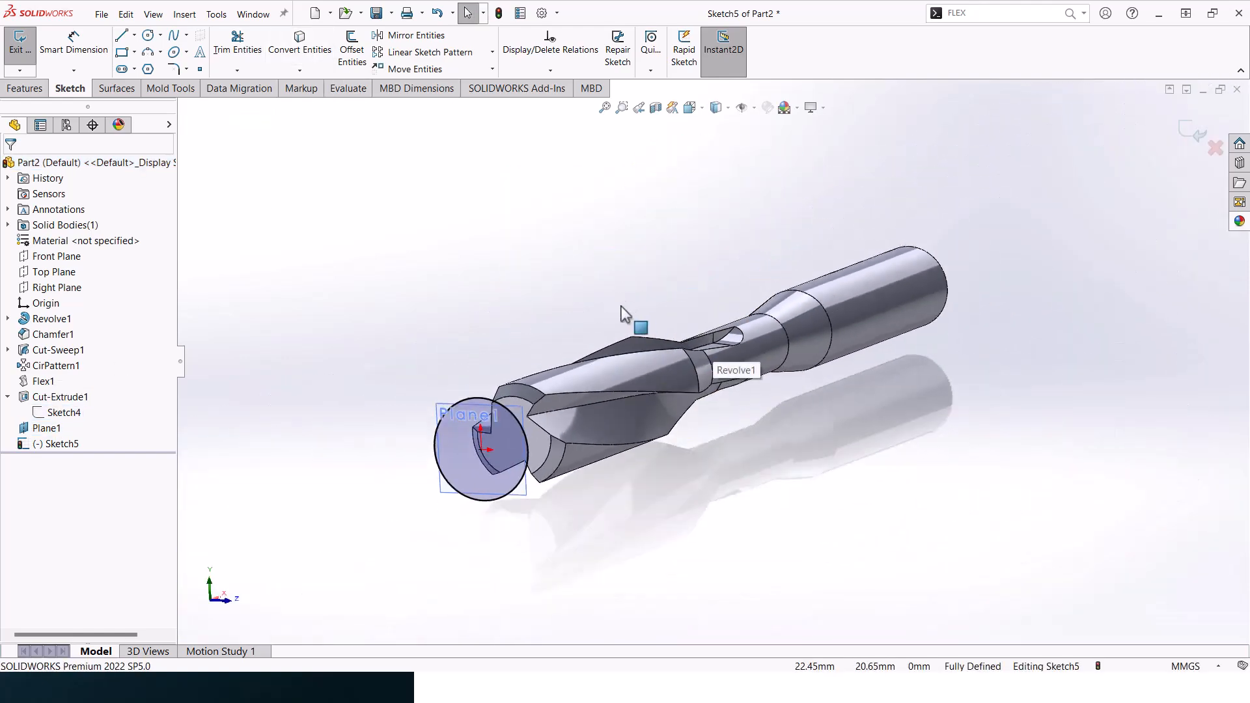
left_click(25, 90)
left_click(680, 70)
left_click(700, 102)
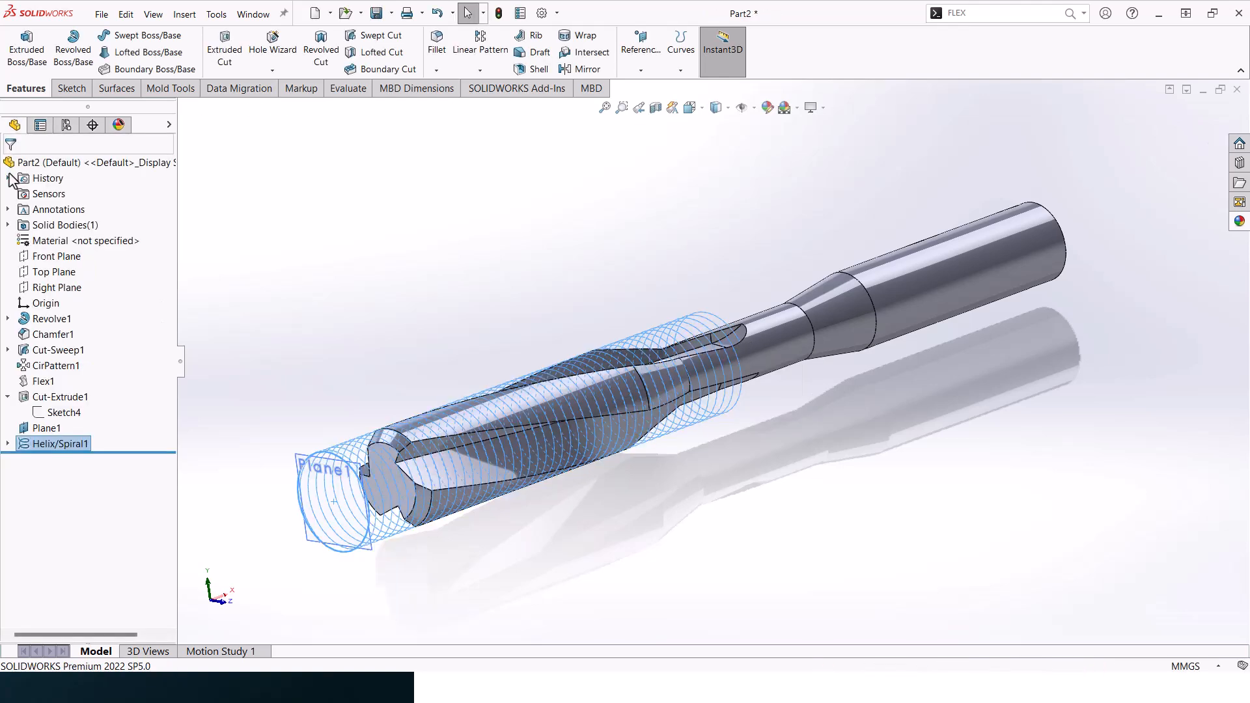
left_click(431, 280)
scroll(521, 378, "up", 3)
mouse_move(548, 408)
middle_mouse_down()
mouse_move(537, 396)
mouse_move(524, 413)
middle_mouse_up()
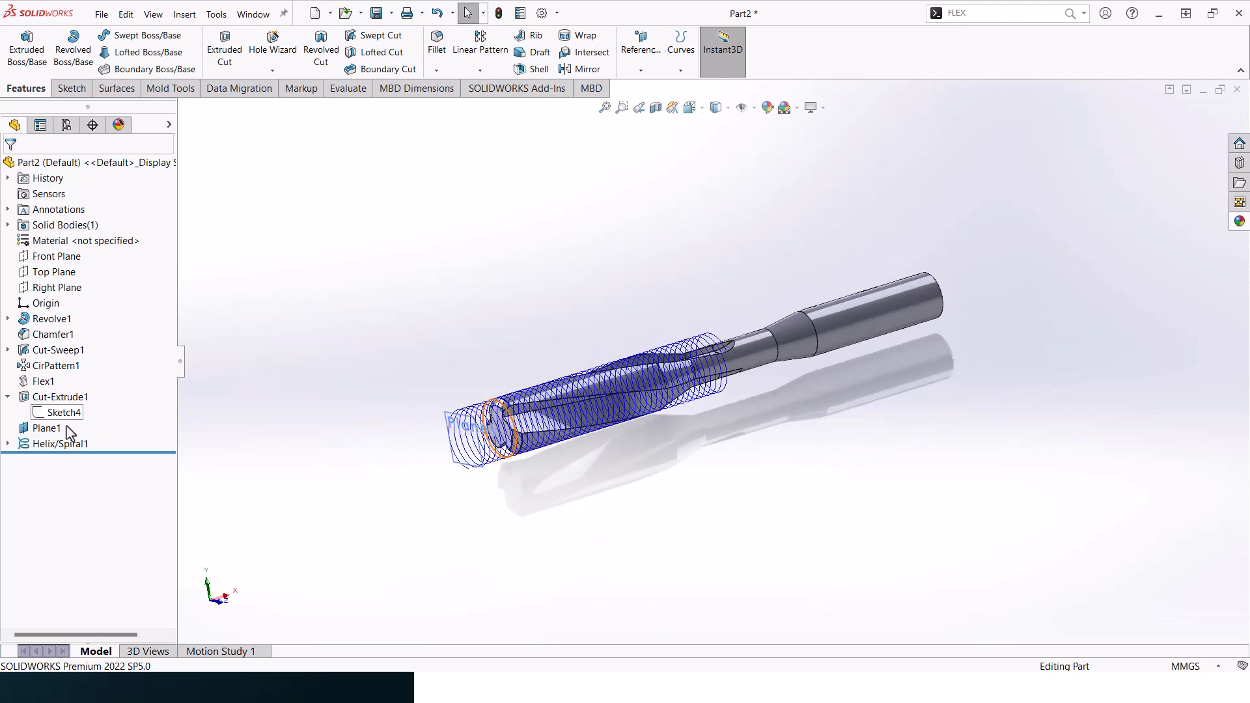
- Start a sketch on the Front Plane and draw a three-sided inscribed-circle polygon, sides about 4.25 mm, just outside the helix's start
left_click(61, 427)
left_click(64, 445)
left_click(41, 273)
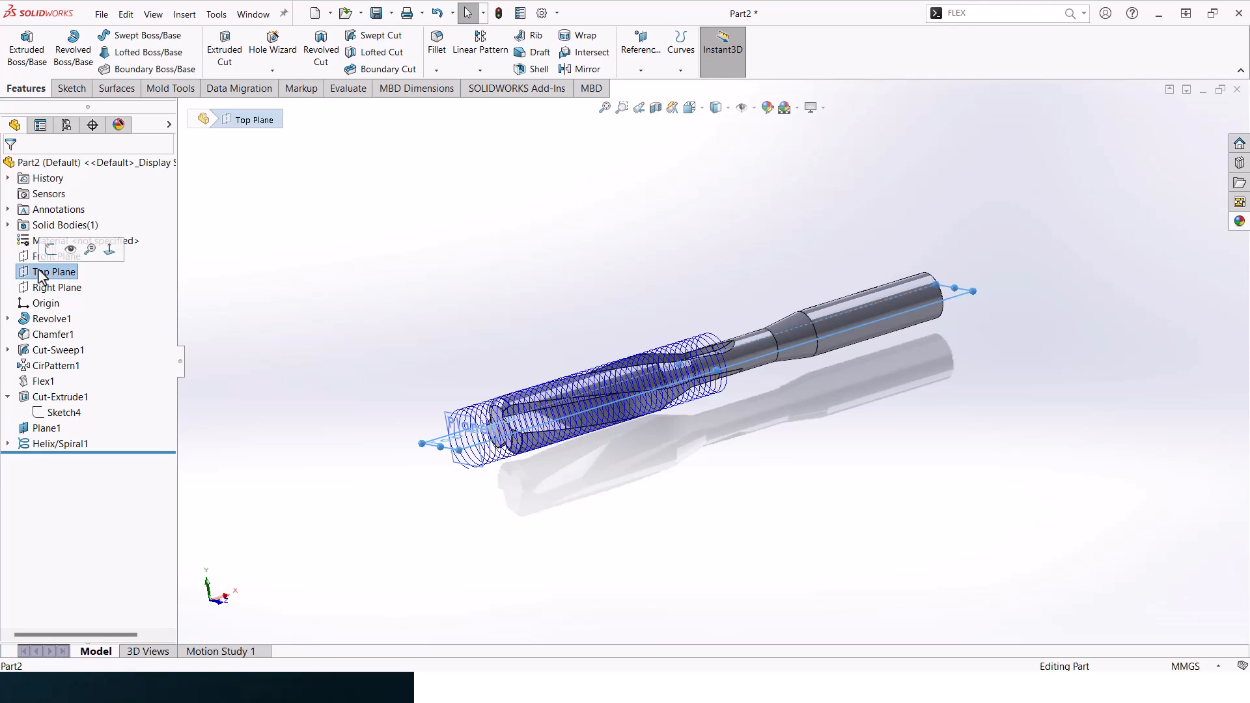
left_click(47, 257)
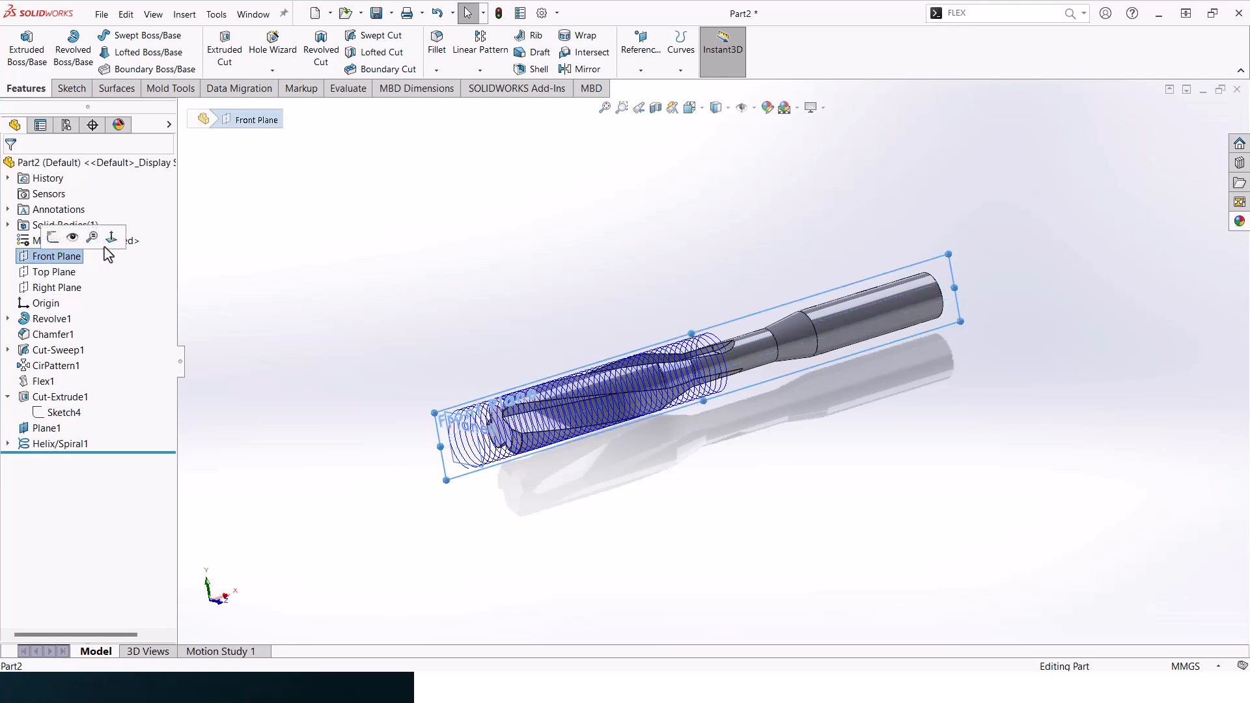
left_click(110, 233)
scroll(470, 394, "down", 10)
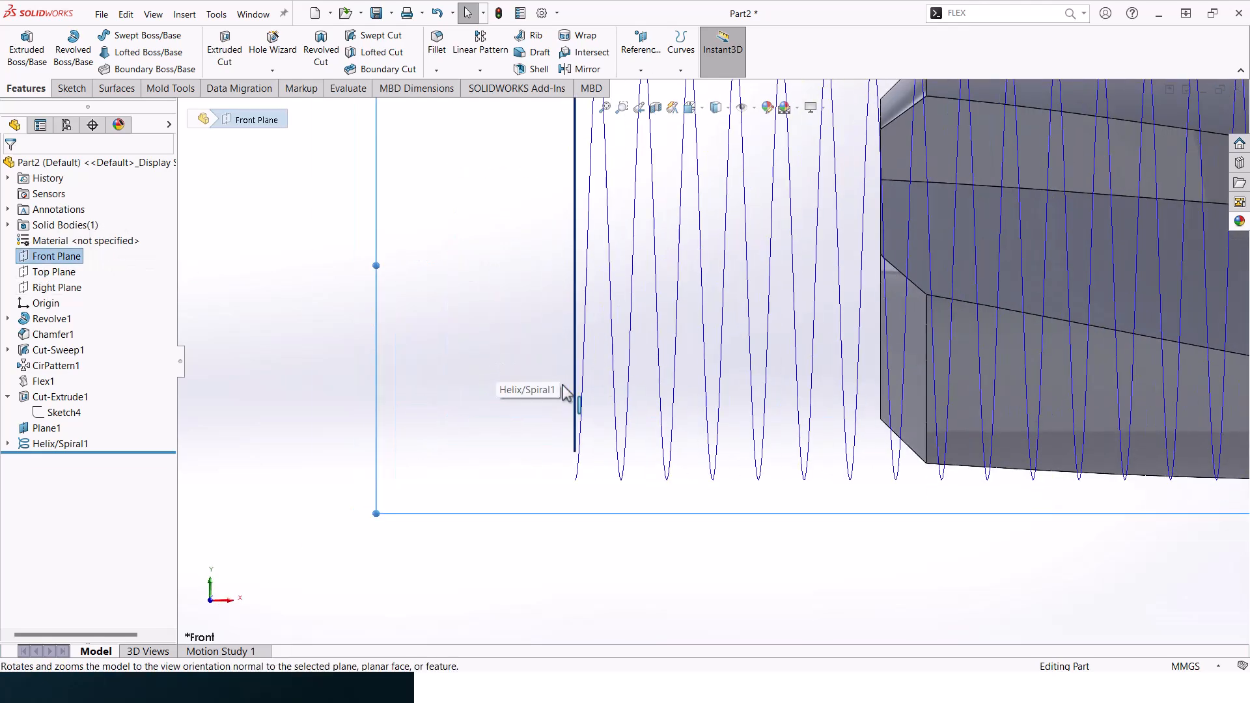
left_click(72, 89)
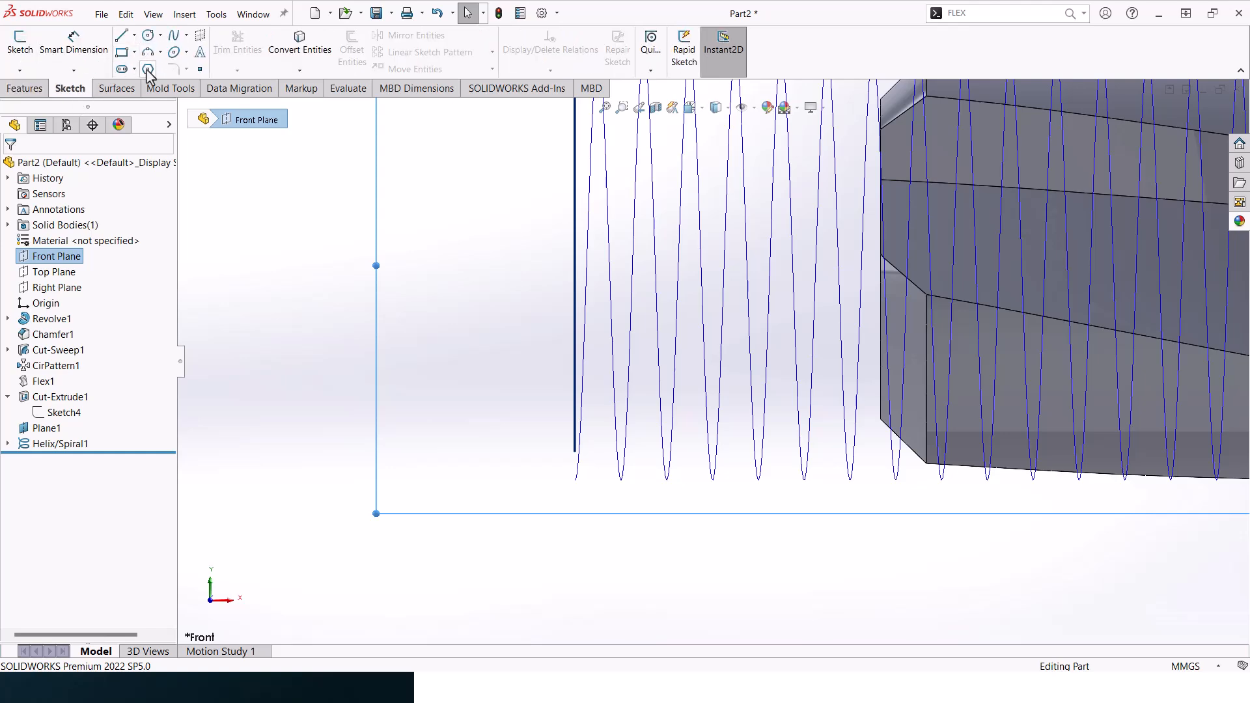
left_click(148, 69)
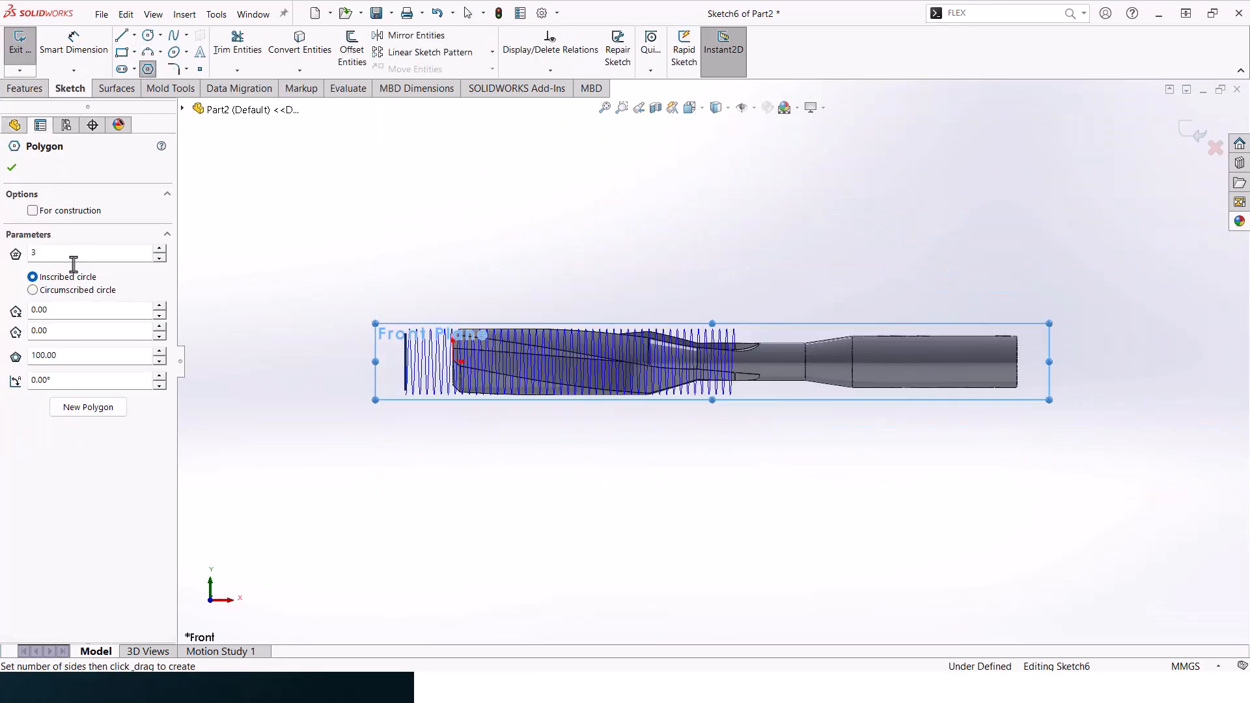
scroll(386, 398, "down", 15)
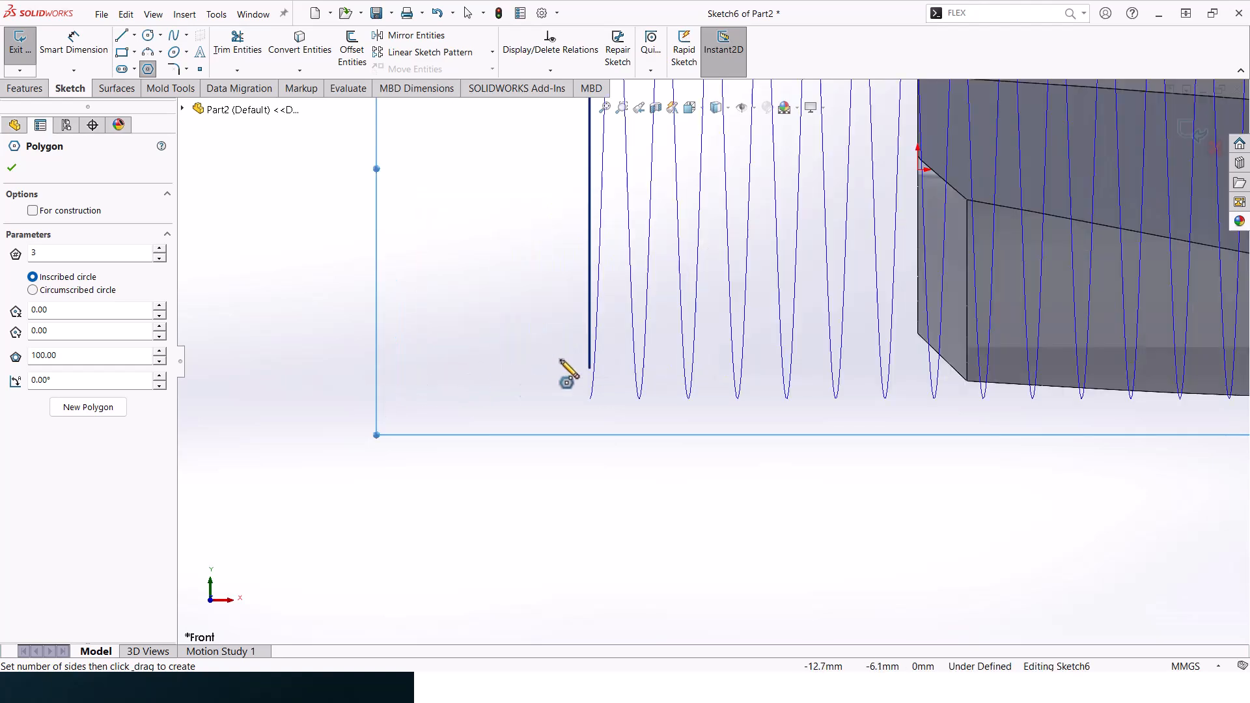
scroll(521, 401, "up", 2)
left_click_drag(486, 409, 583, 474)
- Make the triangle's base horizontal and shrink the triangle to sides of about 2.97 mm
key("Escape")
left_click(558, 474)
left_click(597, 422)
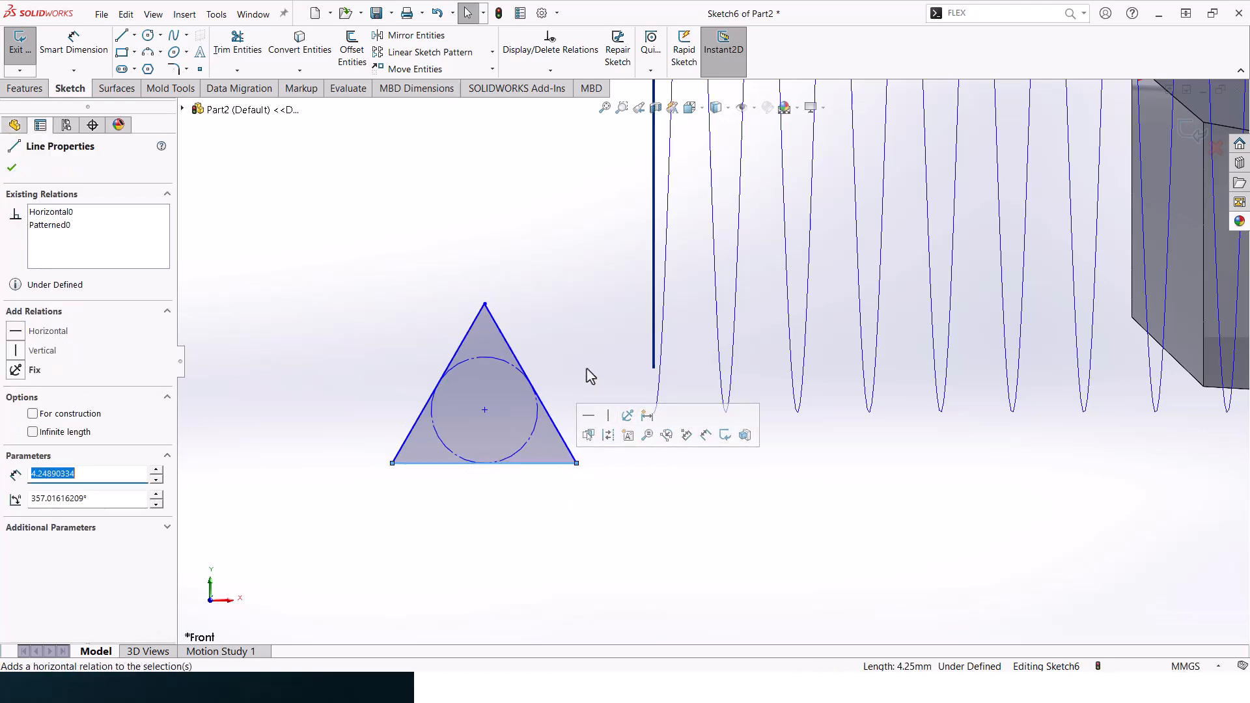
key("Escape")
mouse_move(485, 410)
left_mouse_down()
mouse_move(487, 352)
mouse_move(484, 393)
left_mouse_up()
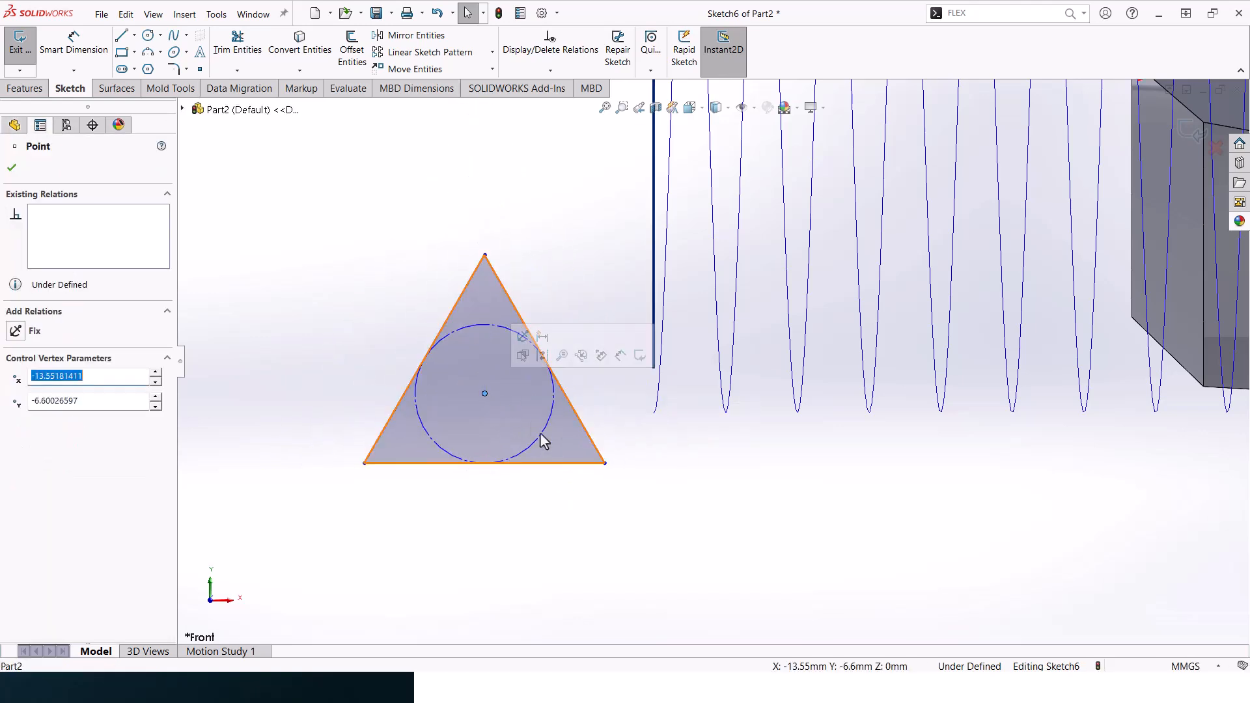
left_click_drag(513, 471, 519, 435)
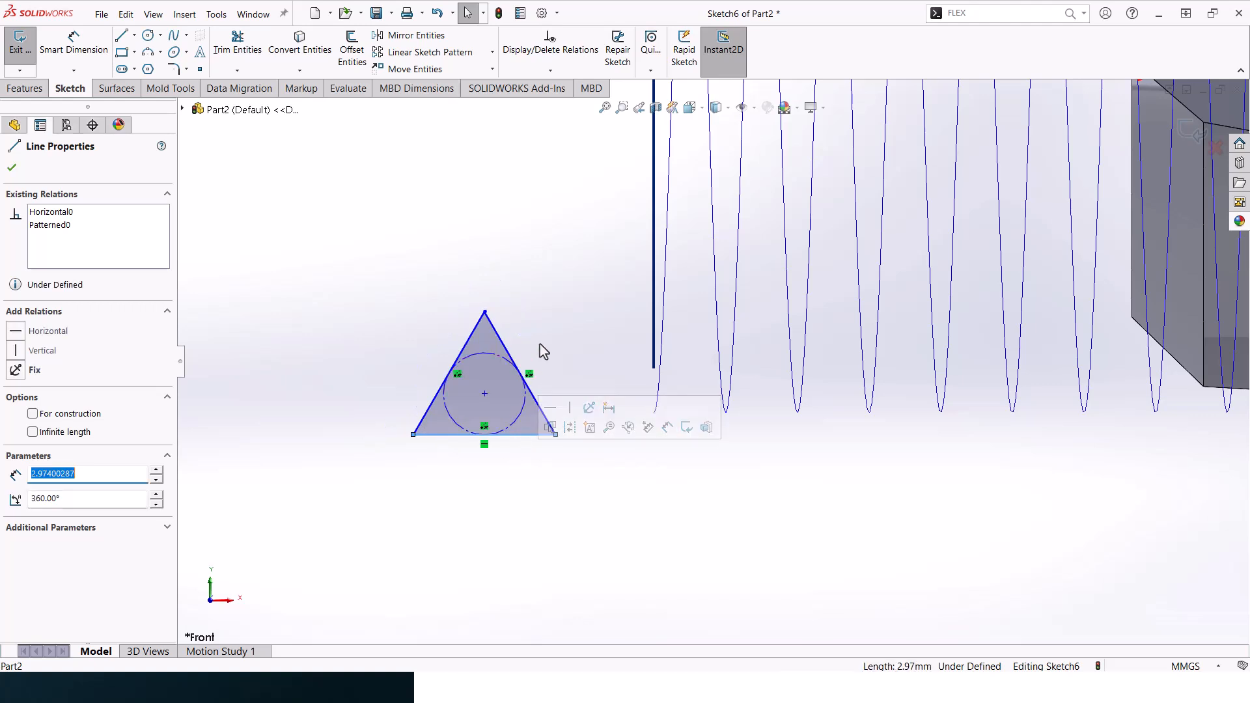
key("Escape")
- Dimension the triangle's height from base to apex and set it to 0.9195 mm
left_click(79, 47)
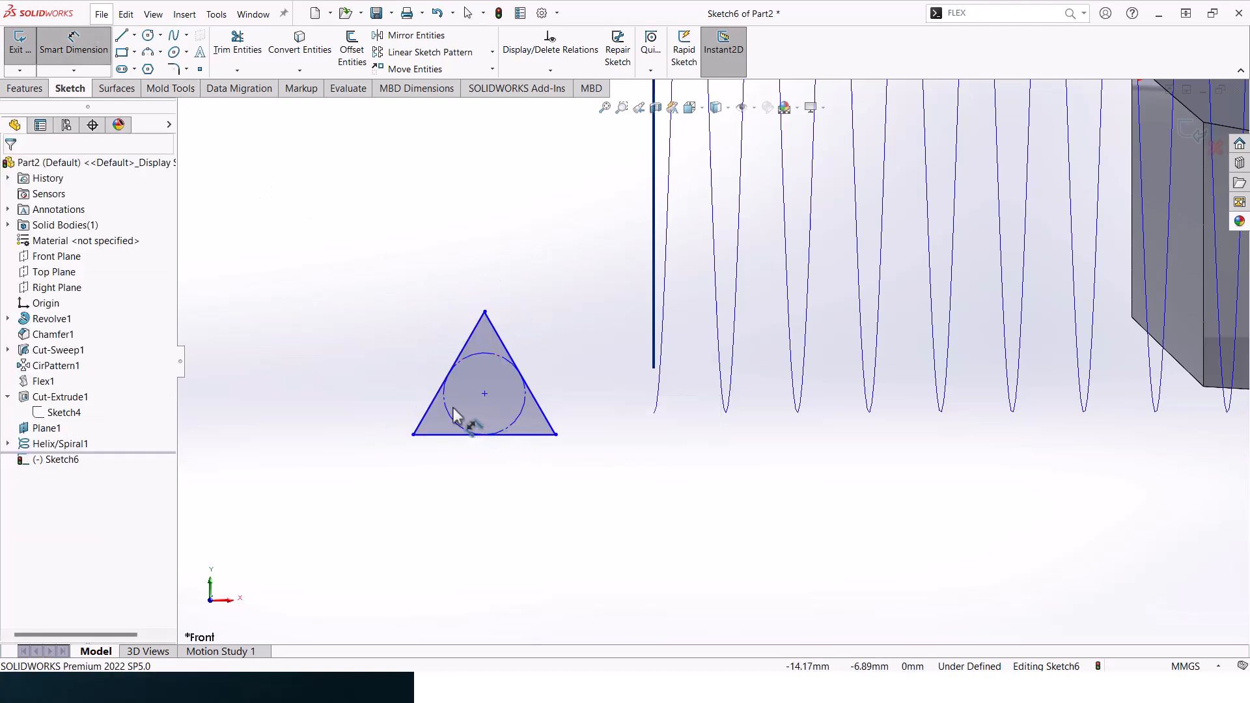
left_click(525, 448)
left_click(485, 312)
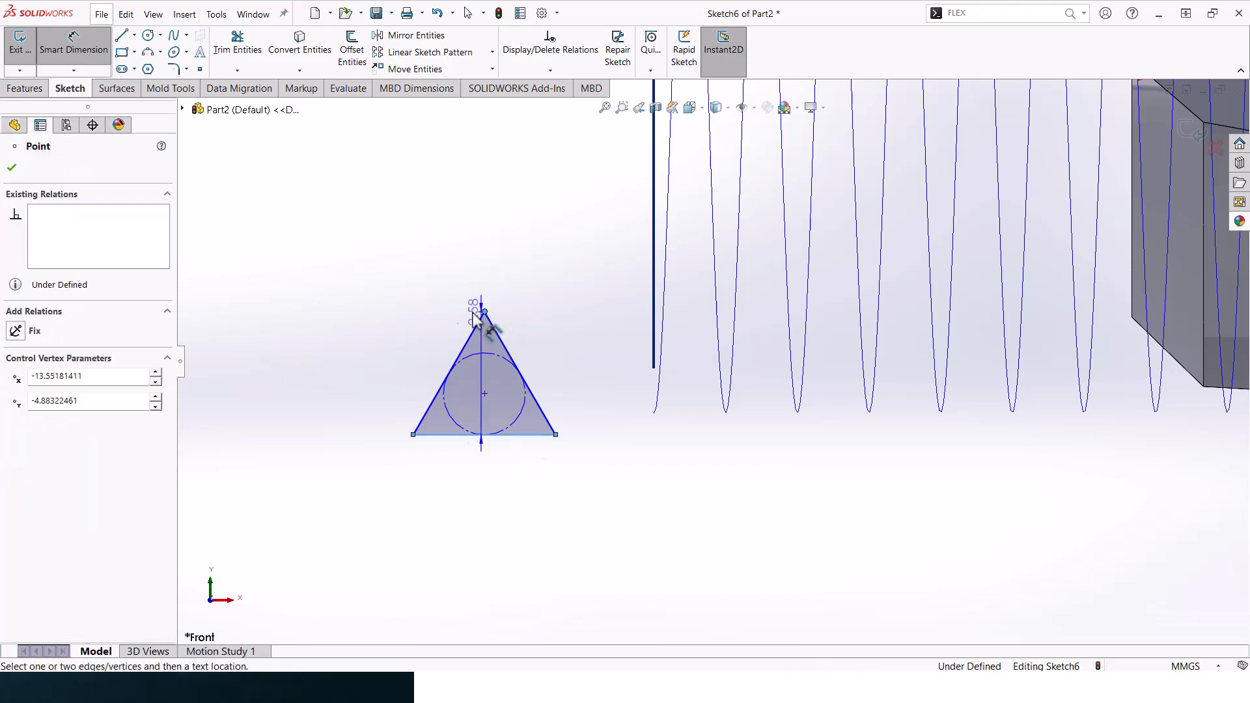
left_click(349, 352)
type("0.")
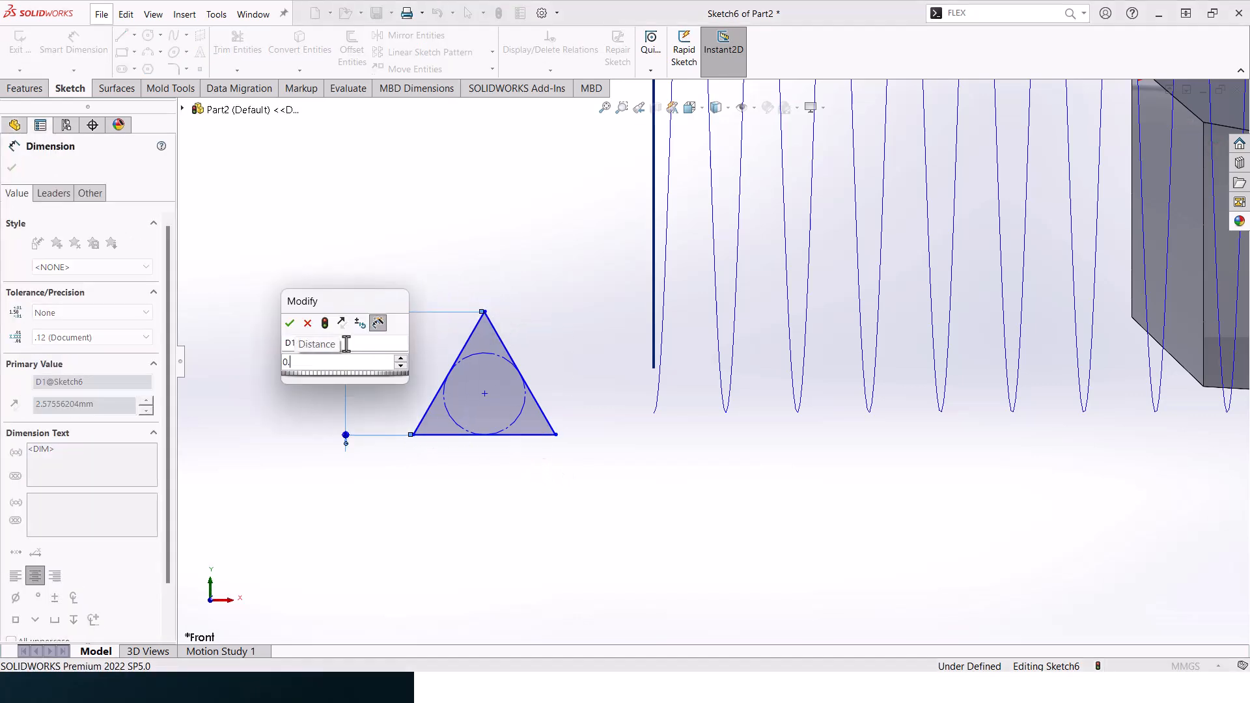
type("9195")
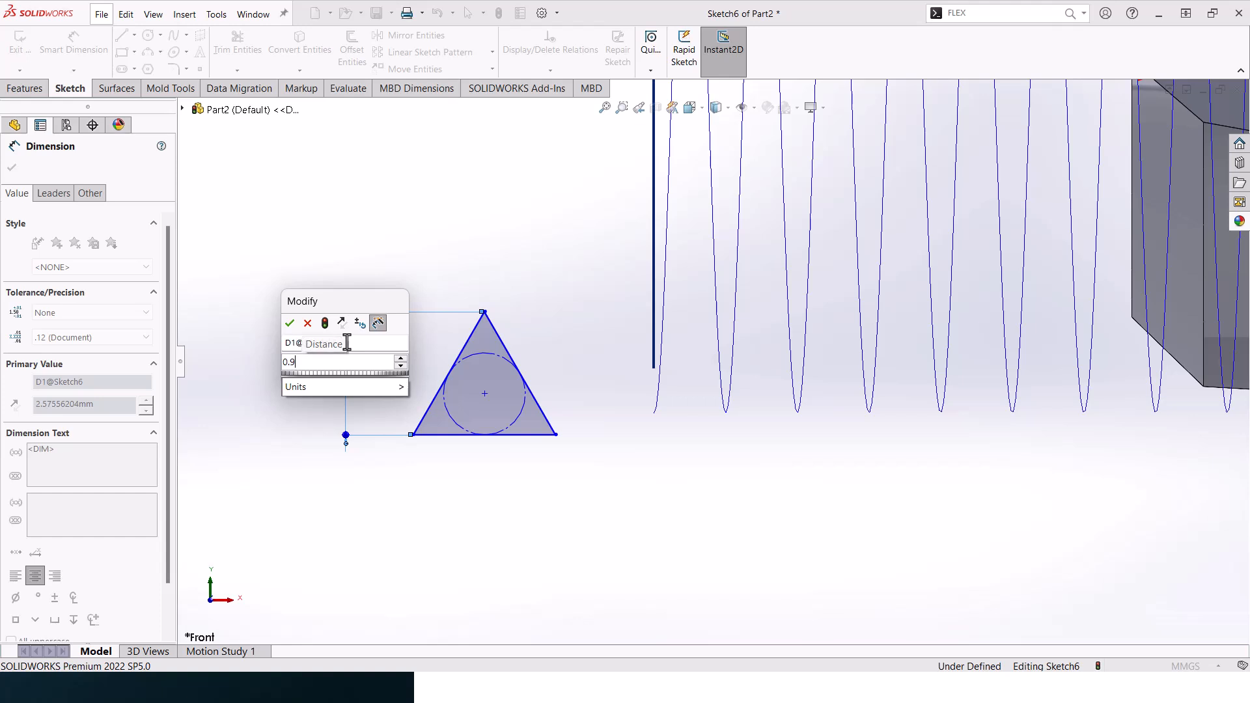
key("Return")
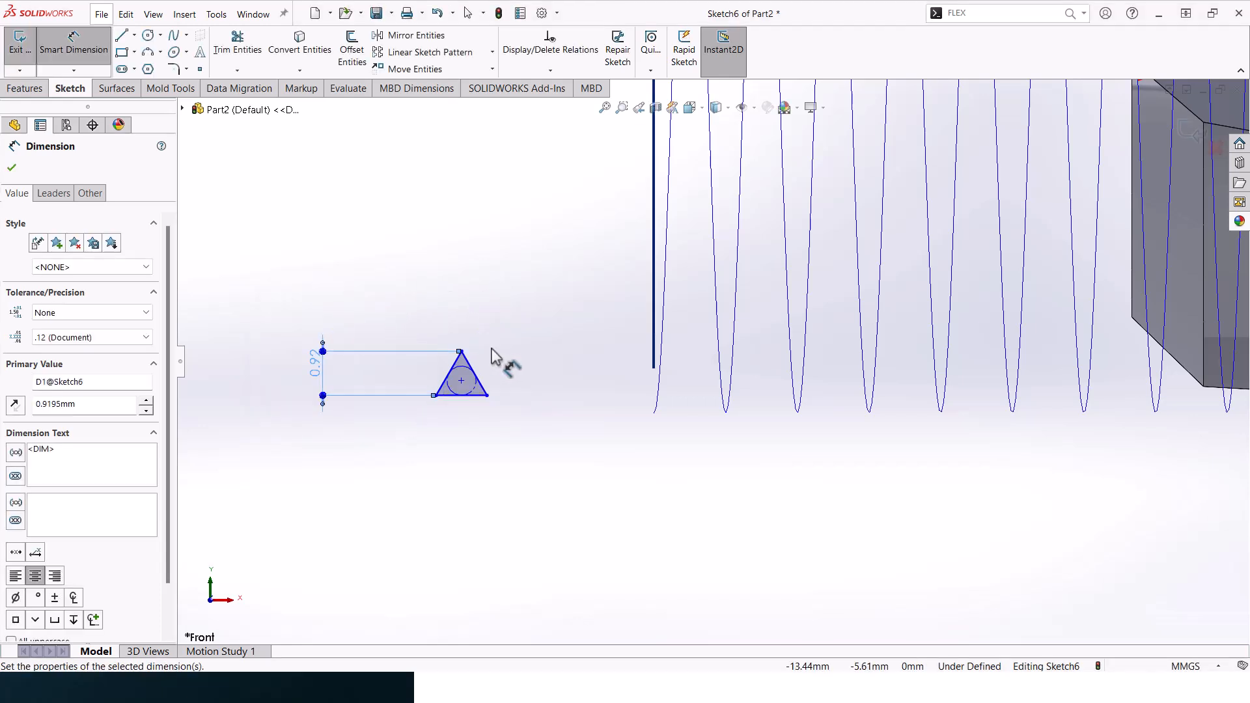
- Round the triangle's apex with a 0.216 mm sketch fillet
scroll(515, 359, "down", 3)
middle_click_drag(398, 398, 484, 388, "ctrl")
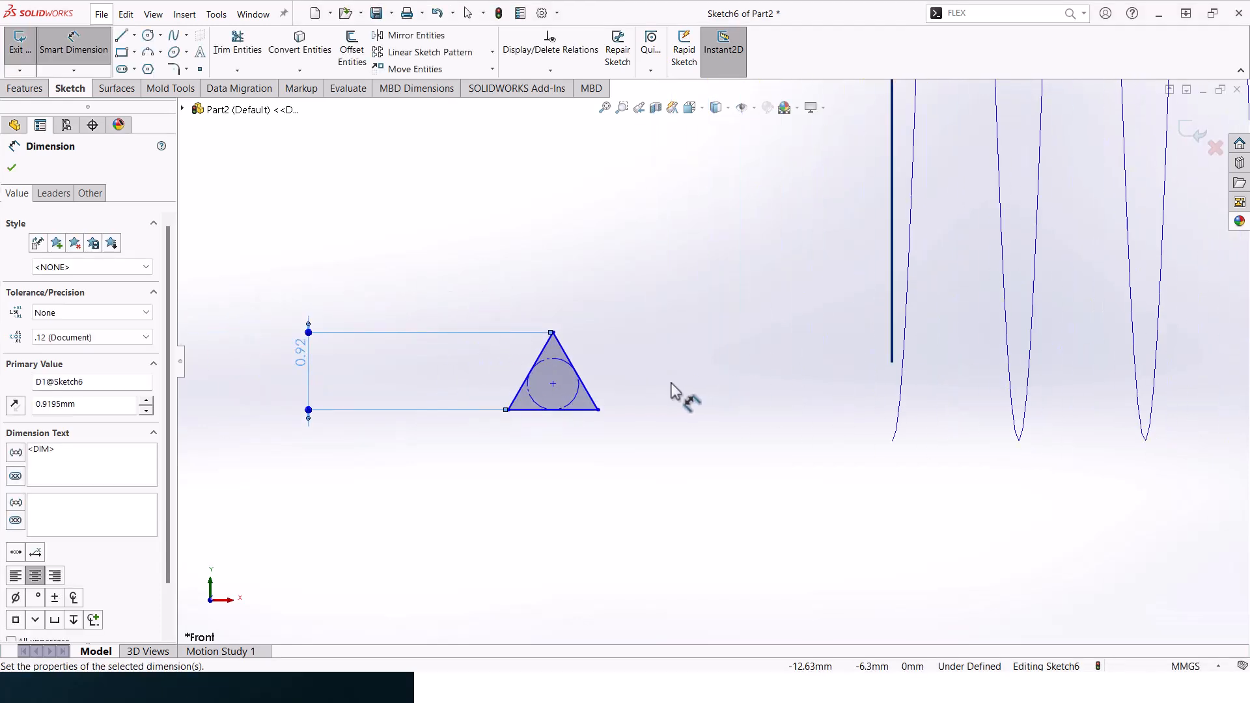
scroll(671, 396, "up", 2)
scroll(618, 401, "down", 3)
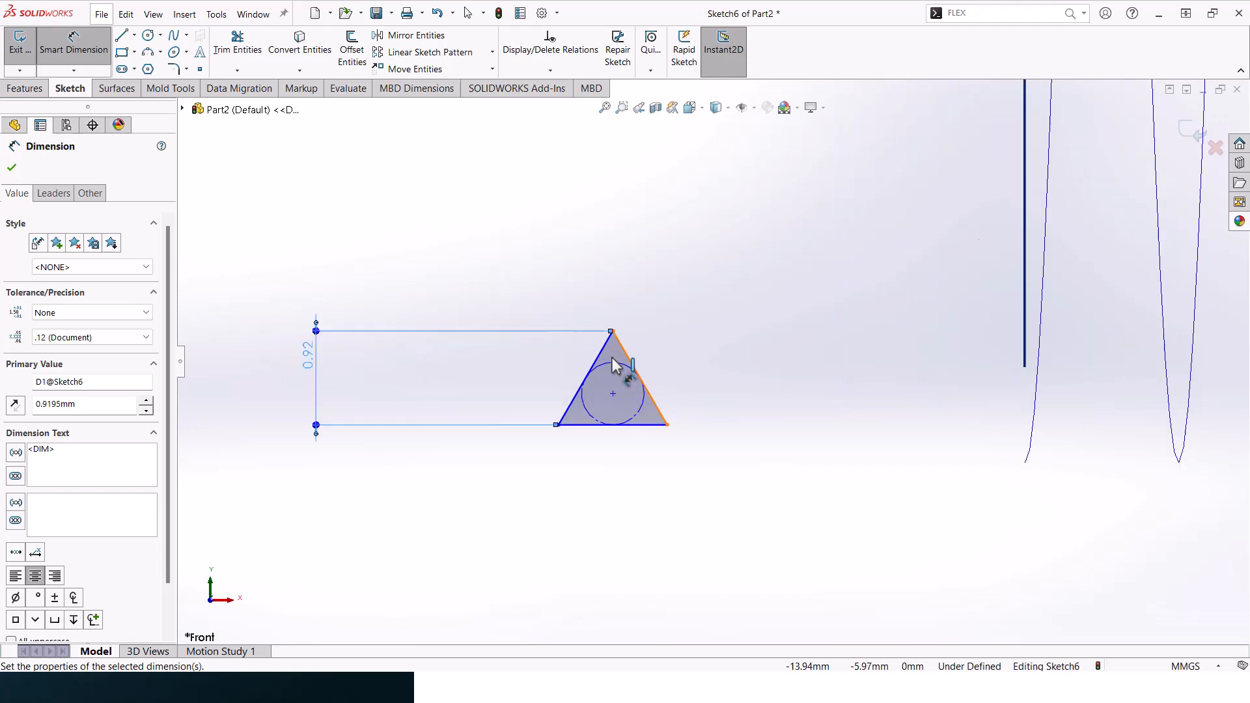
left_click(174, 70)
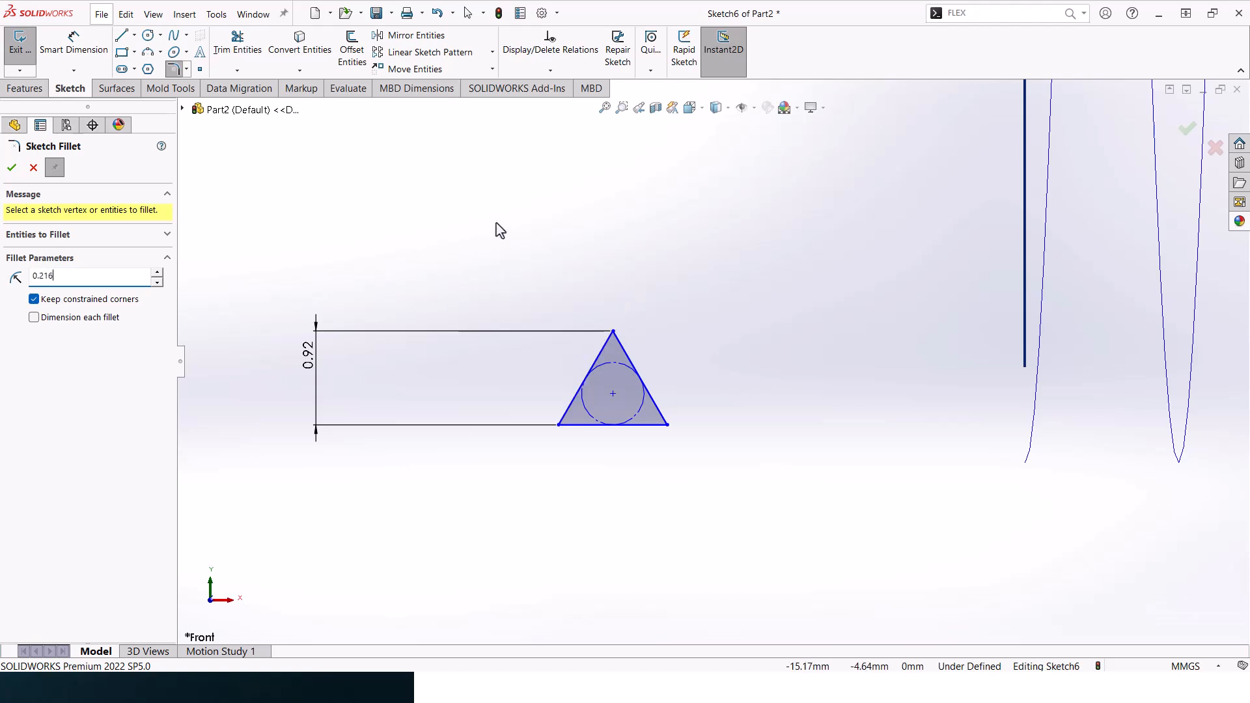
left_click(625, 355)
left_click(14, 168)
- Dimension the vertical distance from the origin to the thread profile's base and set it to 7 mm
scroll(792, 320, "up", 9)
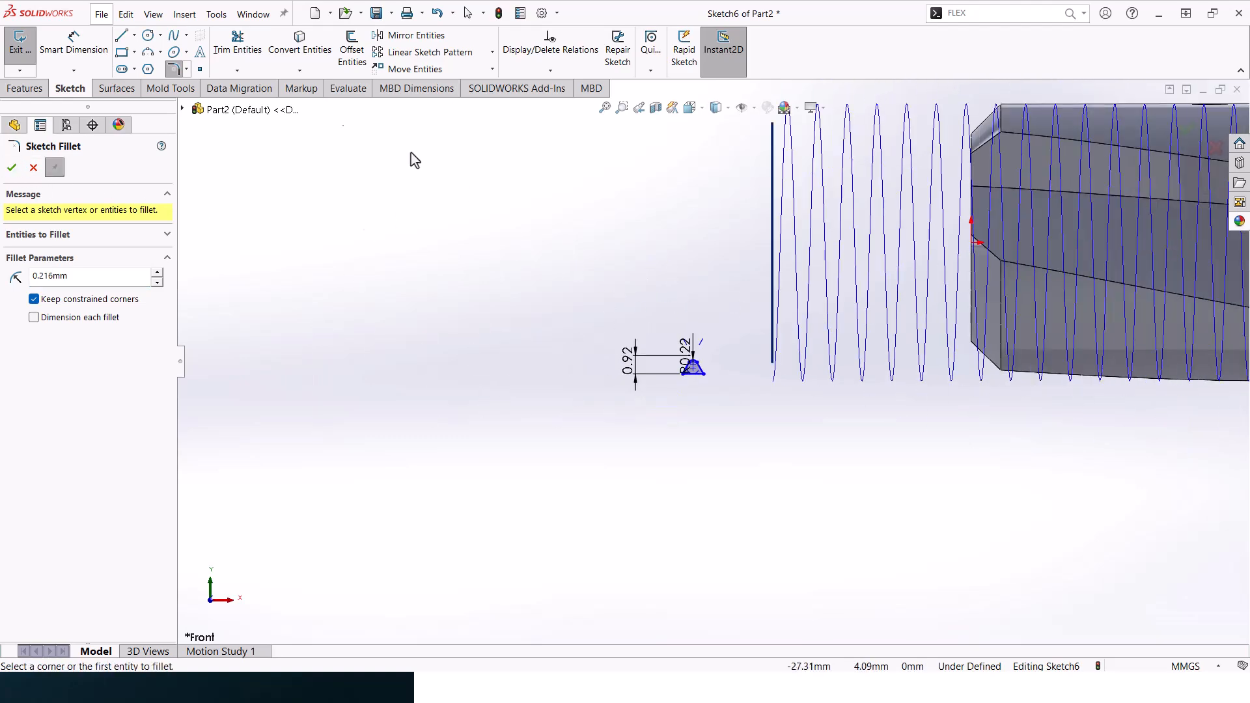
left_click(73, 46)
left_click(971, 242)
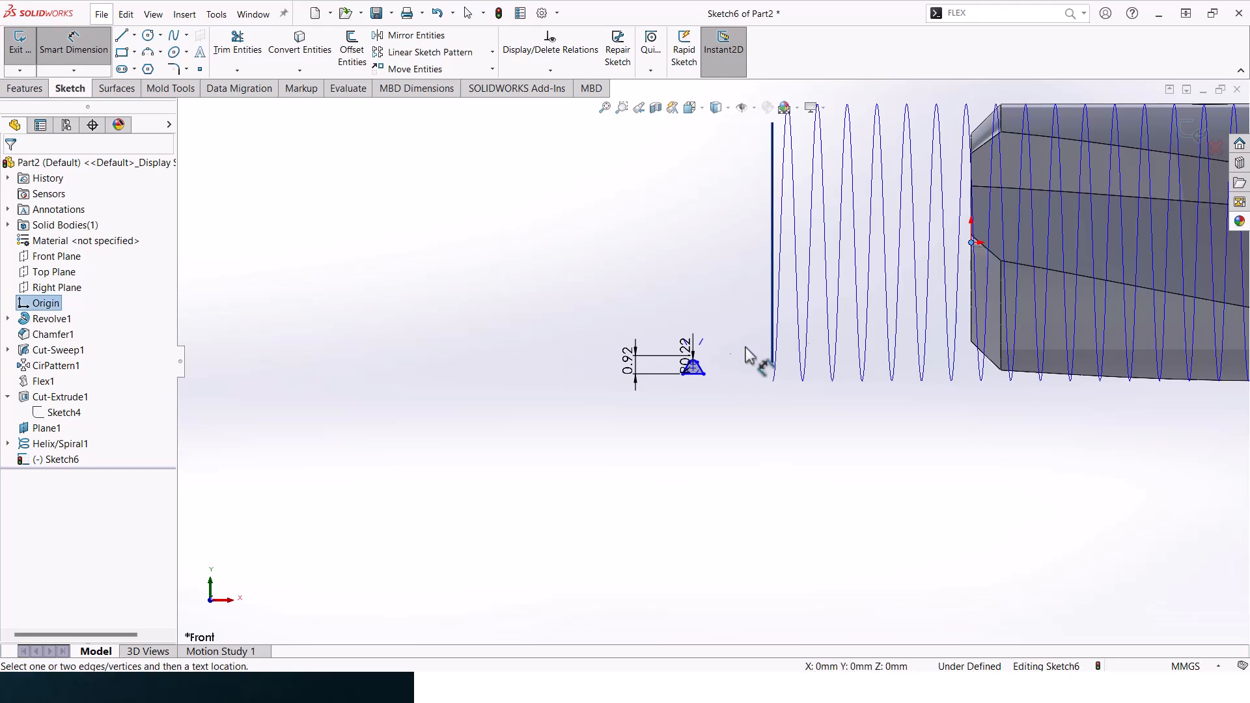
scroll(700, 378, "down", 5)
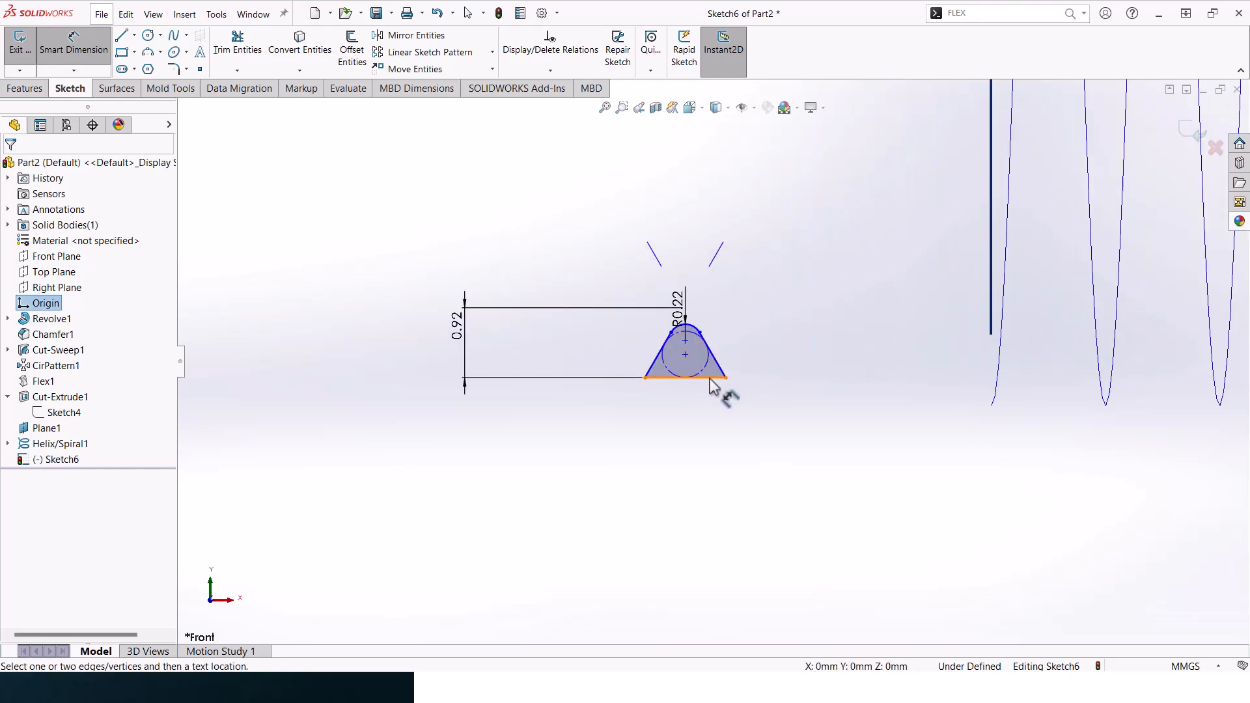
left_click(716, 377)
left_click(412, 247)
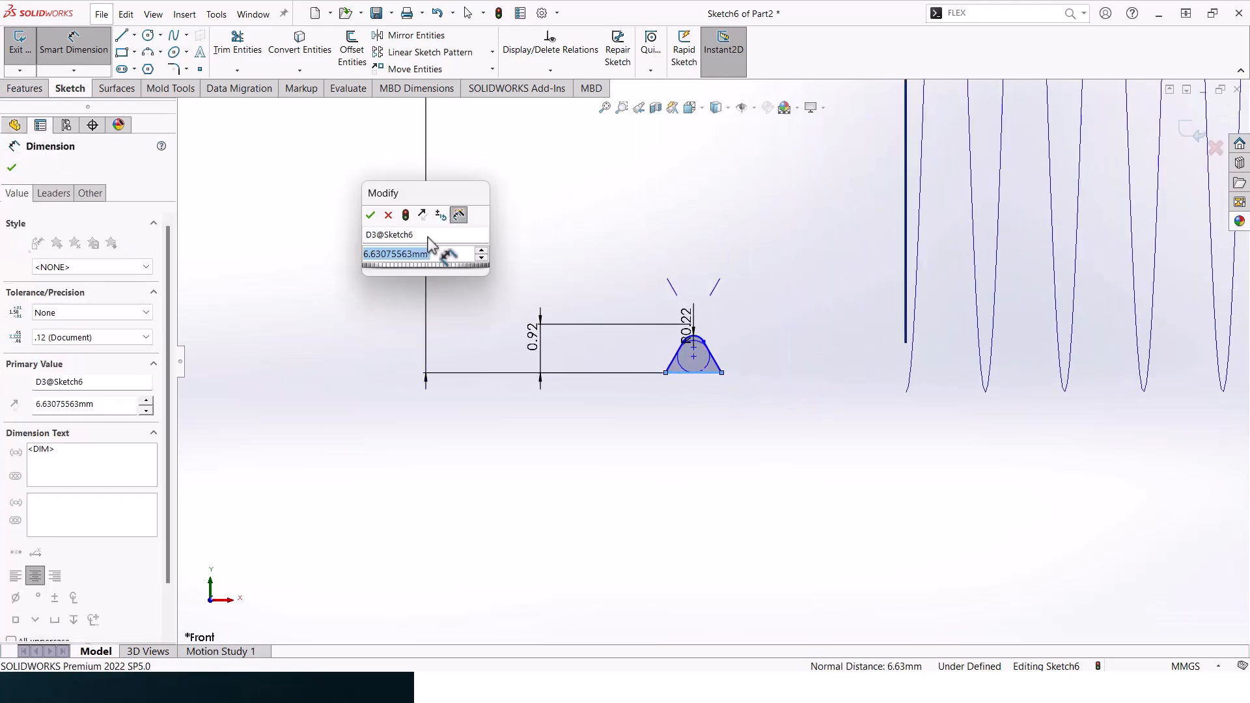
type("7")
key("Return")
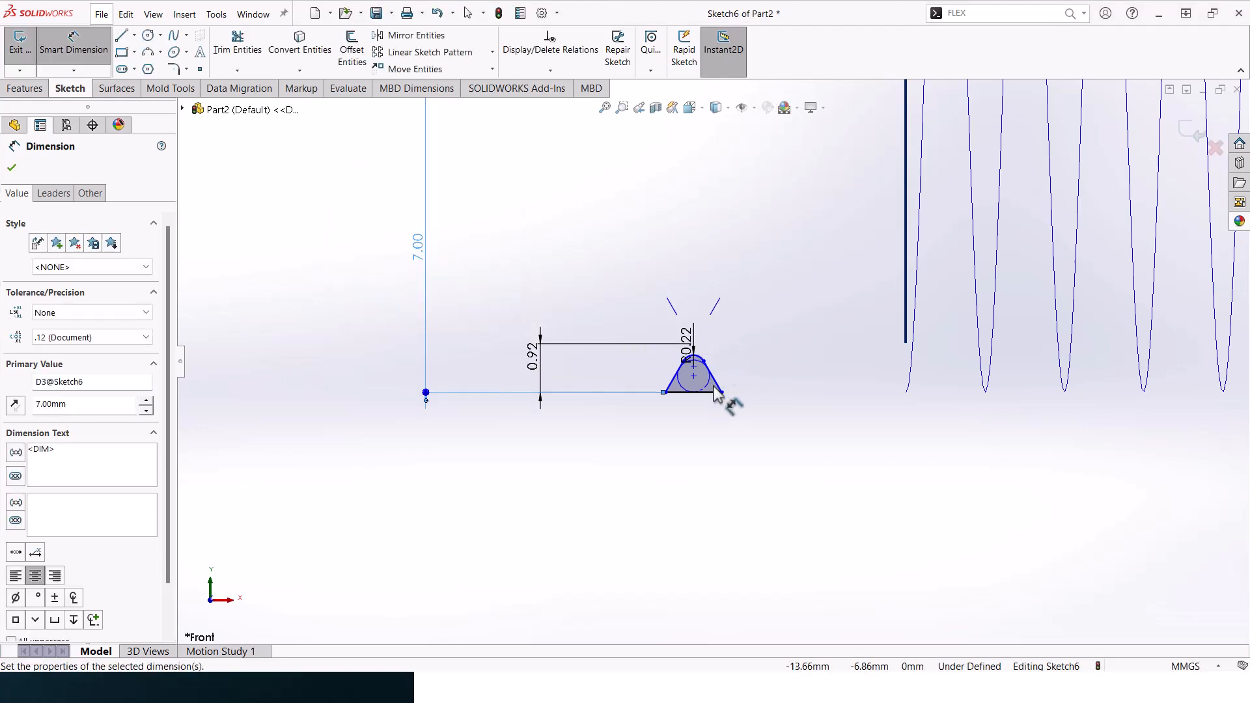
left_click(723, 392)
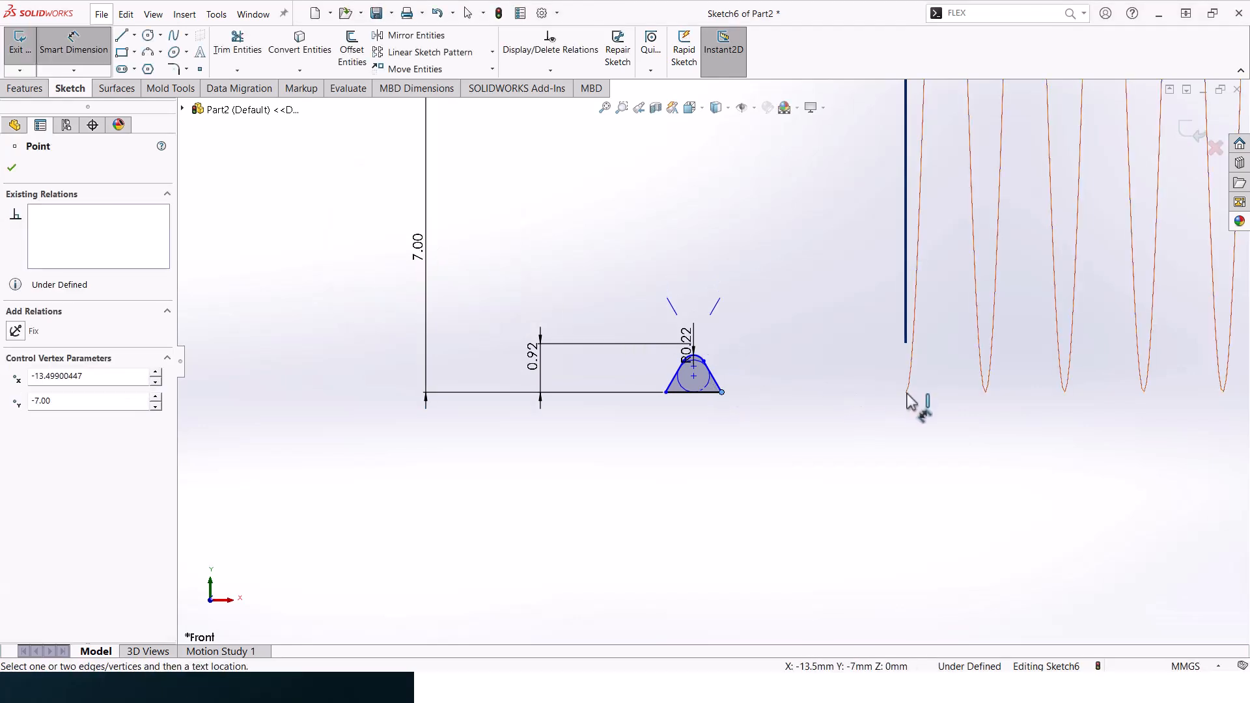
key("Escape")
left_click(906, 394)
left_click(723, 393)
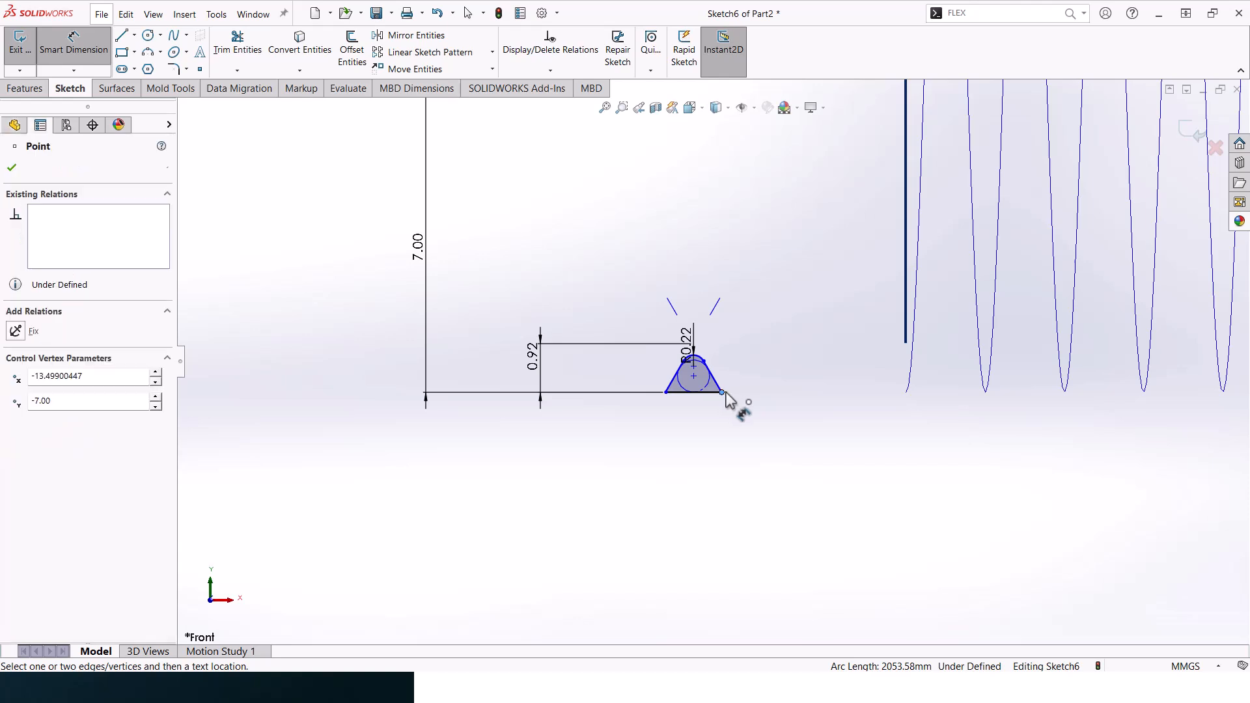
key("Escape")
key("Escape")
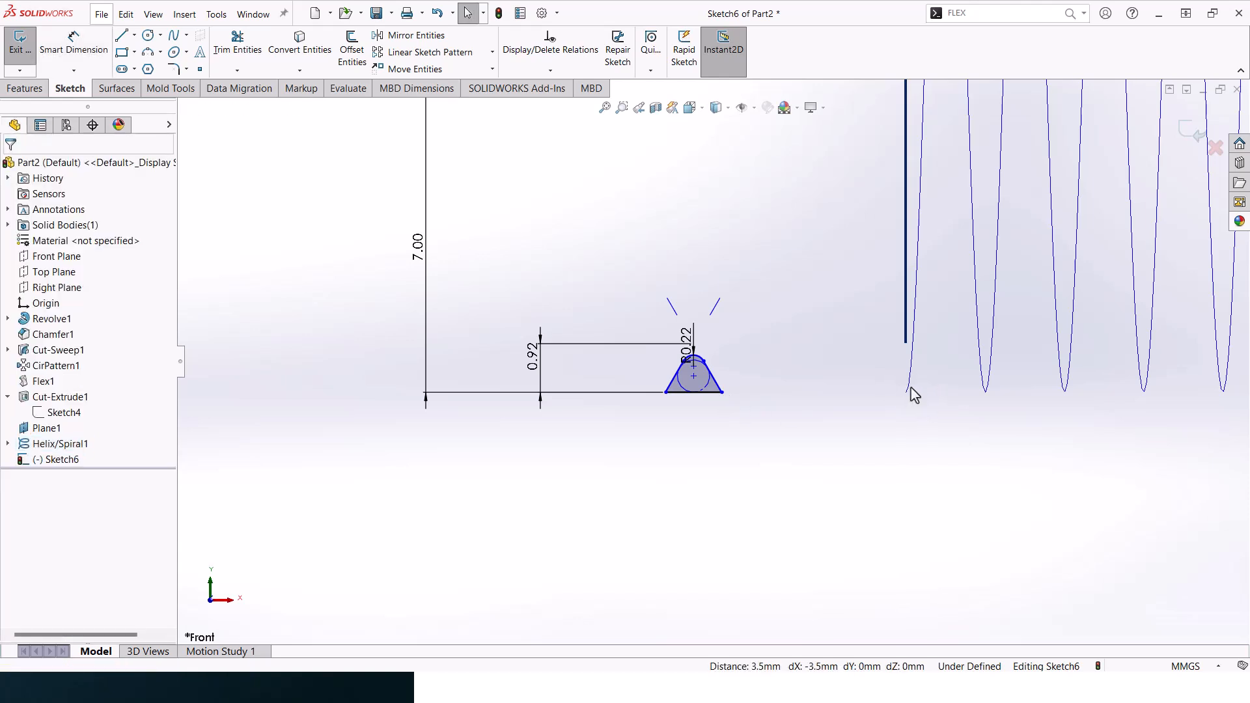
- Make the thread profile's base corner nearest the helix coincident with the helix, and finish the sketch
left_click(911, 388)
left_click(723, 392, "ctrl")
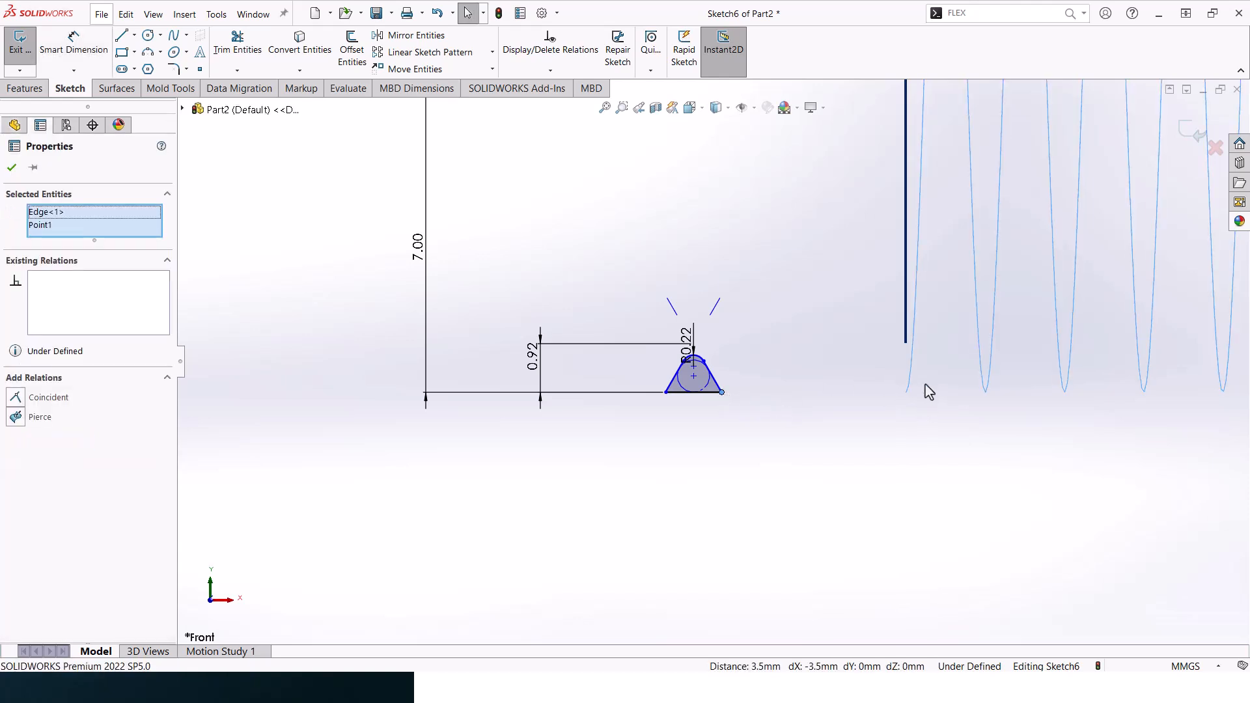
left_click(69, 397)
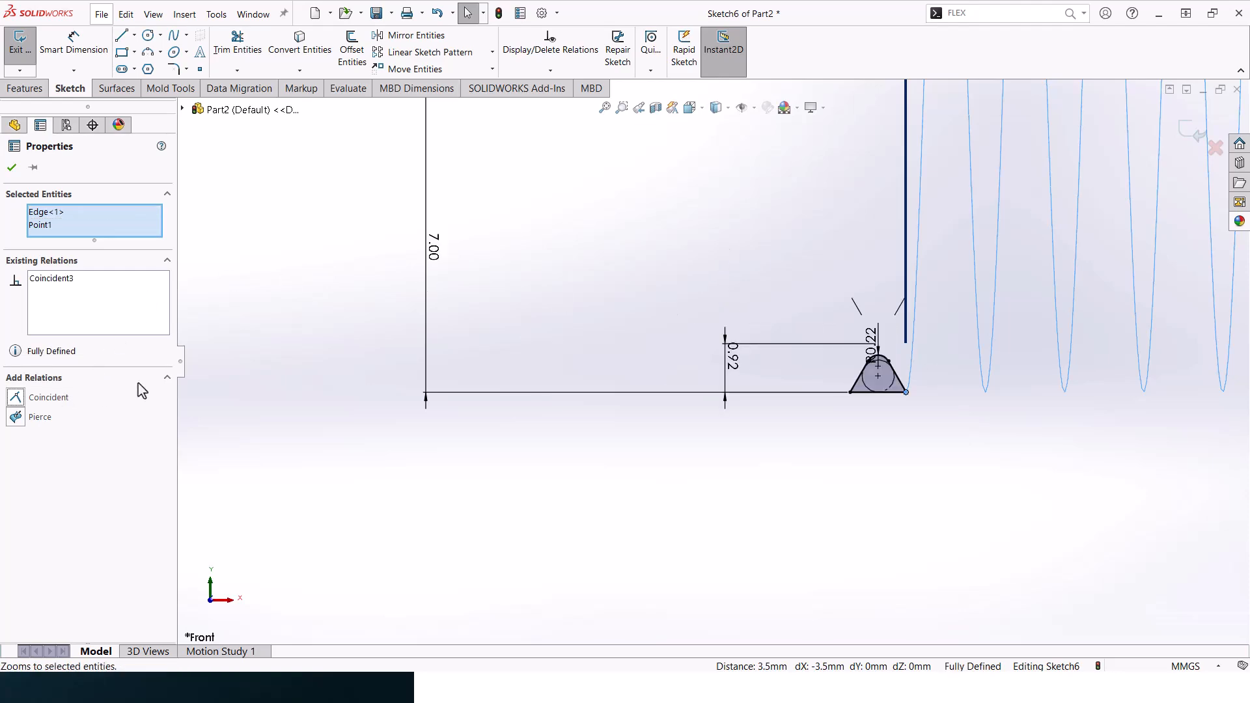
key("Escape")
scroll(912, 255, "up", 3)
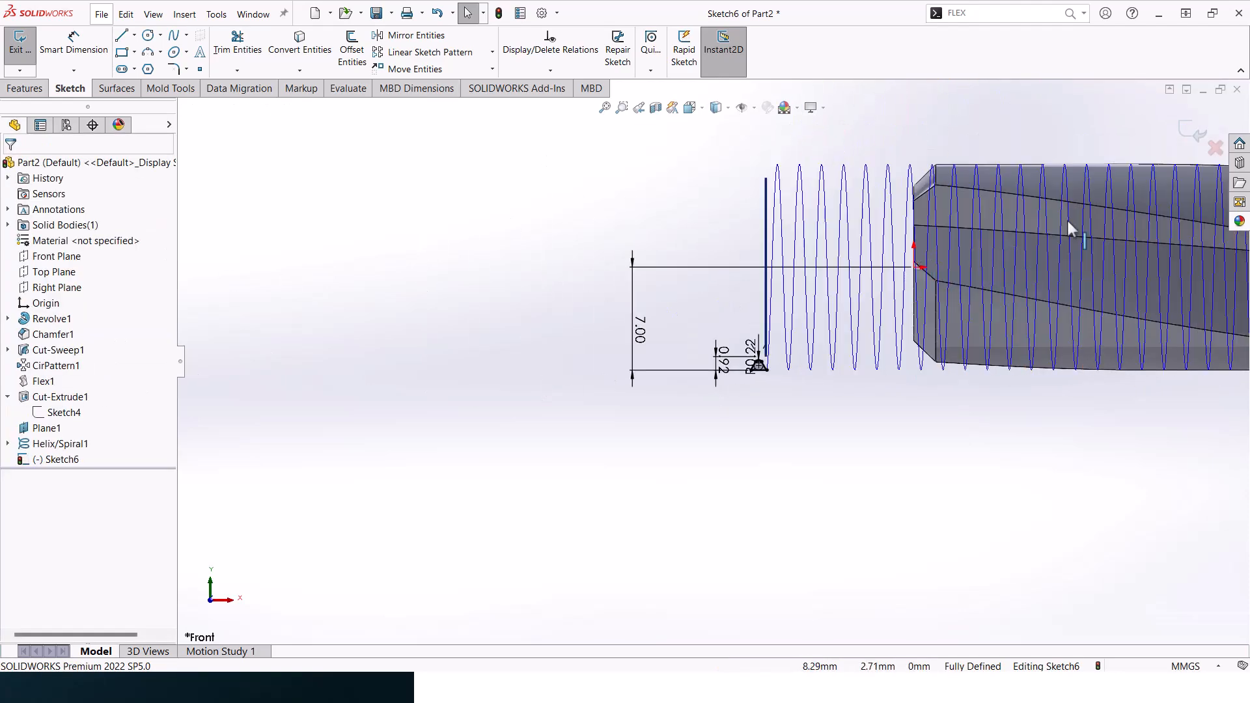
left_click(1182, 138)
- Cut the thread with a Swept Cut, using the rounded triangle sketch as profile and the helix as path
left_click(25, 88)
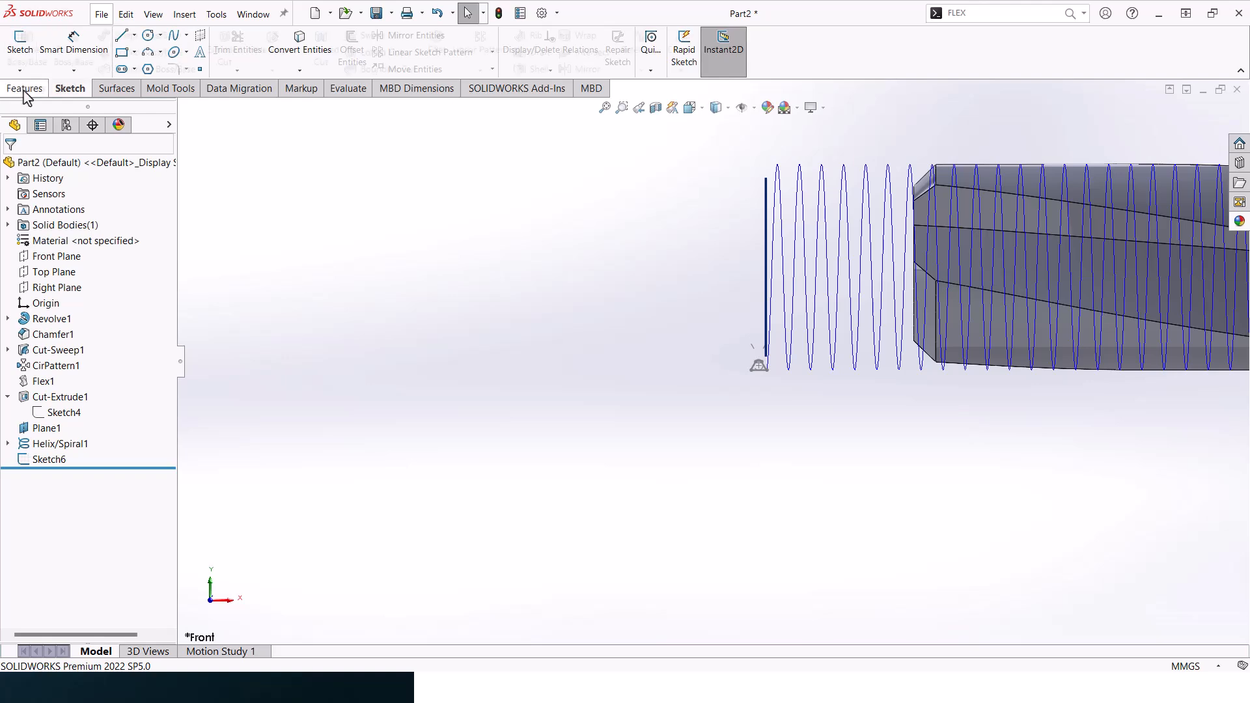
left_click(376, 36)
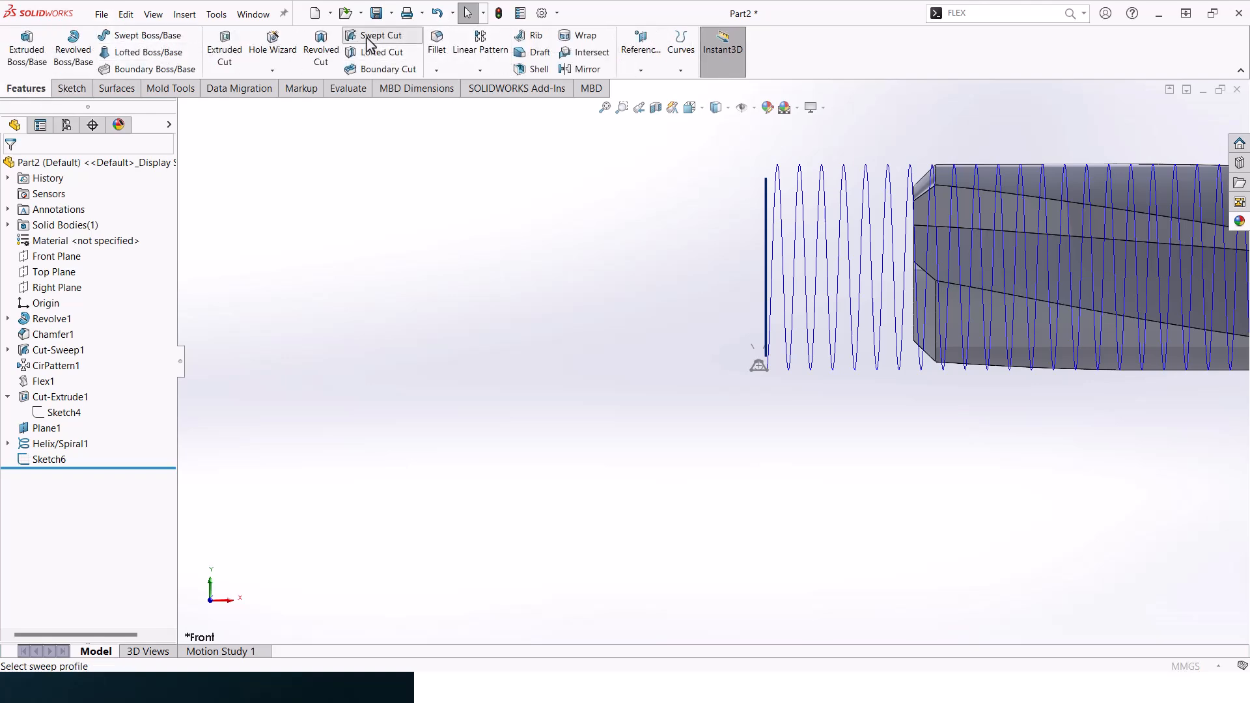
scroll(762, 378, "down", 3)
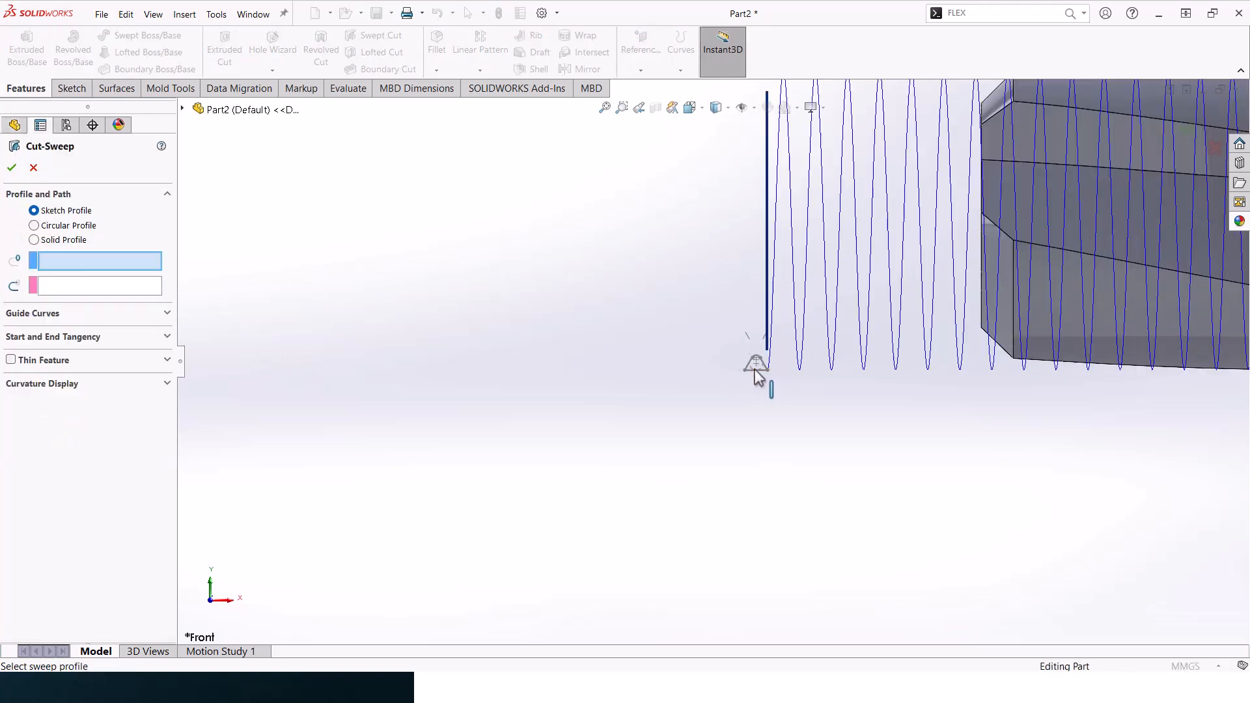
left_click(748, 373)
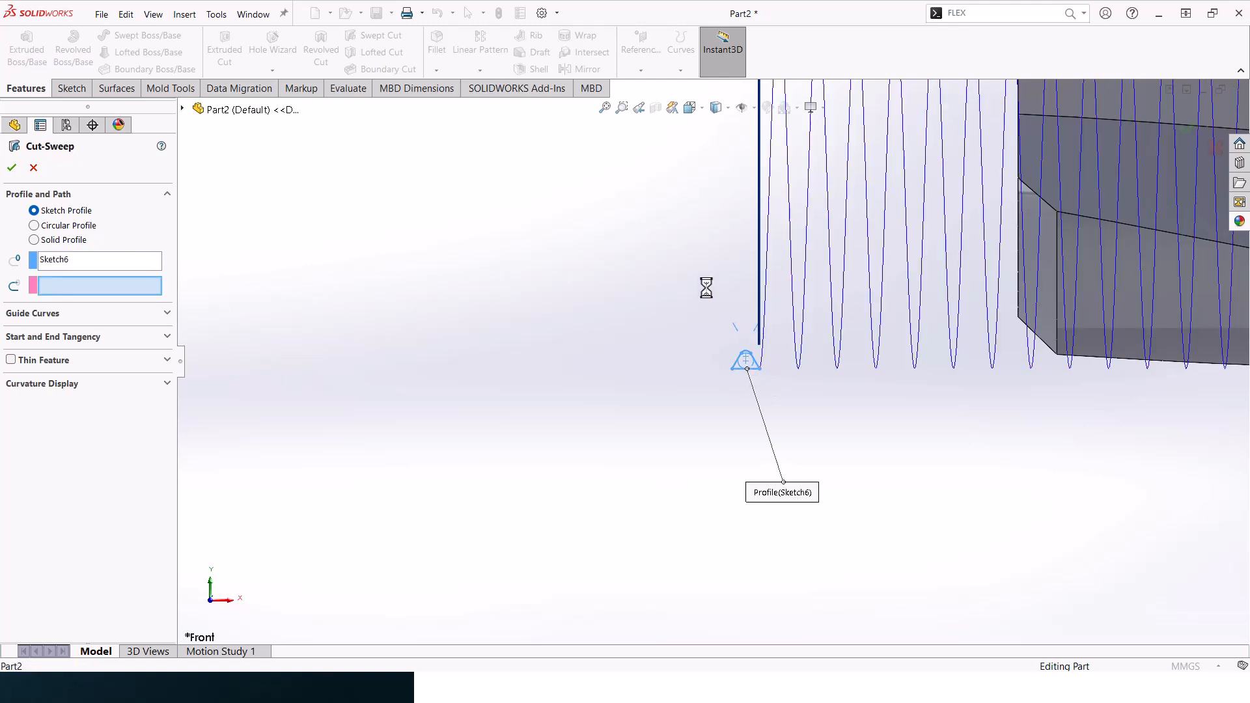
scroll(697, 358, "up", 3)
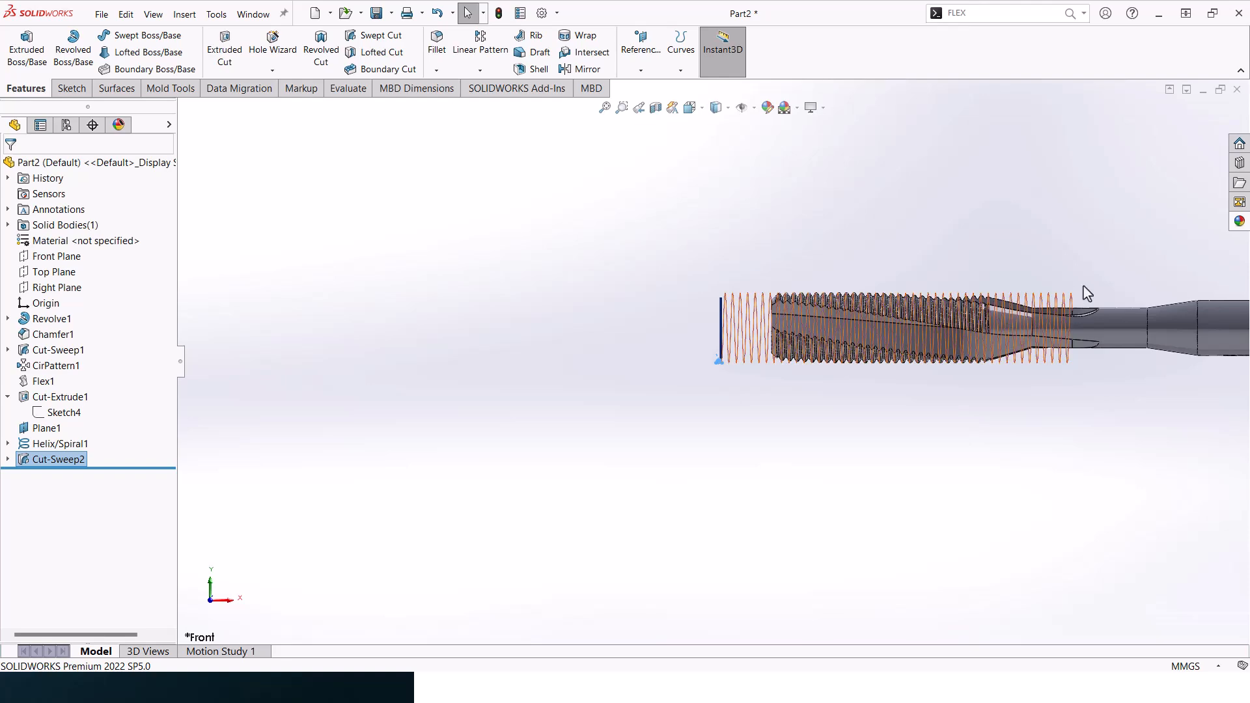
- Hide the helix curve around the threaded section
scroll(1091, 275, "down", 3)
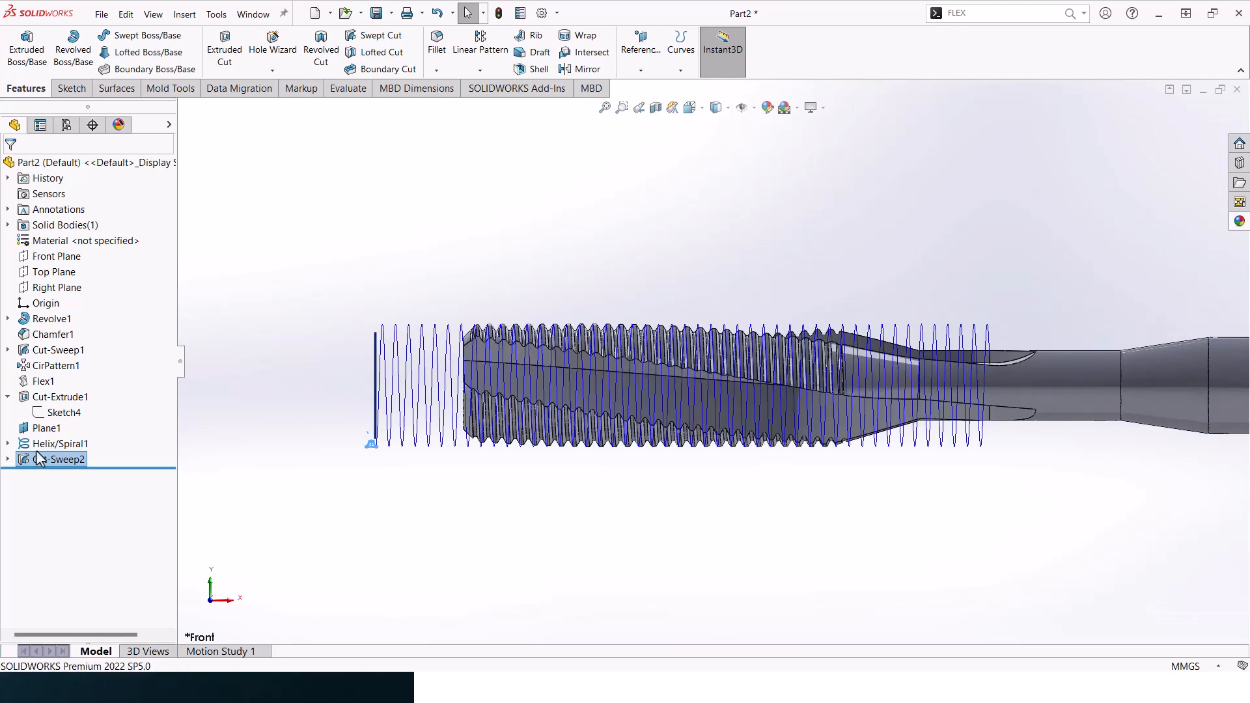
left_click(41, 446)
left_click(46, 429)
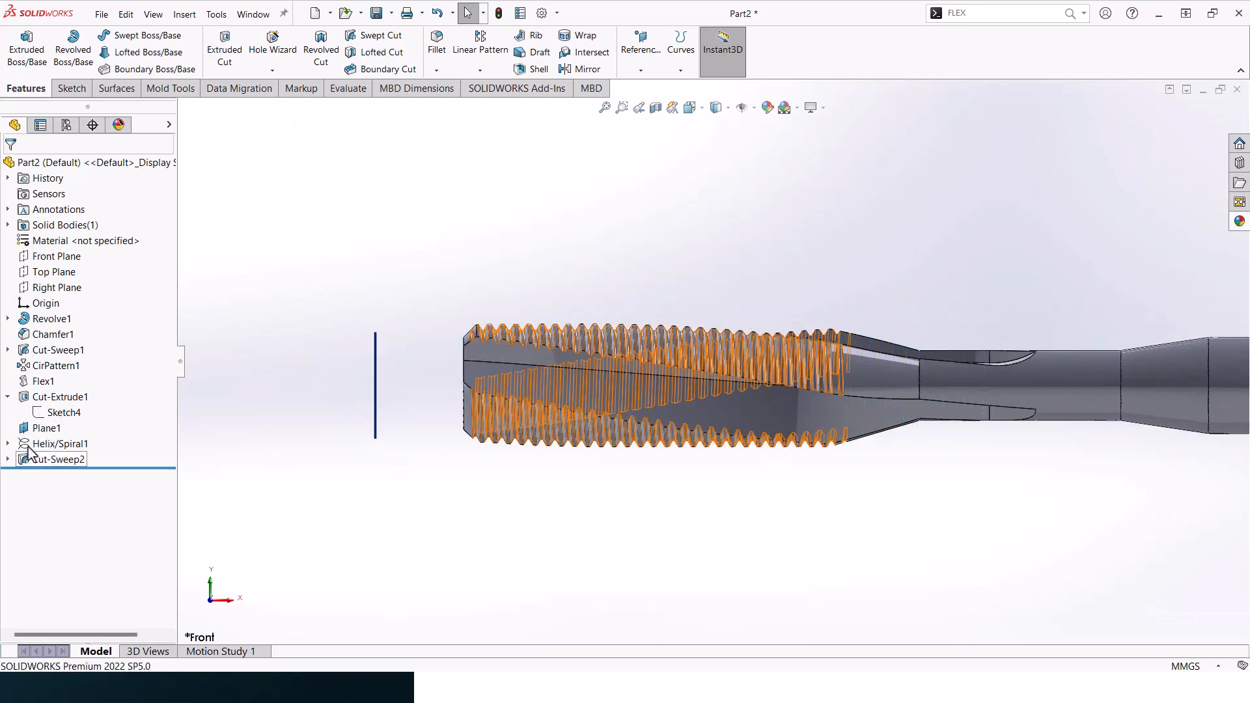
- Hide Plane1, the reference plane in front of the tap's threaded end
left_click(46, 428)
left_click(64, 412)
middle_click_drag(674, 213, 860, 293)
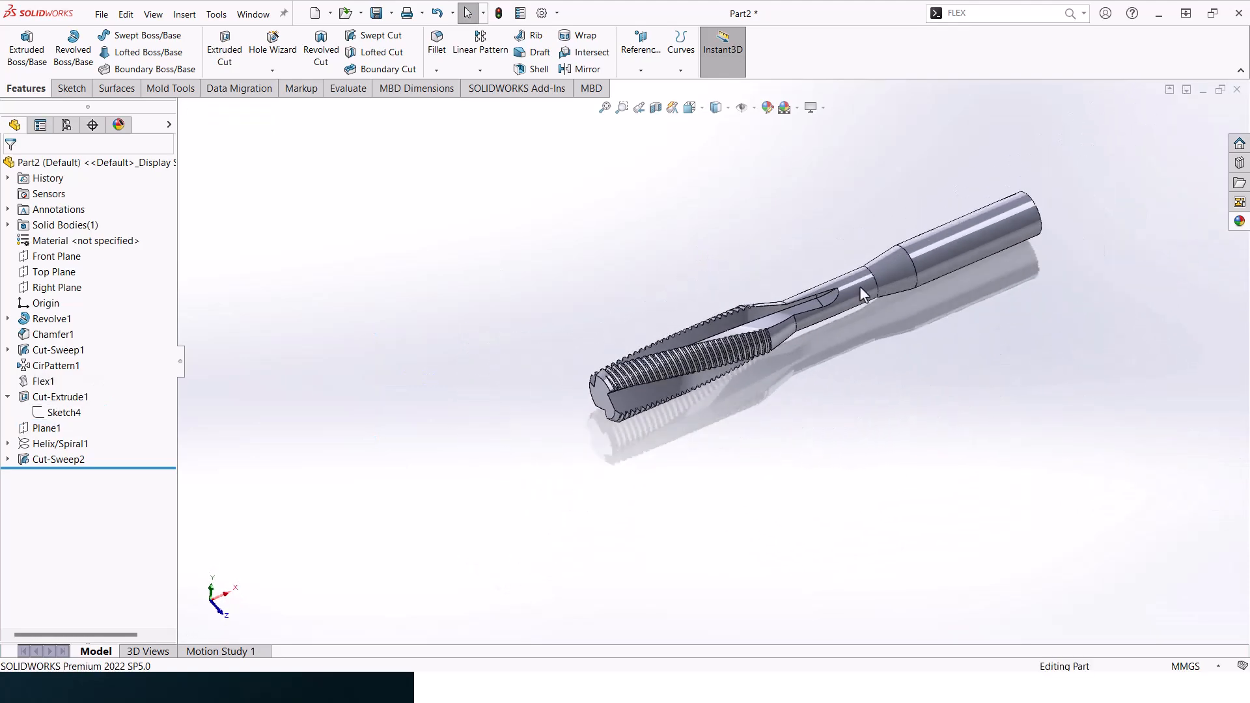
- Face the shank's flat circular end squarely and start a line sketch on that face
middle_click_drag(1027, 207, 938, 256)
scroll(934, 252, "down", 2)
left_click(928, 243)
left_click(1017, 229)
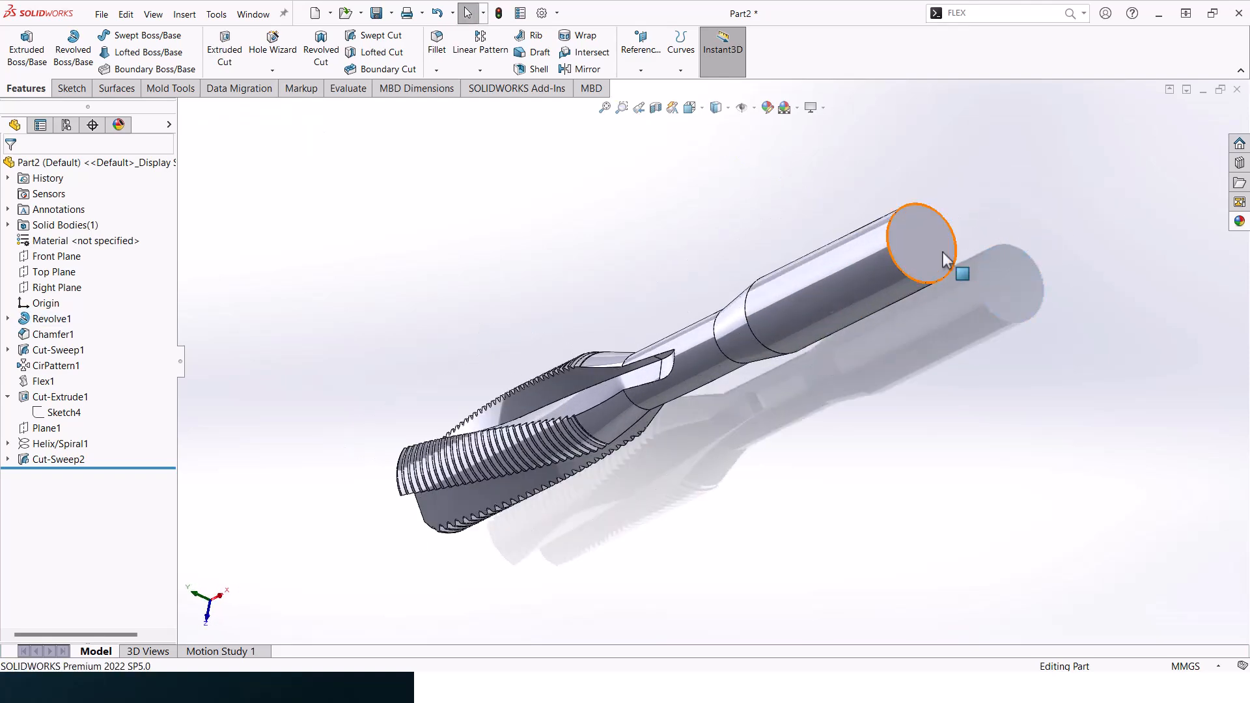
left_click(933, 251)
left_click(1069, 212)
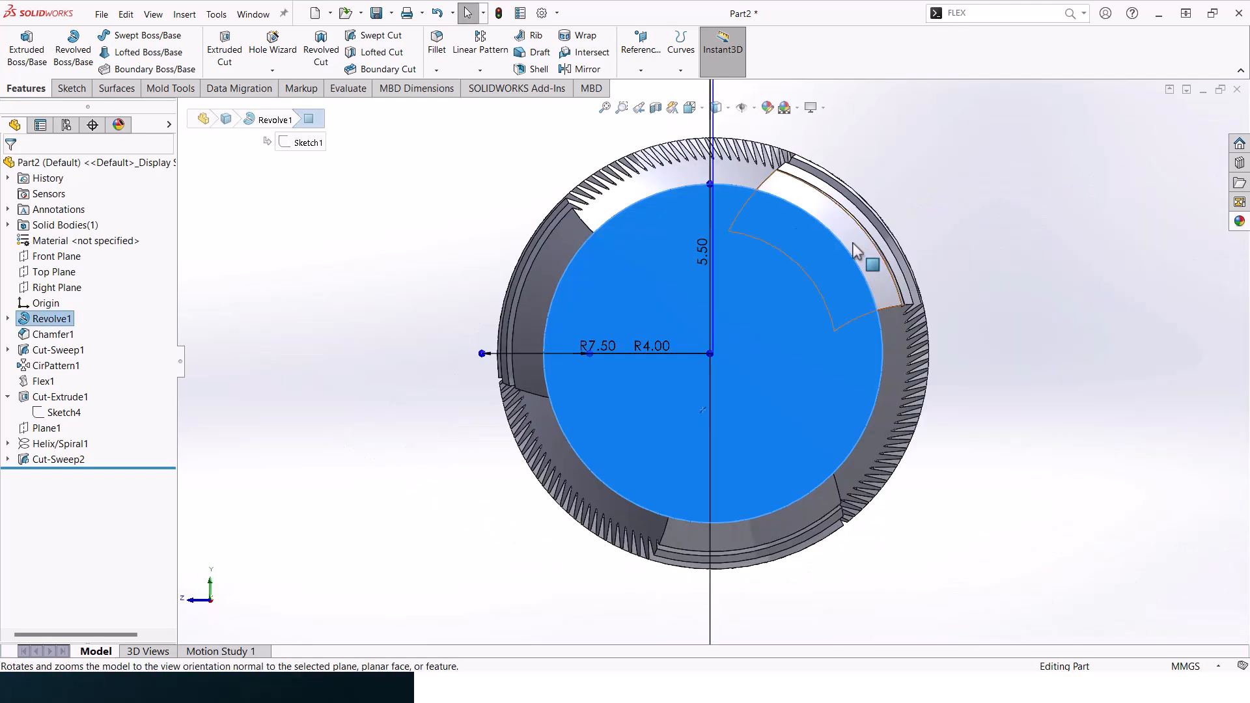
left_click(72, 88)
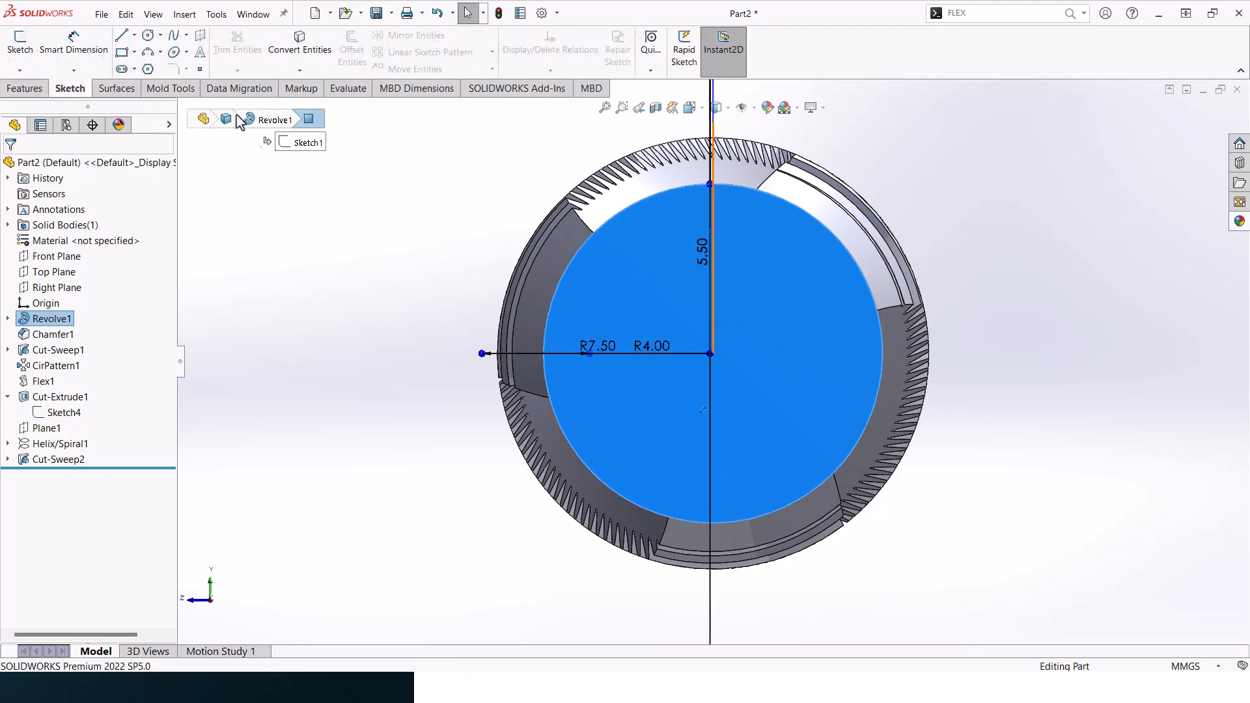
left_click(124, 40)
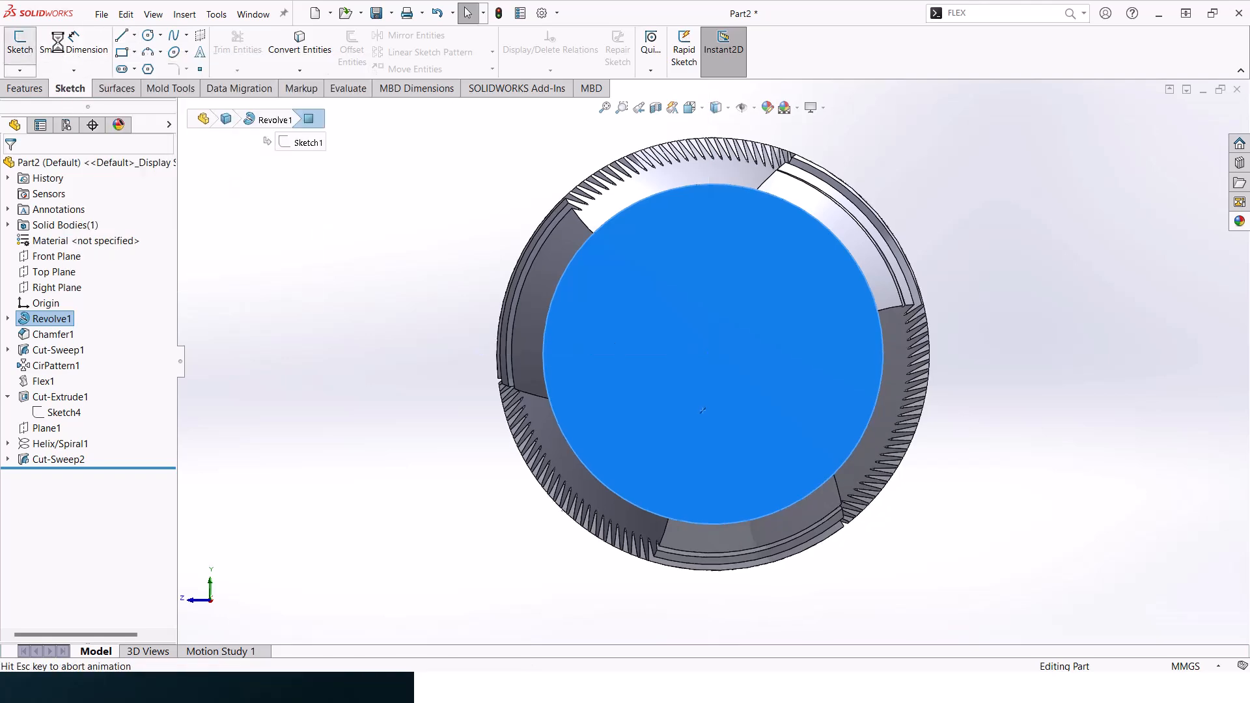
- Sketch a closed rectangle about 6.3 mm wide and 4 mm high, its base spanning the shank circle and its top beyond the tap's outline
left_click(612, 218)
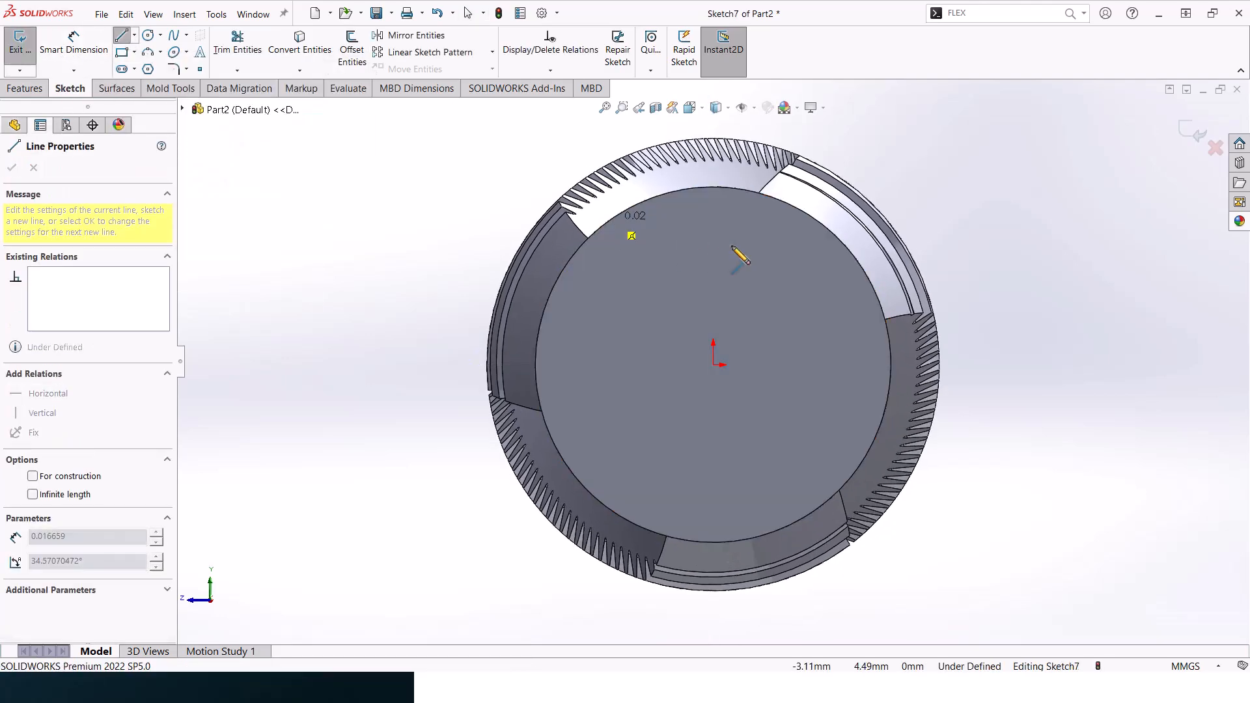
left_click(818, 219)
scroll(827, 146, "up", 2)
left_click(783, 174)
left_click(642, 174)
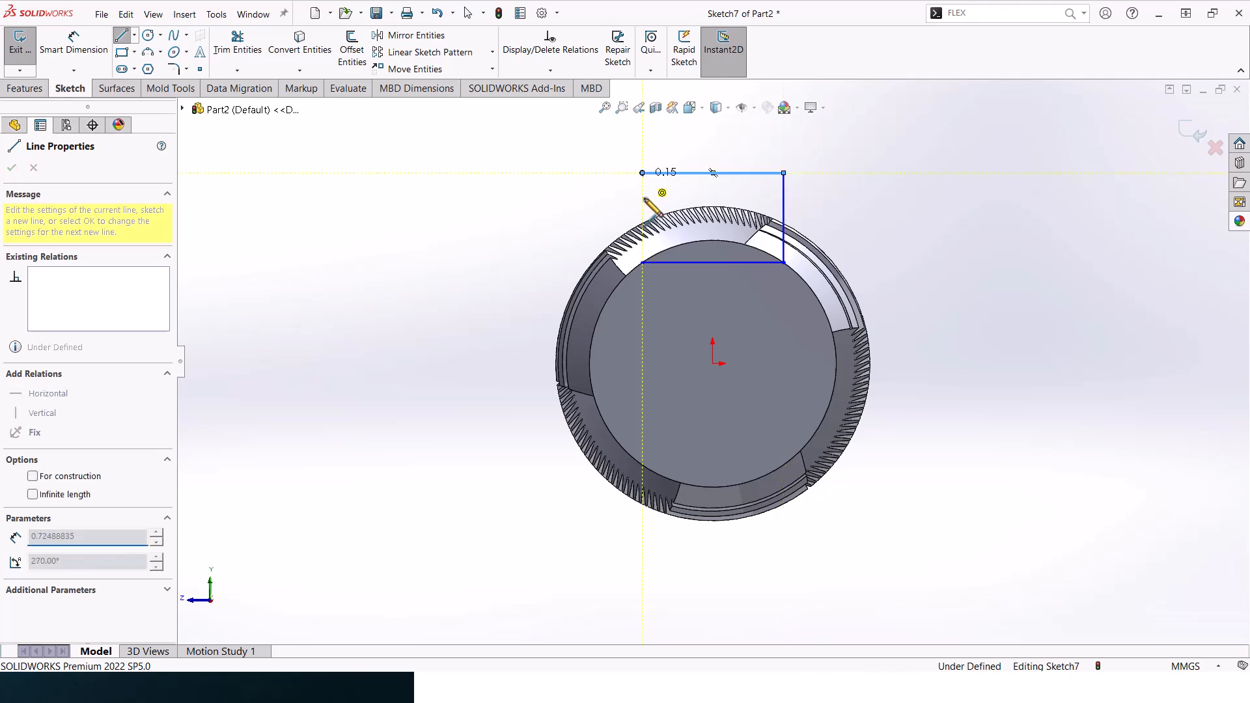
left_click(642, 263)
key("Escape")
scroll(782, 223, "up", 3)
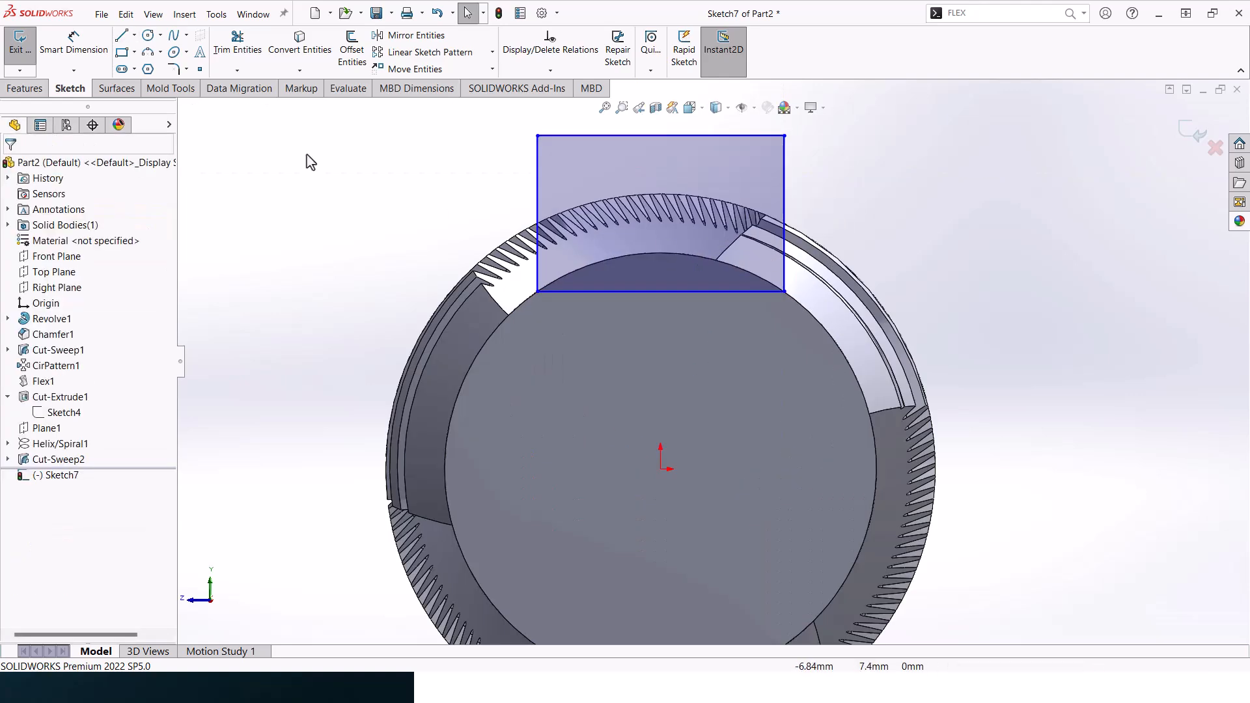
- Dimension the rectangle's base line and set its length to 6.5 mm
left_click(88, 50)
left_click(691, 291)
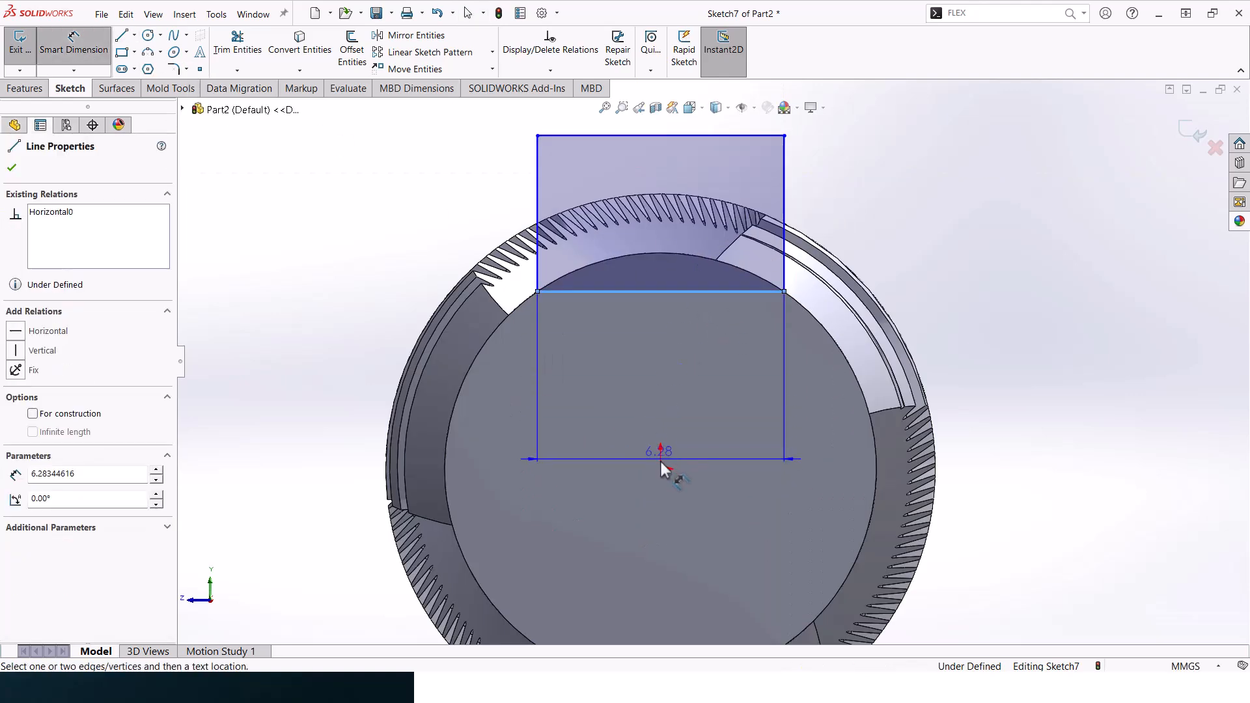
left_click(665, 360)
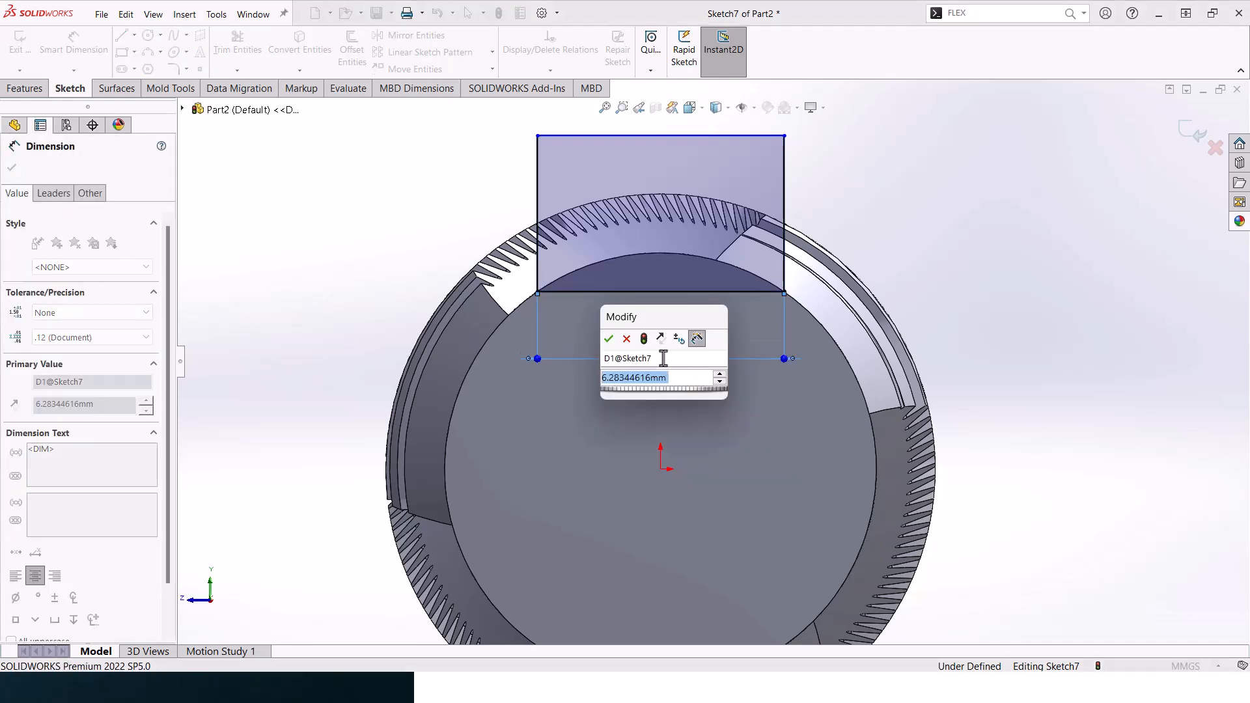
type("6.5")
key("Return")
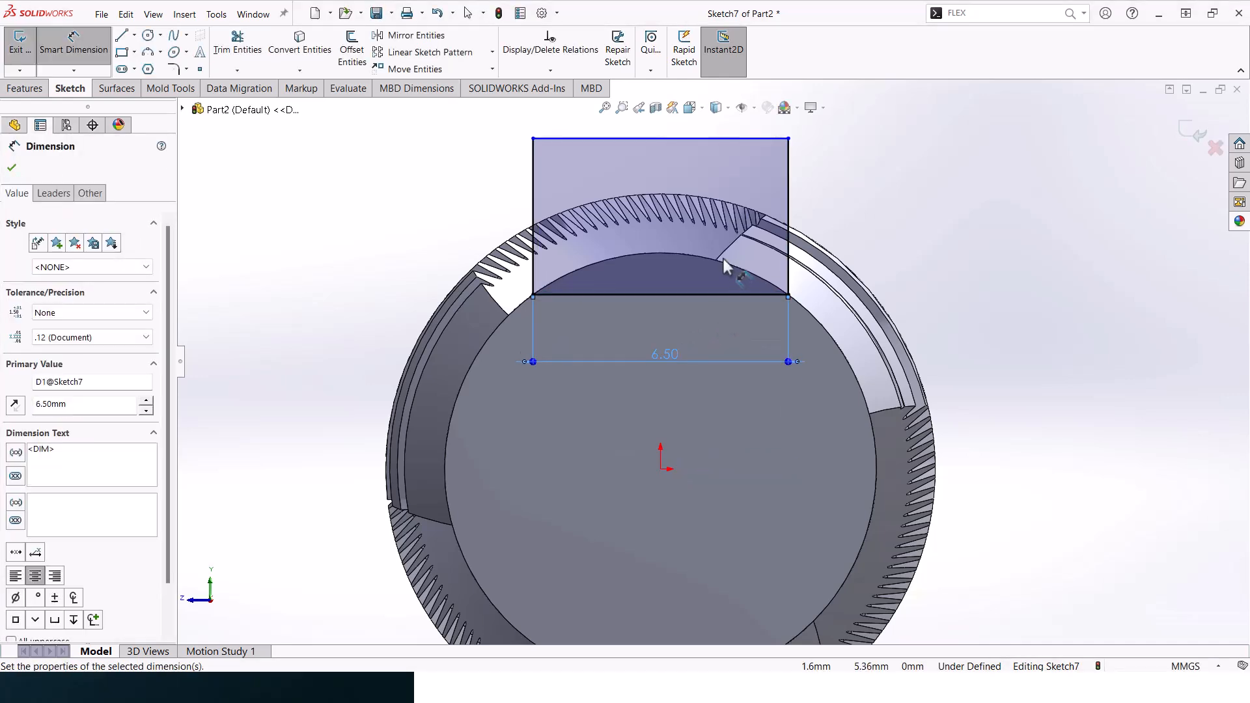
- Dimension the rectangle's vertical side and set its height to 3 mm
left_click(789, 174)
left_click(831, 187)
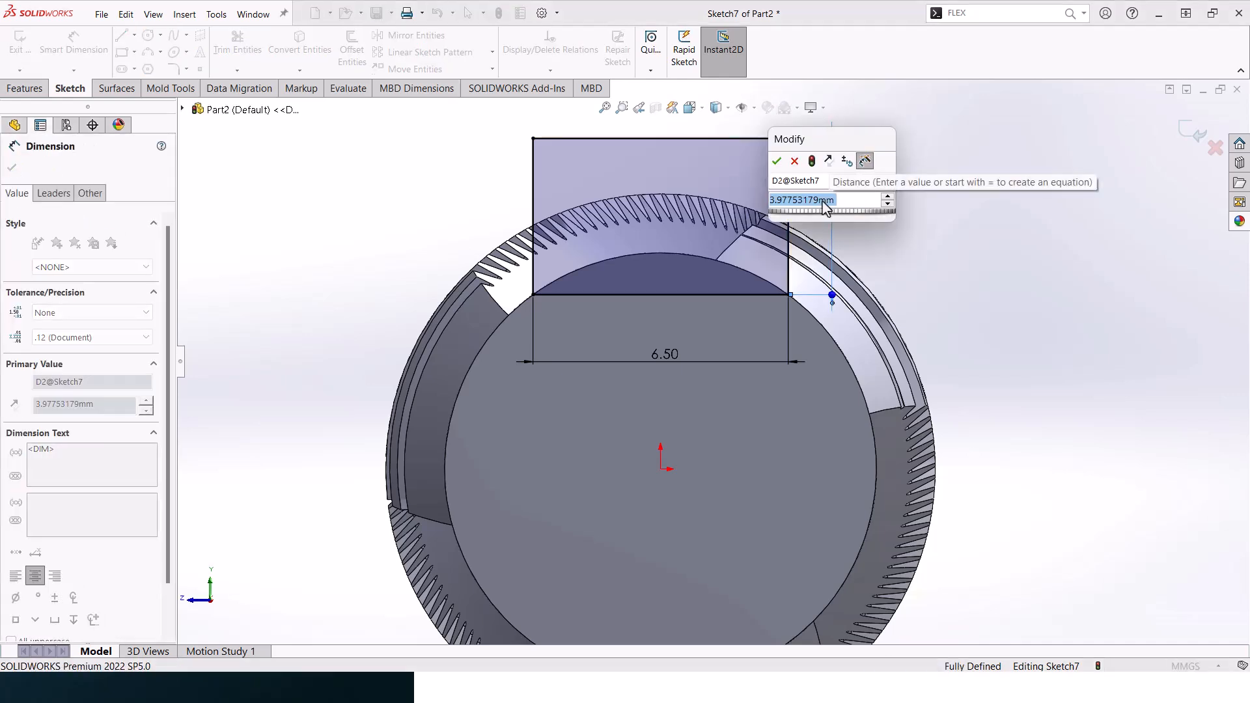
type("3")
key("Return")
left_click(11, 168)
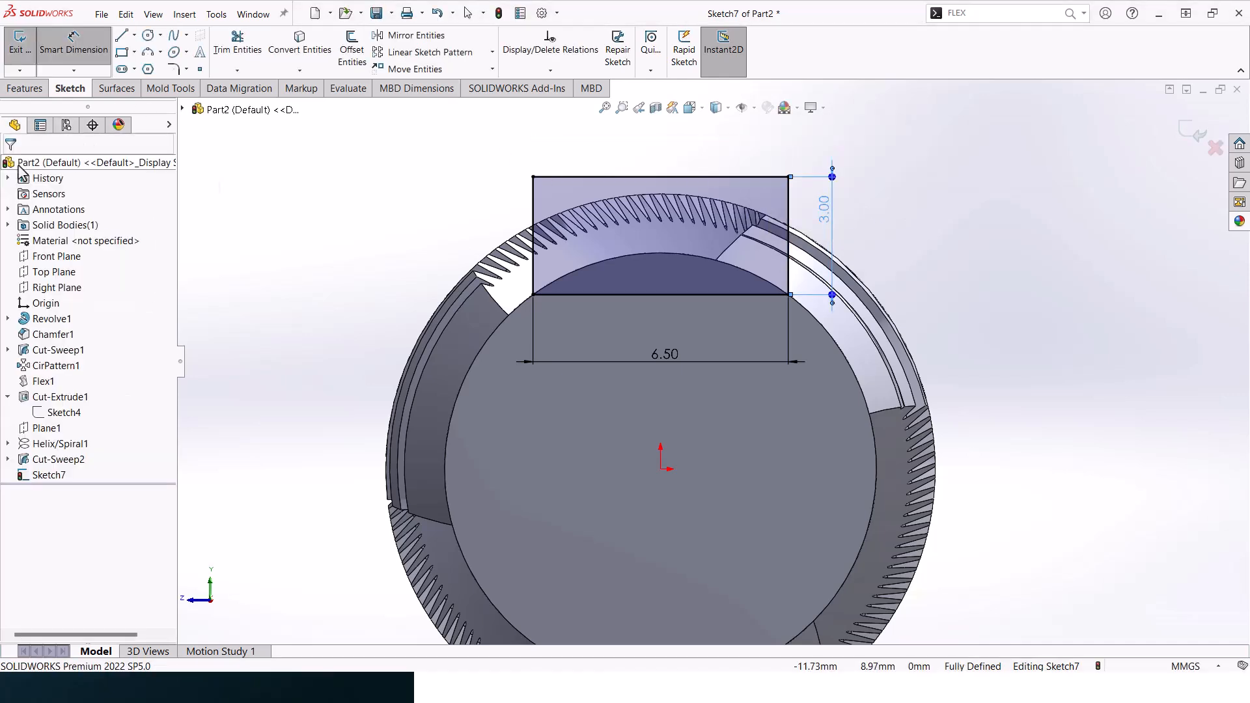
- Cut a flat into the shank end with a blind Extruded Cut of the rectangle, 9 mm deep
left_click(25, 89)
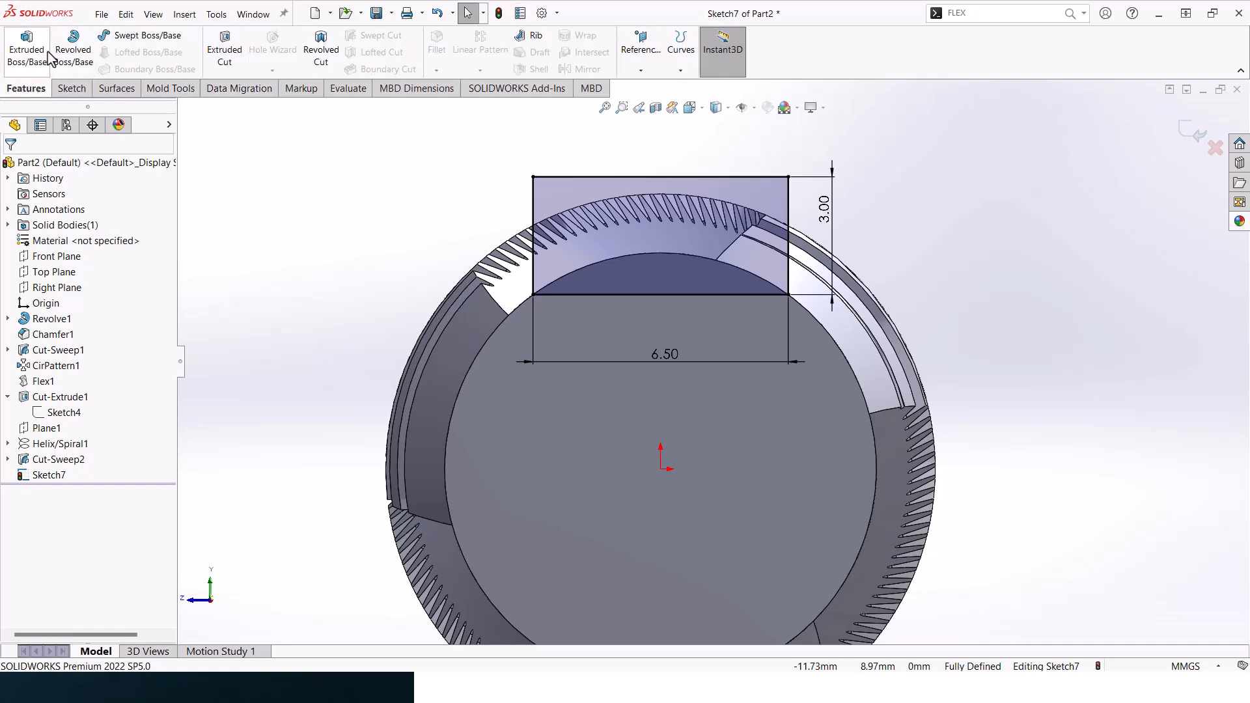
left_click(238, 52)
mouse_move(763, 217)
middle_mouse_down()
mouse_move(777, 233)
mouse_move(759, 241)
middle_mouse_up()
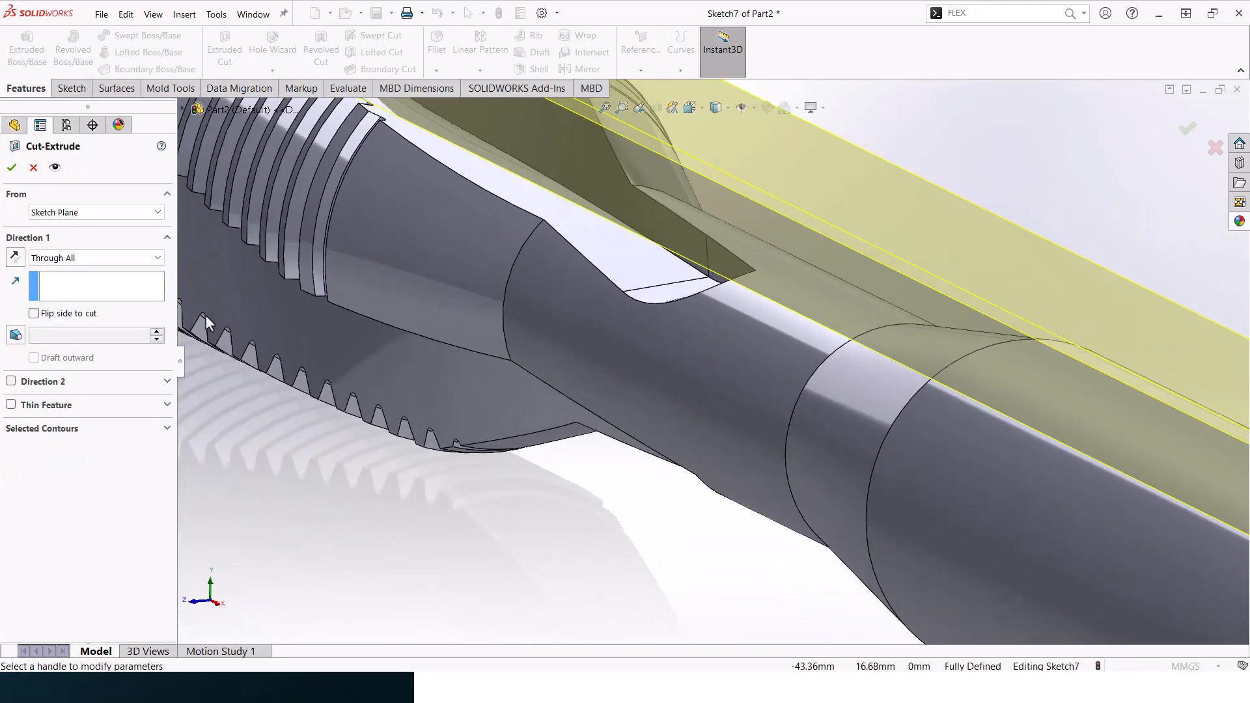
left_click(83, 258)
left_click(81, 273)
type("9")
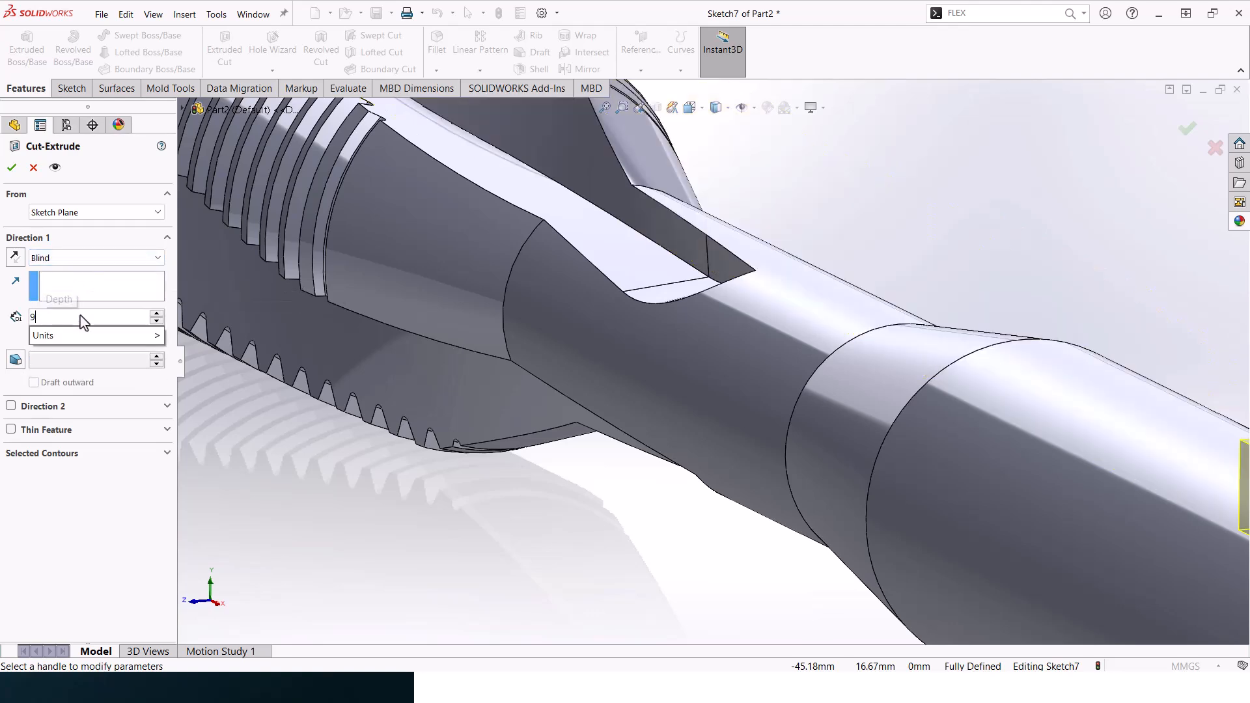
key("Return")
left_click(12, 167)
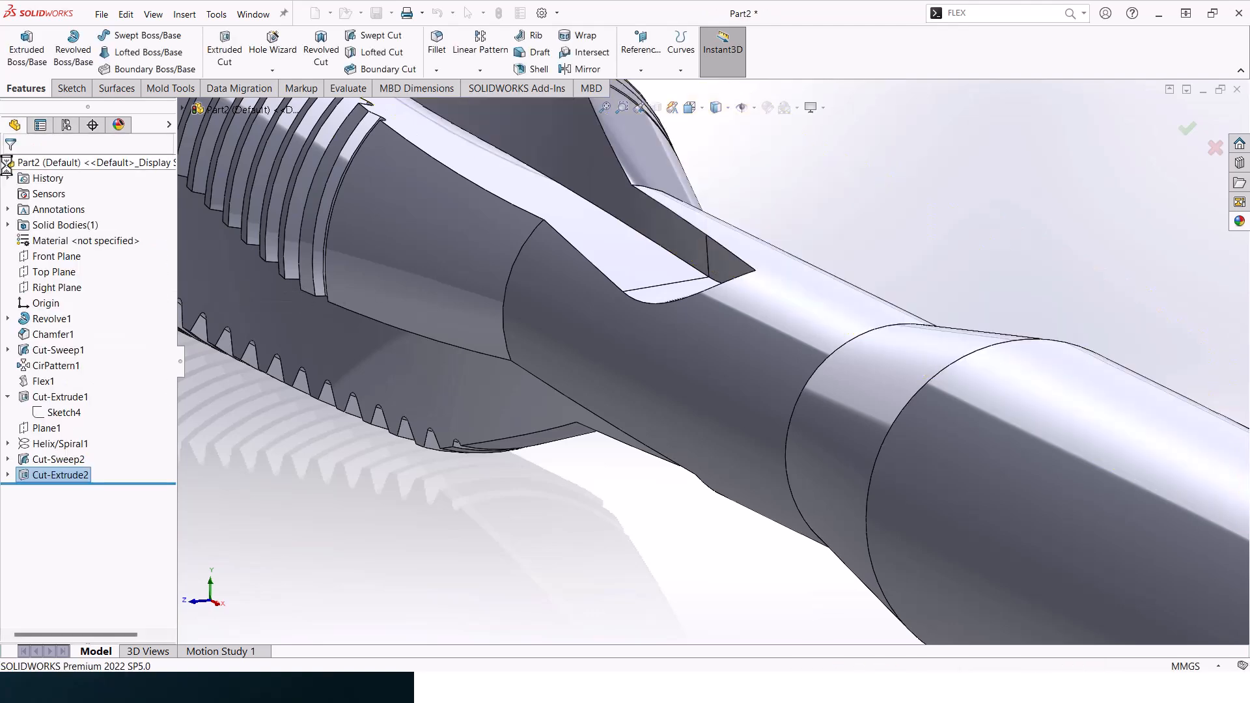
- Create a circular pattern of only the shank flat cut around the shaft axis, with 4 equally spaced instances over 360 degrees
key("f")
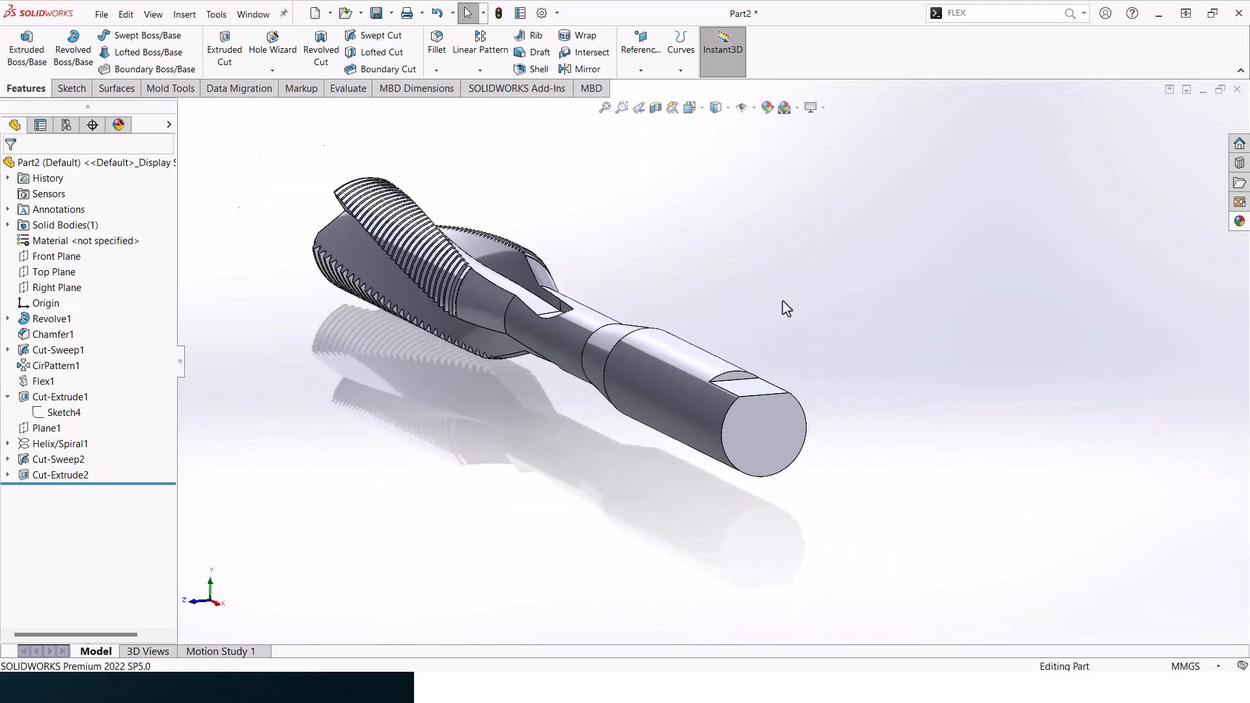
left_click(480, 71)
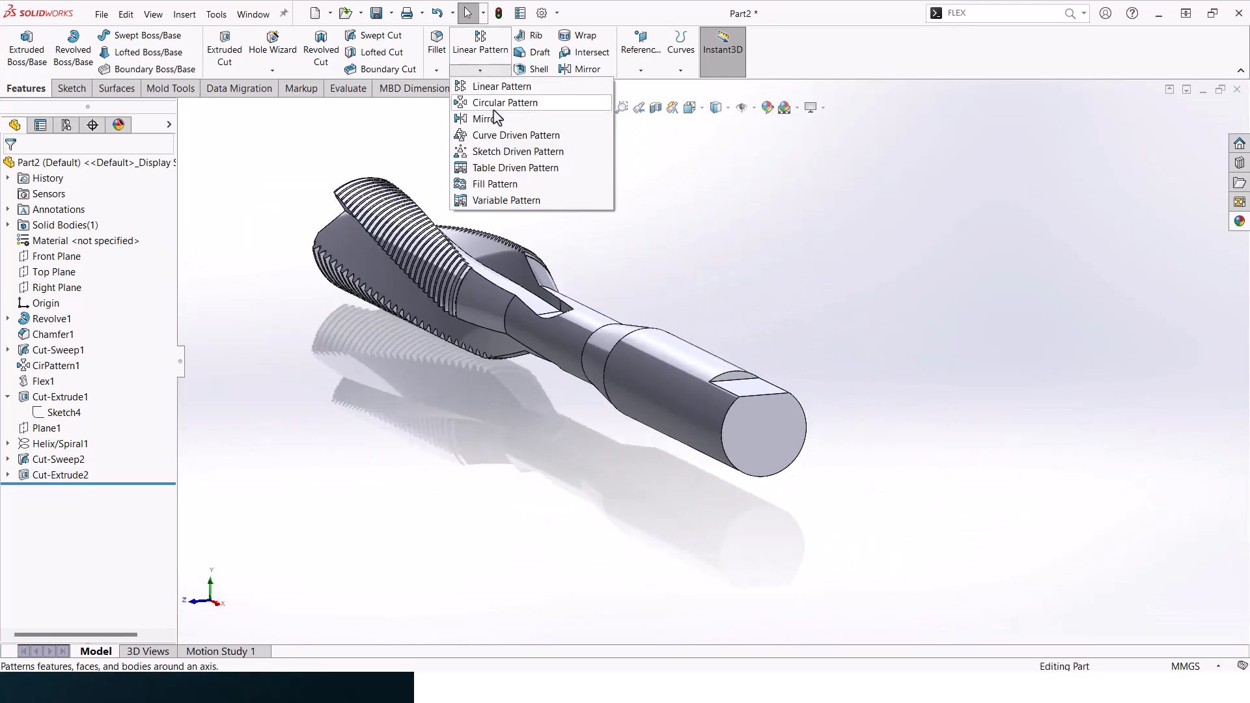
left_click(490, 104)
left_click(758, 393)
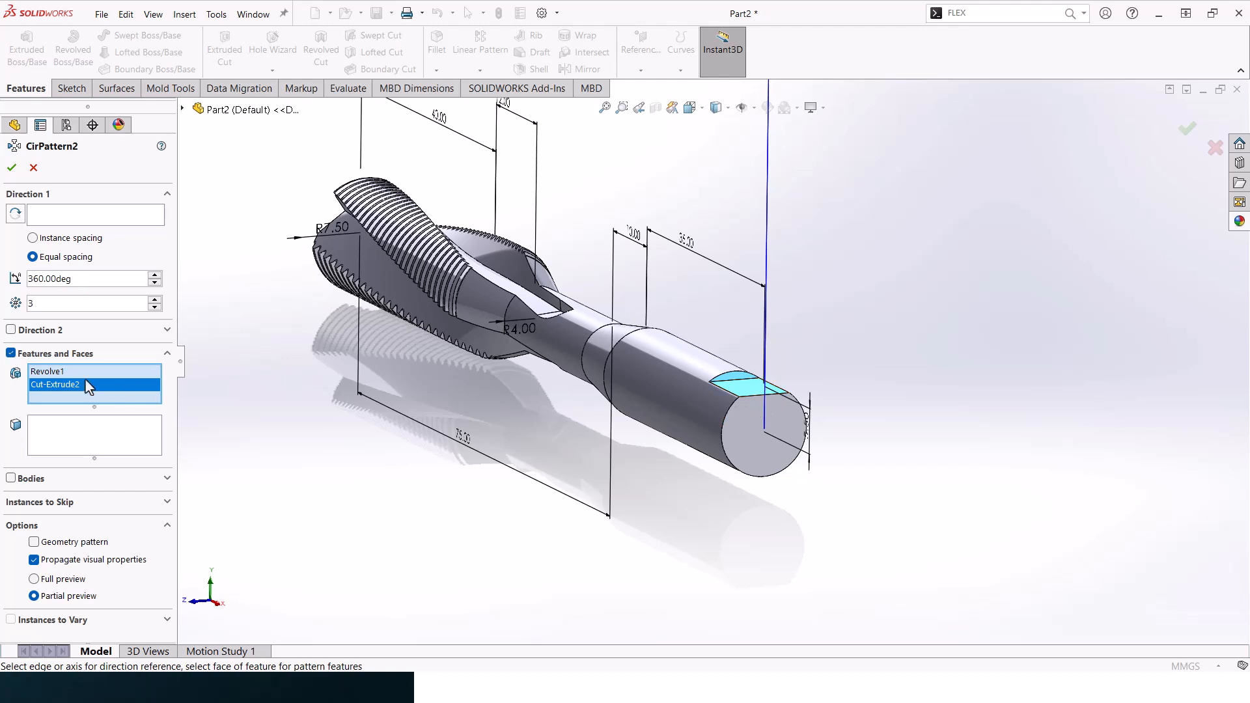
right_click(72, 371)
left_click(114, 397)
left_click(59, 218)
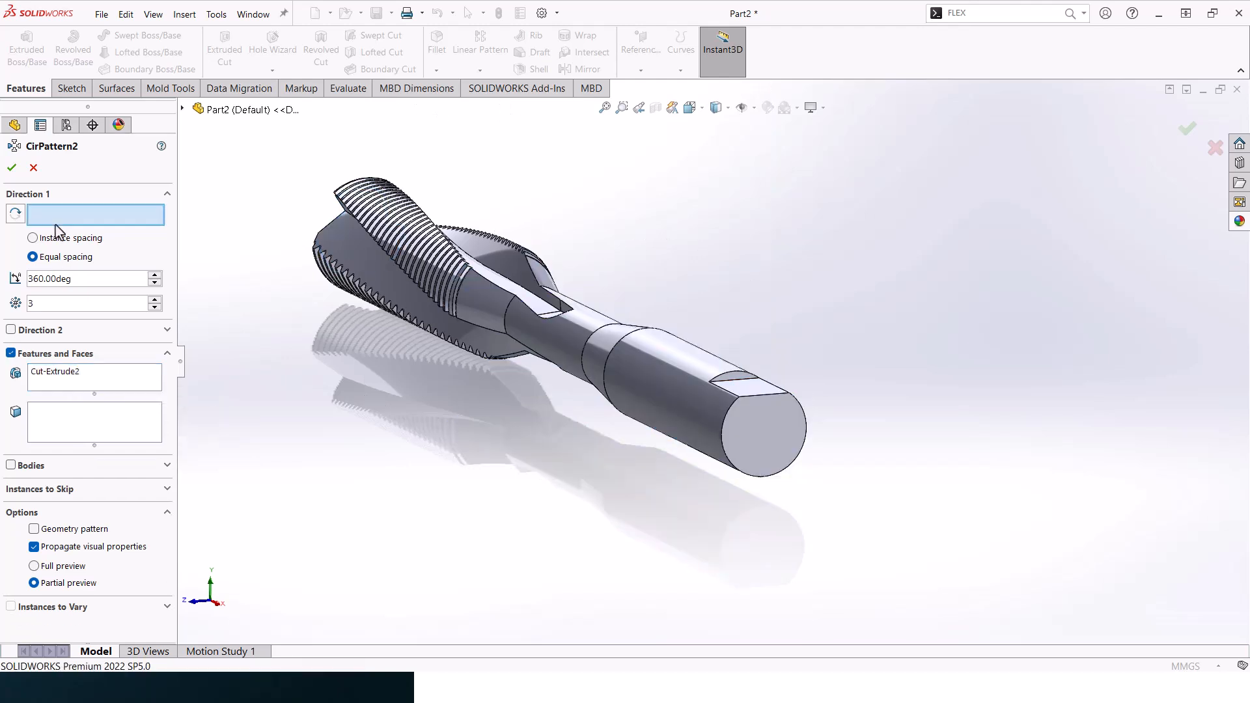
left_click(639, 376)
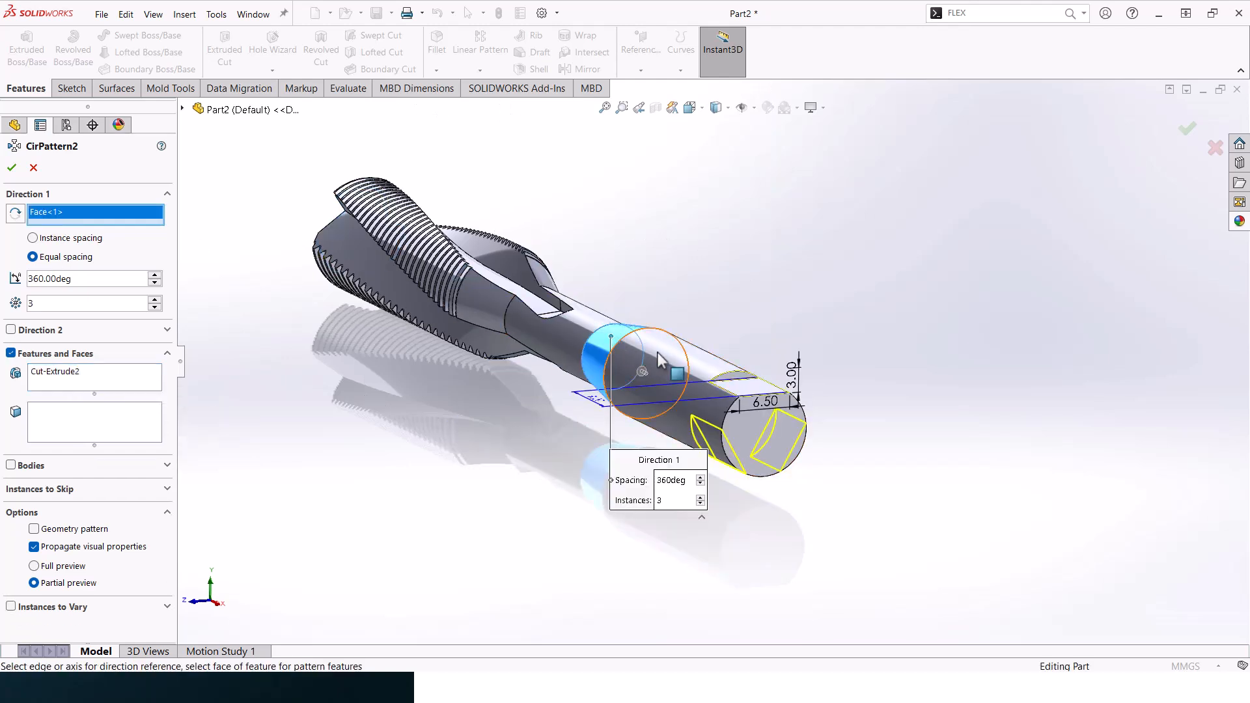
left_click(12, 168)
- Change the scene behind the tap to a plain white background
middle_click_drag(842, 170, 677, 232)
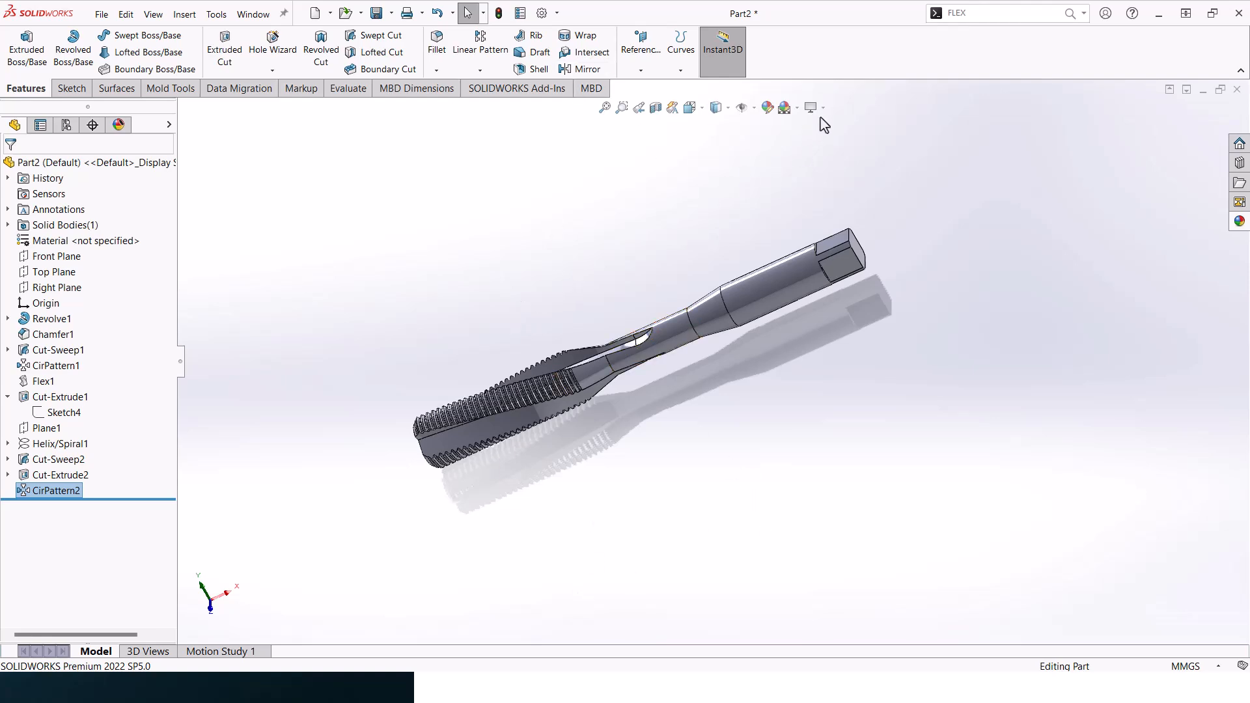
left_click(787, 107)
left_click(810, 143)
middle_click_drag(609, 309, 577, 277)
- Apply a polished metal appearance to the entire tap and inspect the finished model
left_click(1239, 221)
left_click_drag(1082, 468, 739, 248)
left_click(769, 246)
middle_click_drag(723, 270, 703, 446)
scroll(578, 342, "down", 3)
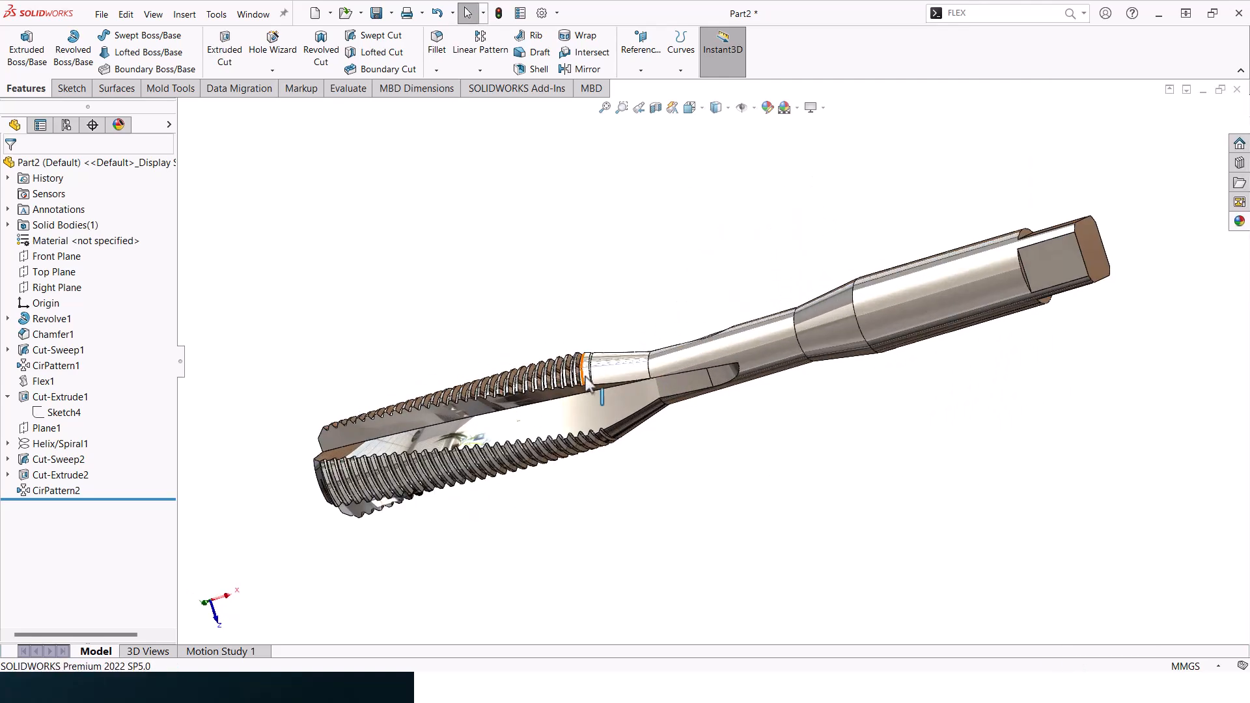